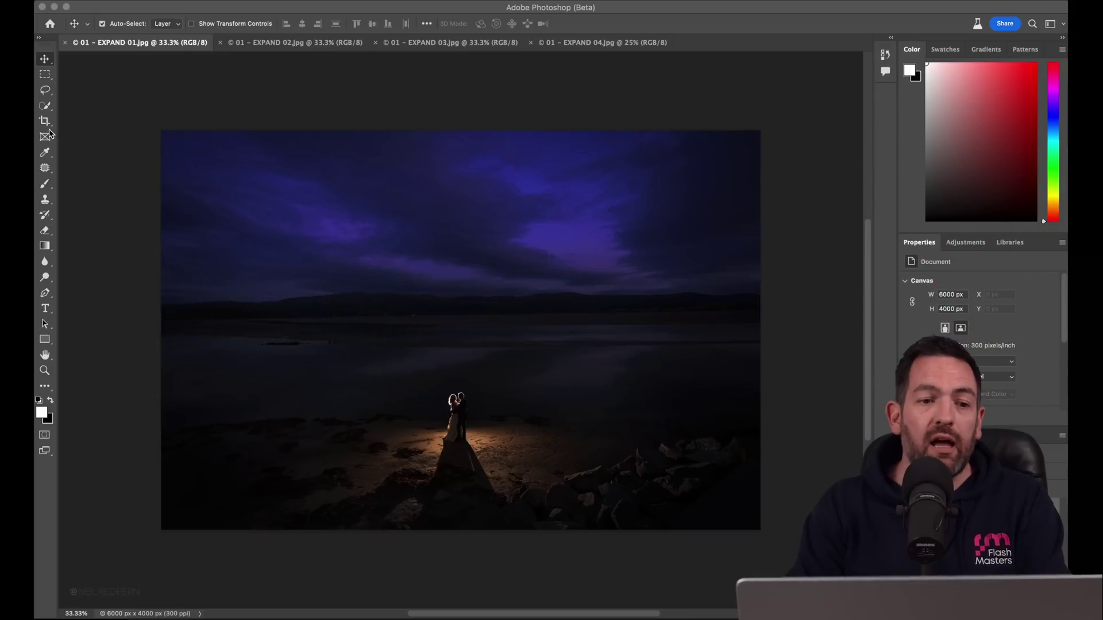
Step: Extend the canvas of the purple-sky photo upward and to both sides with the Crop tool, to about 10980 × 7320 px
{"action": "left_click", "coordinate": [45, 170]}
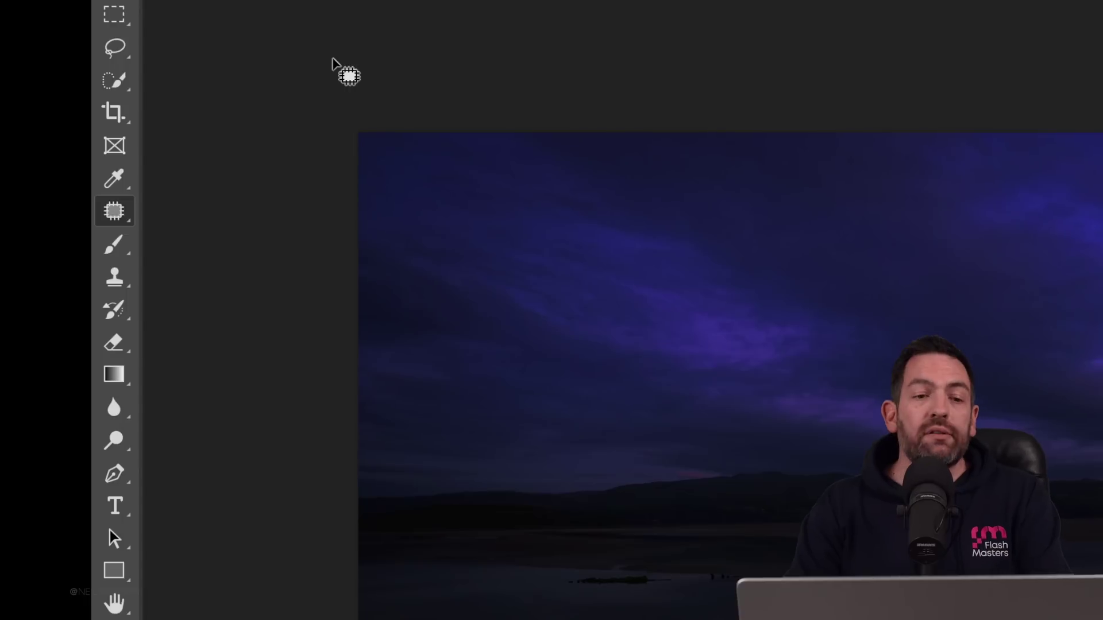
{"action": "left_click", "coordinate": [114, 113]}
{"action": "left_click_drag", "start_coordinate": [1002, 132], "coordinate": [993, 7]}
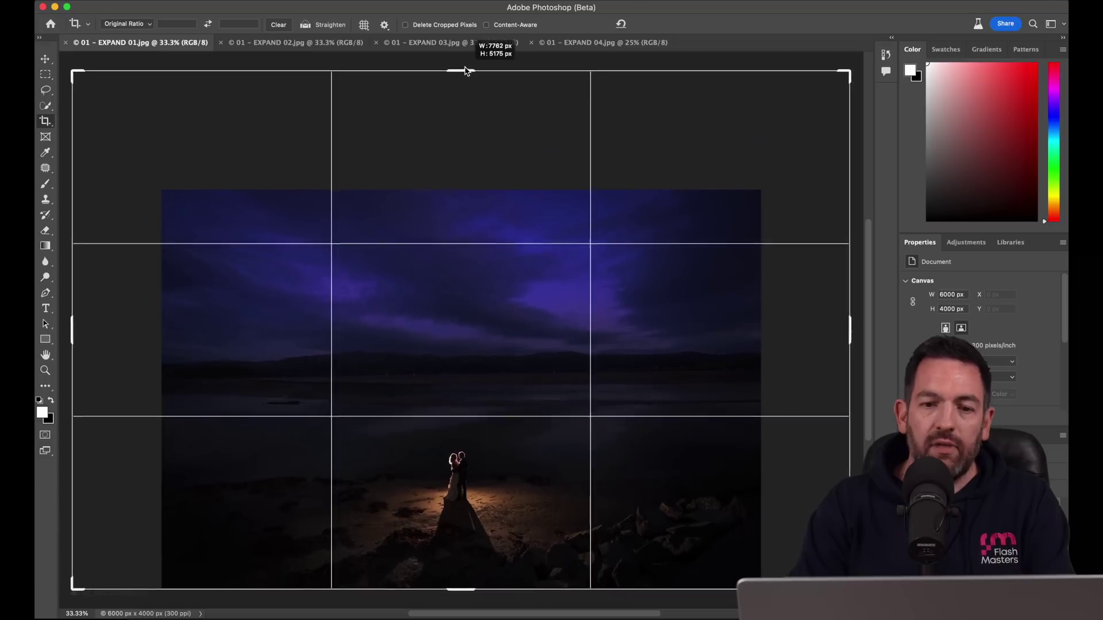
{"action": "left_click_drag", "start_coordinate": [466, 70], "coordinate": [460, 57]}
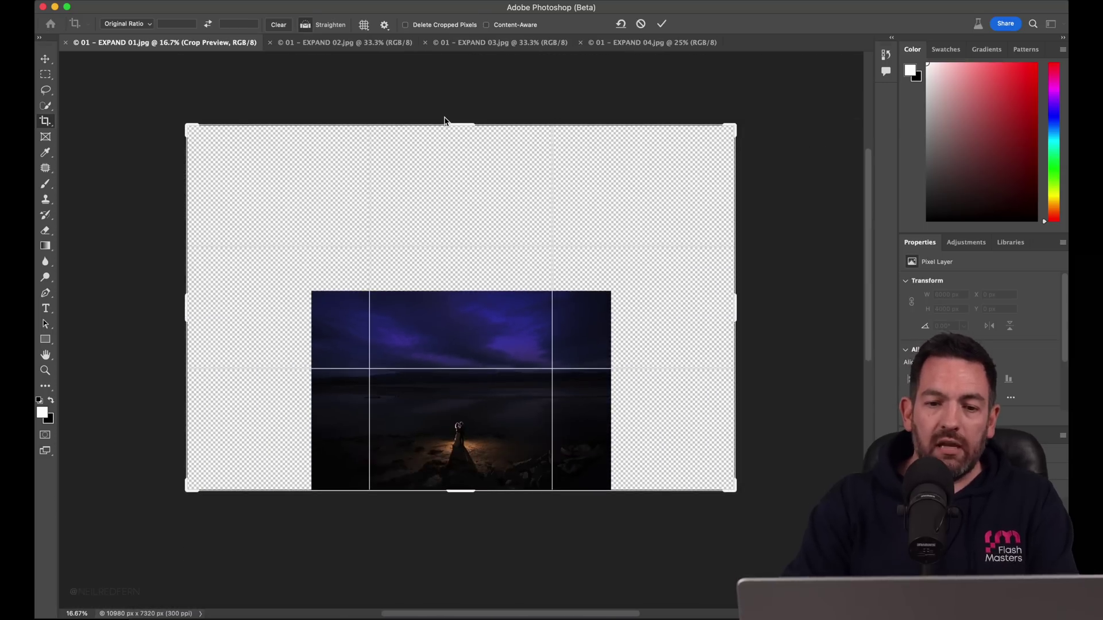
{"action": "key", "text": "super+plus"}
{"action": "key", "text": "super+minus"}
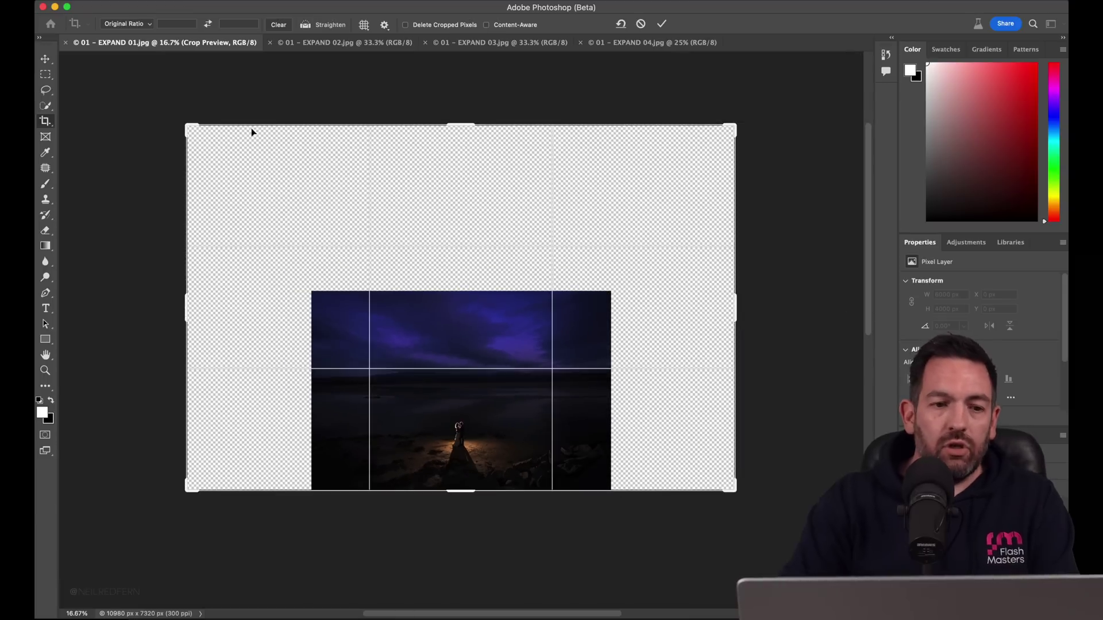
Step: Select everything outside a slightly inset rectangle on the photo and fill the empty canvas using Generative Fill without a prompt
{"action": "left_click", "coordinate": [46, 75]}
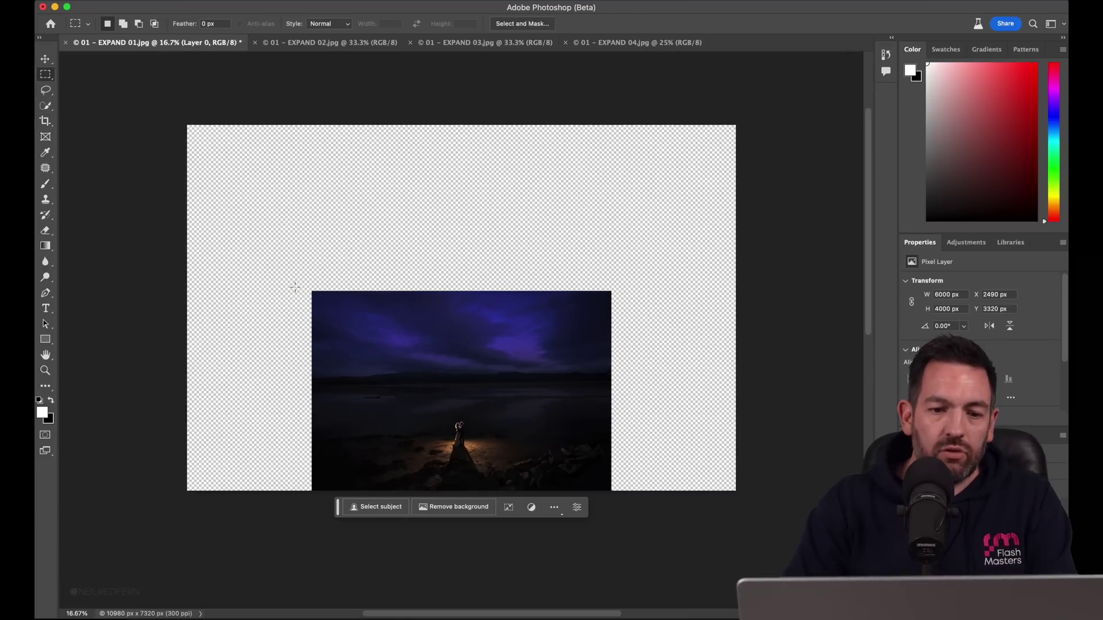
{"action": "left_click_drag", "start_coordinate": [314, 293], "coordinate": [608, 497]}
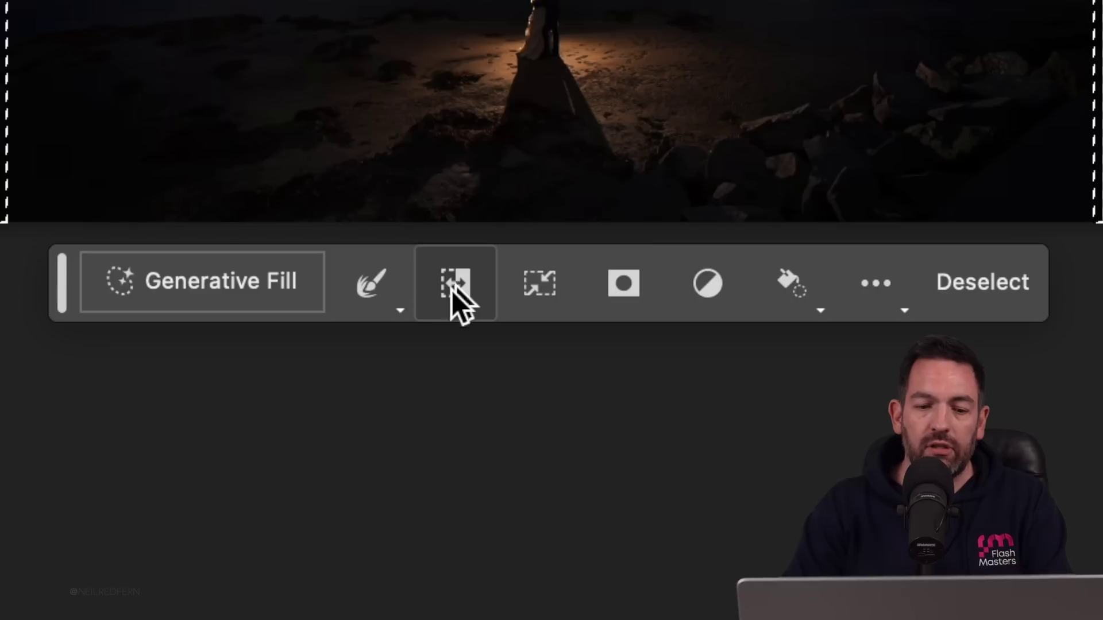
{"action": "left_click", "coordinate": [229, 289]}
{"action": "left_click", "coordinate": [826, 298]}
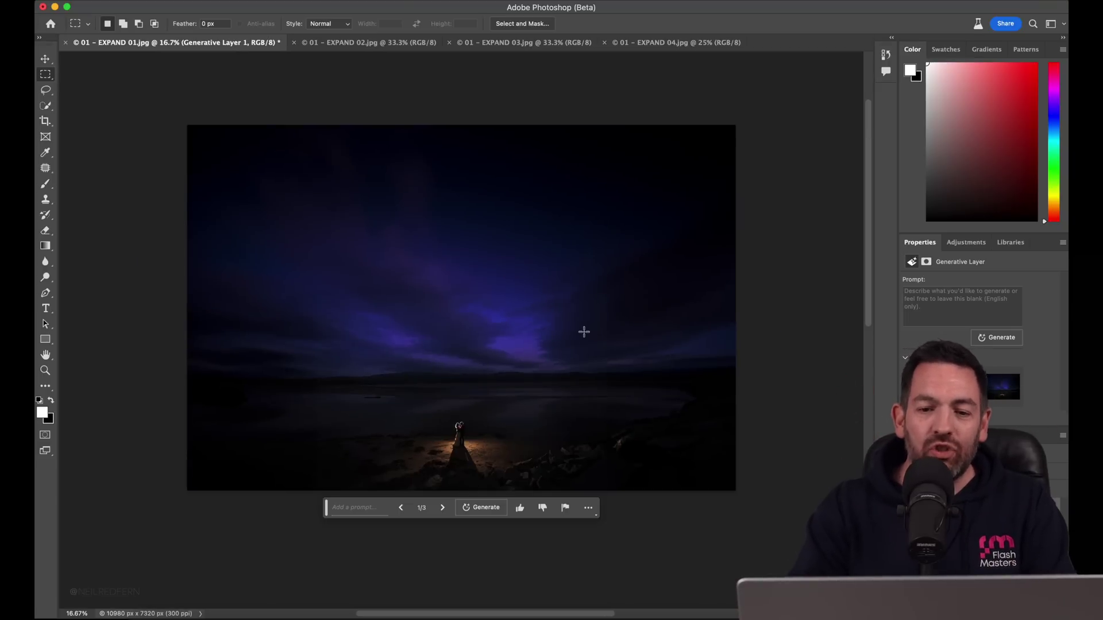
Step: Examine the first generated variation up close, checking how the sky, water and shoreline blend on both sides of the original photo
{"action": "key", "text": "super+plus"}
{"action": "key", "text": "super+plus"}
{"action": "scroll", "coordinate": [584, 332], "scroll_direction": "left", "scroll_amount": 5}
{"action": "scroll", "coordinate": [584, 332], "scroll_direction": "down", "scroll_amount": 2}
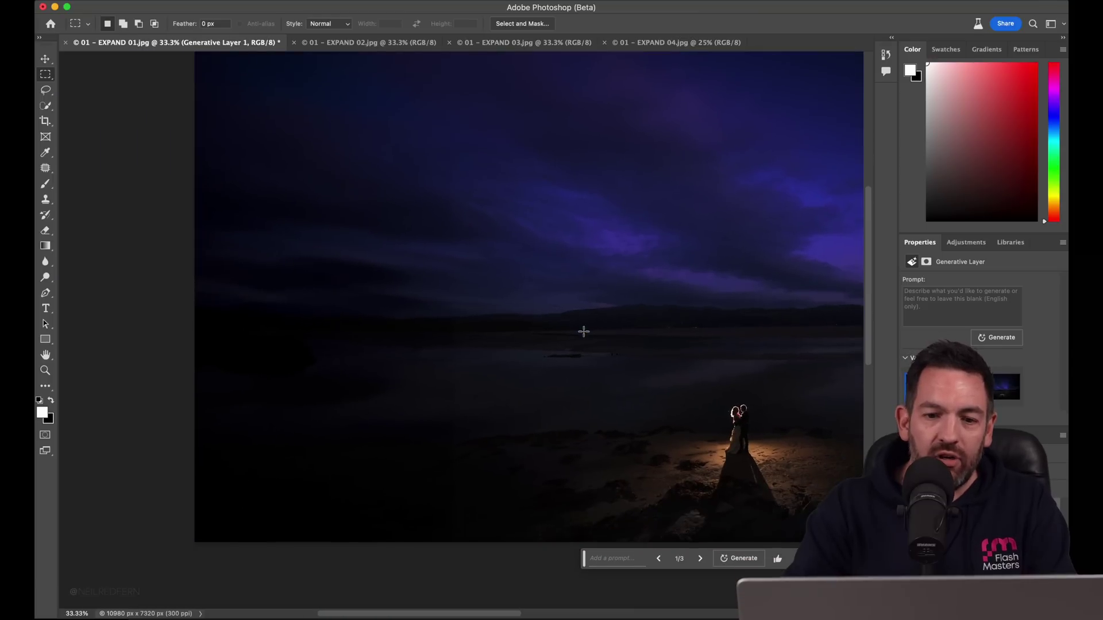
{"action": "scroll", "coordinate": [583, 331], "scroll_direction": "right", "scroll_amount": 10}
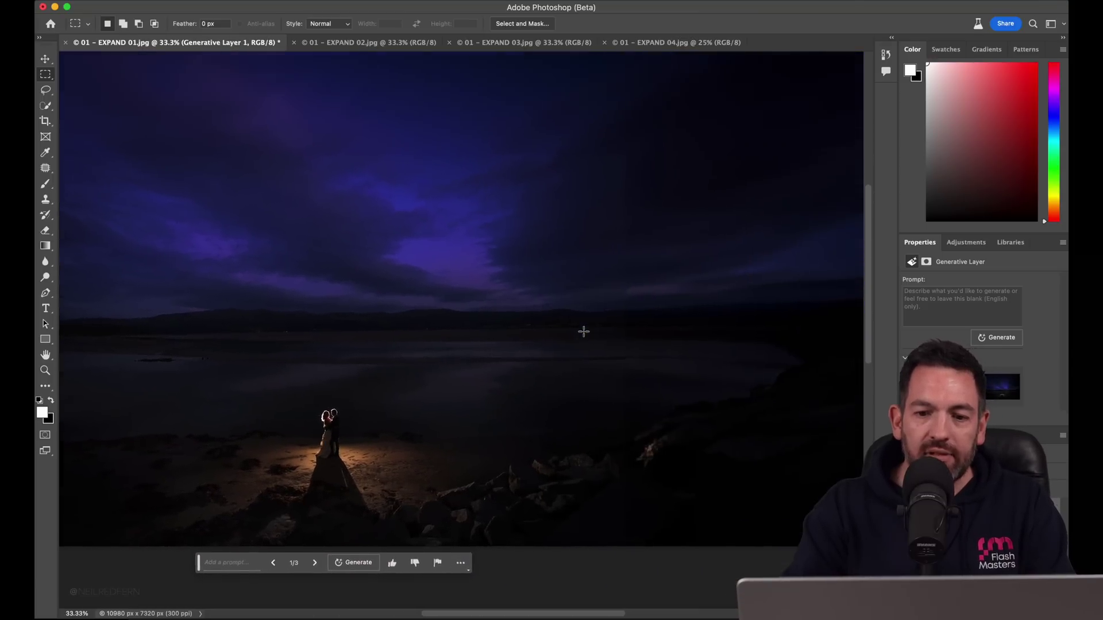
{"action": "scroll", "coordinate": [584, 331], "scroll_direction": "left", "scroll_amount": 3}
{"action": "scroll", "coordinate": [583, 331], "scroll_direction": "up", "scroll_amount": 1}
{"action": "key", "text": "super+minus"}
{"action": "key", "text": "super+minus"}
{"action": "key", "text": "super+plus"}
{"action": "scroll", "coordinate": [757, 347], "scroll_direction": "up", "scroll_amount": 2}
{"action": "scroll", "coordinate": [757, 347], "scroll_direction": "left", "scroll_amount": 1}
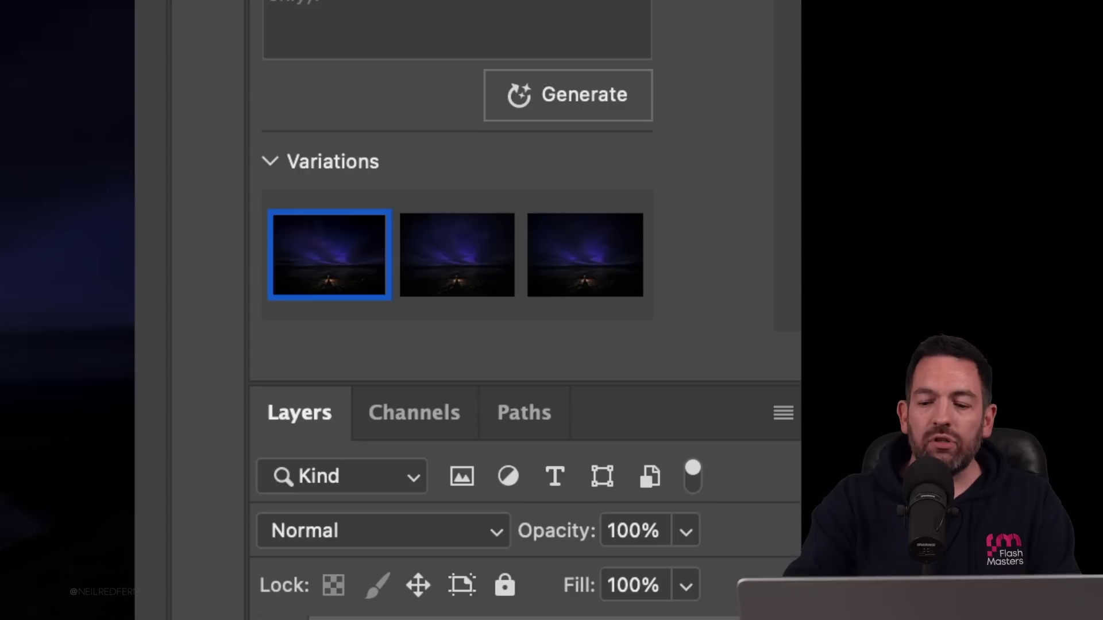
Step: Compare the second and third variations and examine the second one's blend at the left side and around the couple
{"action": "left_click", "coordinate": [453, 258]}
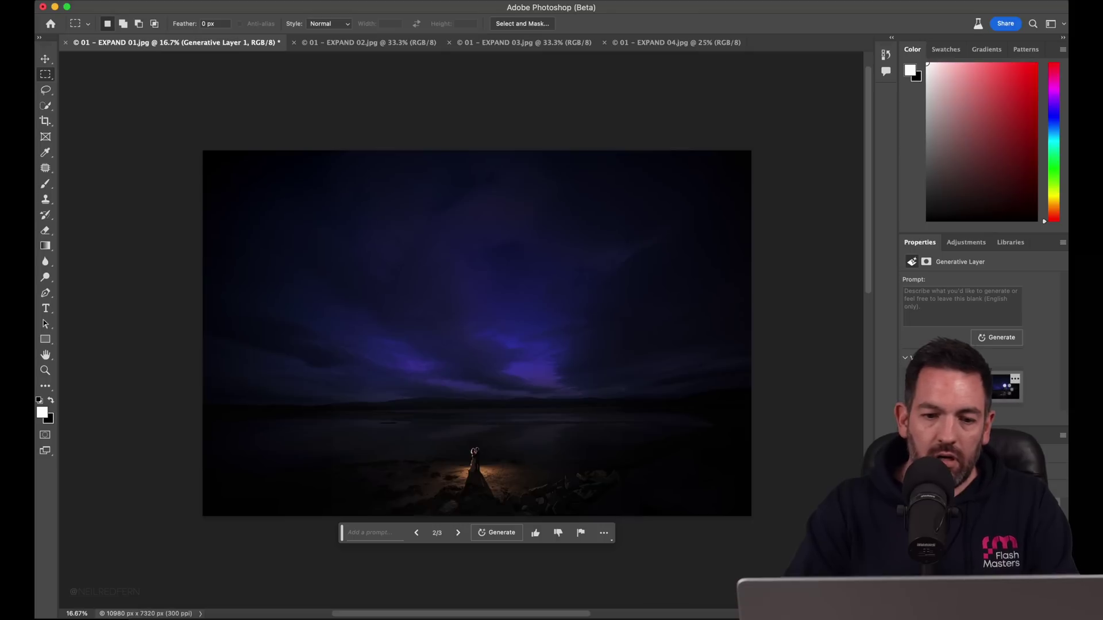
{"action": "left_click", "coordinate": [1007, 393]}
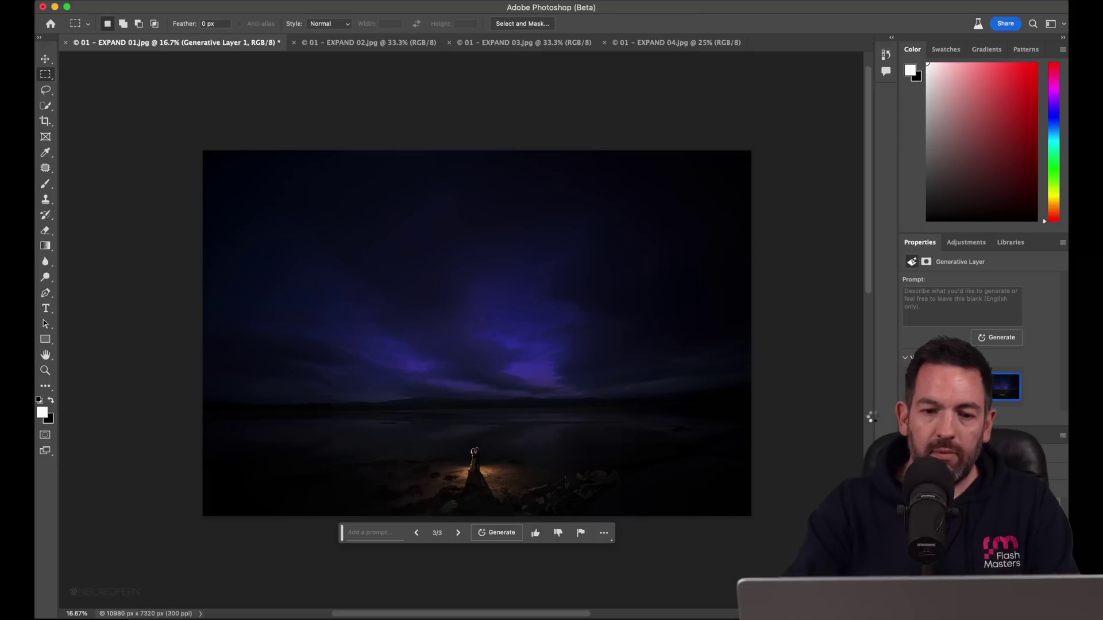
{"action": "key", "text": "super+plus"}
{"action": "key", "text": "super+plus"}
{"action": "key", "text": "super+plus"}
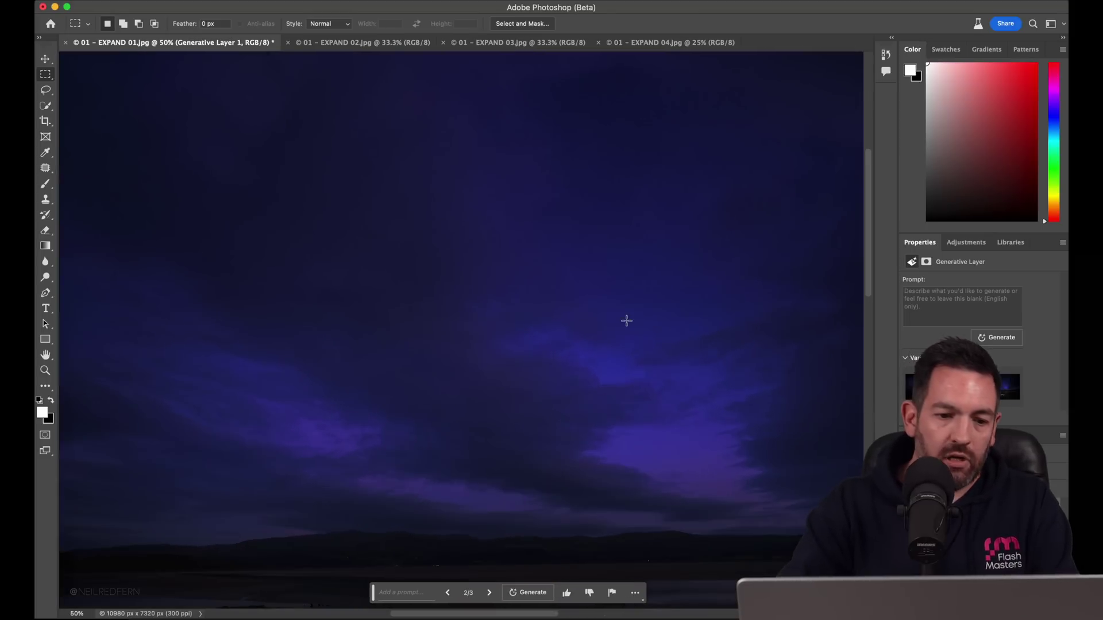
{"action": "scroll", "coordinate": [626, 320], "scroll_direction": "left", "scroll_amount": 4}
{"action": "scroll", "coordinate": [626, 321], "scroll_direction": "down", "scroll_amount": 5}
{"action": "key", "text": "super+plus"}
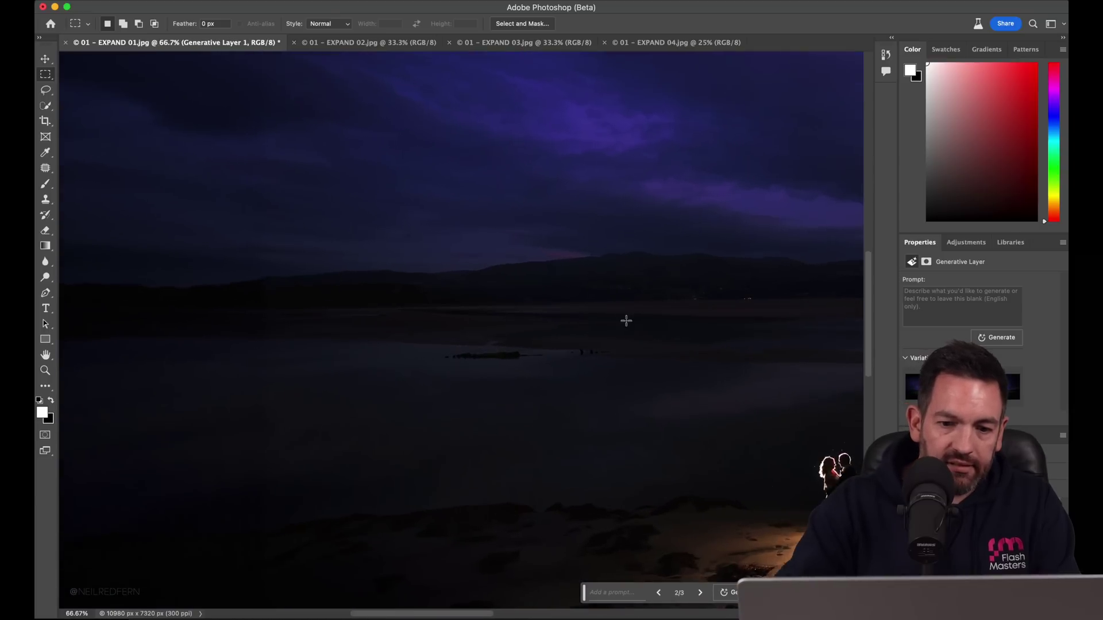
{"action": "scroll", "coordinate": [626, 320], "scroll_direction": "down", "scroll_amount": 5}
{"action": "scroll", "coordinate": [626, 321], "scroll_direction": "right", "scroll_amount": 5}
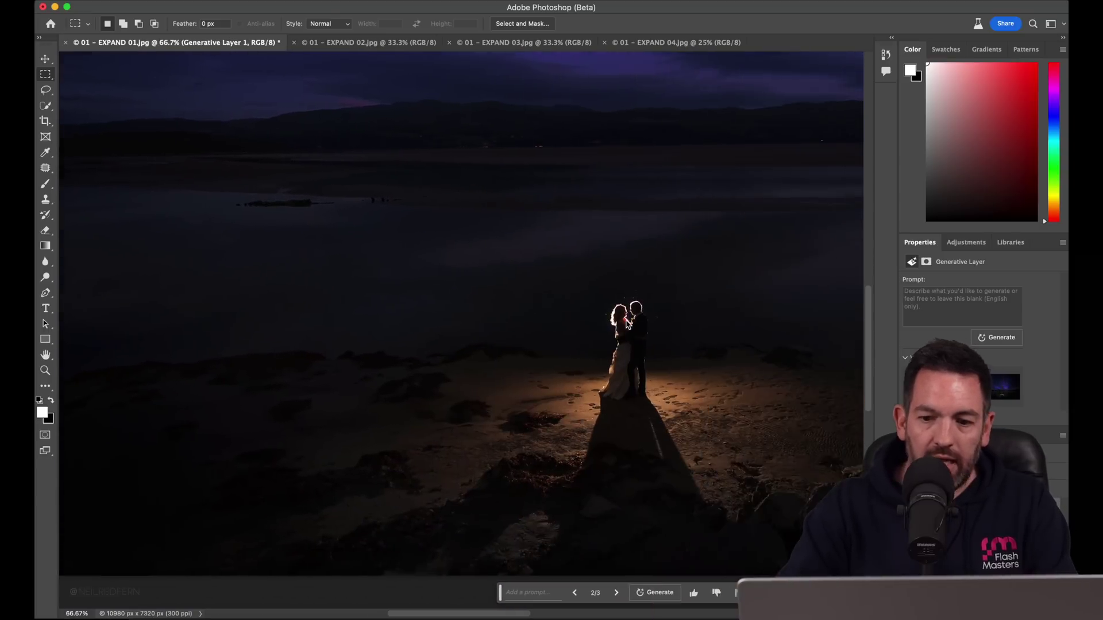
{"action": "key", "text": "super+minus"}
{"action": "key", "text": "super+minus"}
{"action": "key", "text": "super+minus"}
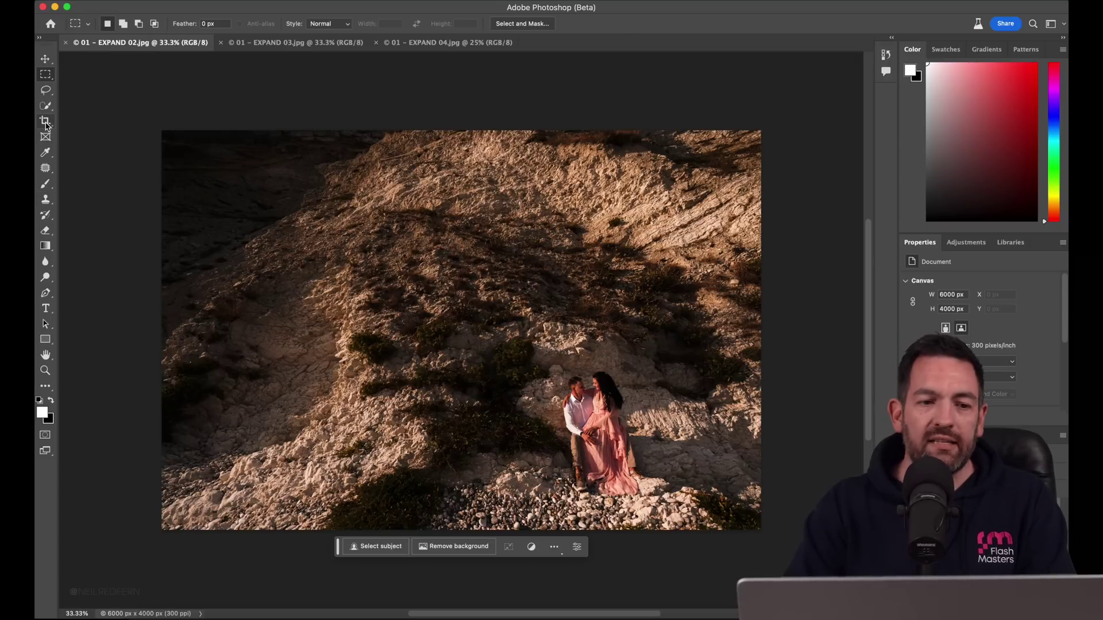
Step: Extend the hillside photo's canvas up and left to about 13419 × 8946 px and fill the empty area using Generative Fill without a prompt
{"action": "left_click", "coordinate": [45, 122]}
{"action": "mouse_move", "coordinate": [162, 131]}
{"action": "left_mouse_down"}
{"action": "mouse_move", "coordinate": [36, 56]}
{"action": "mouse_move", "coordinate": [175, 118]}
{"action": "left_mouse_up"}
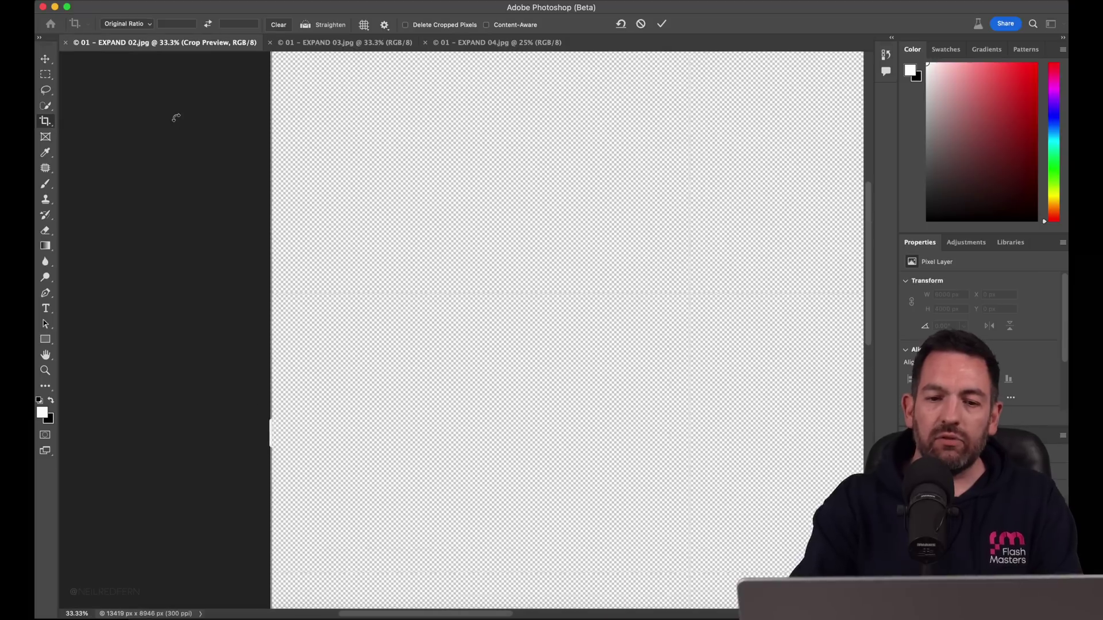
{"action": "key", "text": "m"}
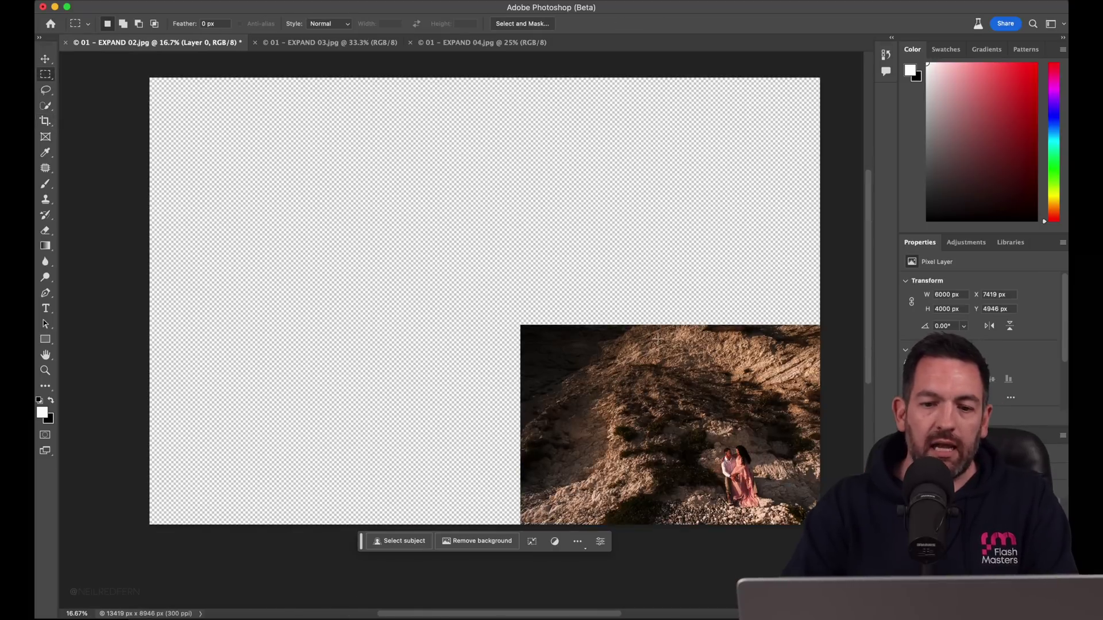
{"action": "left_click_drag", "start_coordinate": [523, 328], "coordinate": [821, 524]}
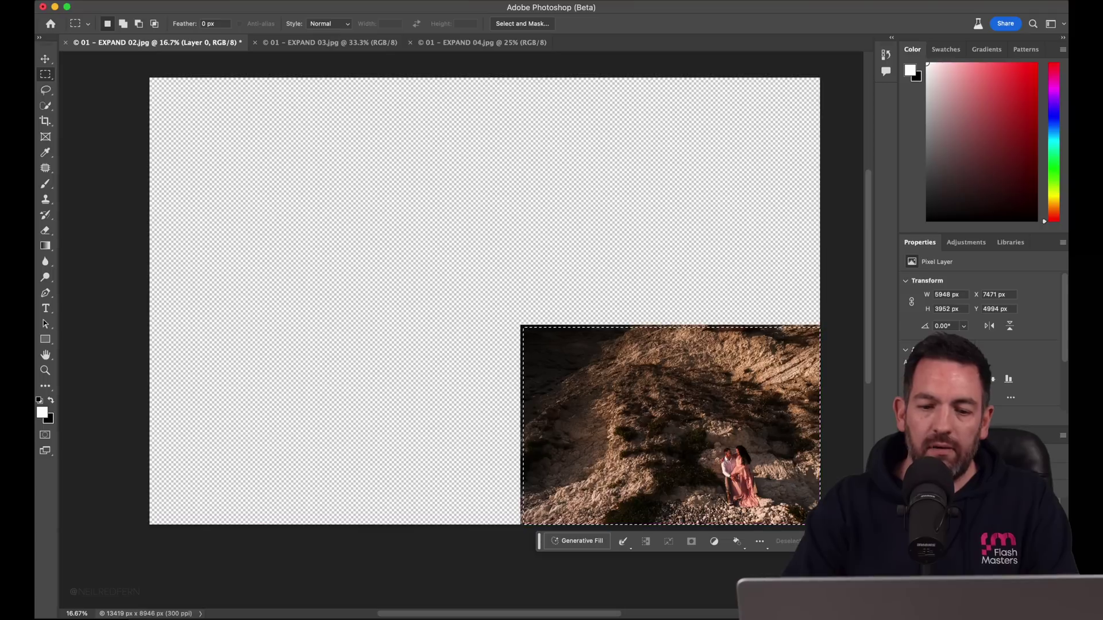
{"action": "left_click", "coordinate": [646, 543]}
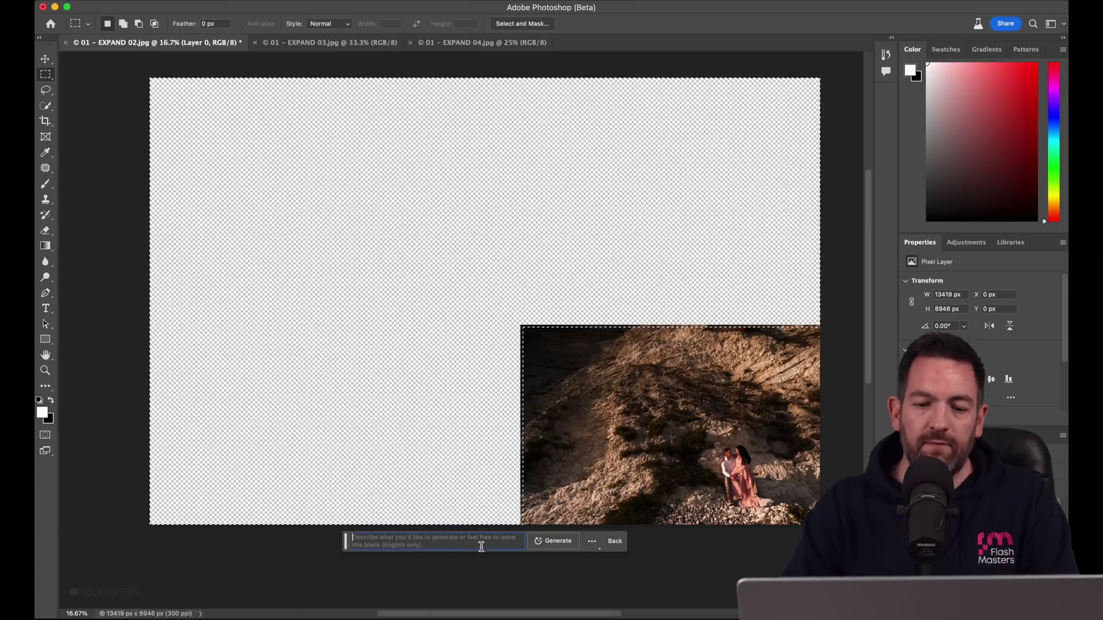
{"action": "left_click", "coordinate": [555, 542]}
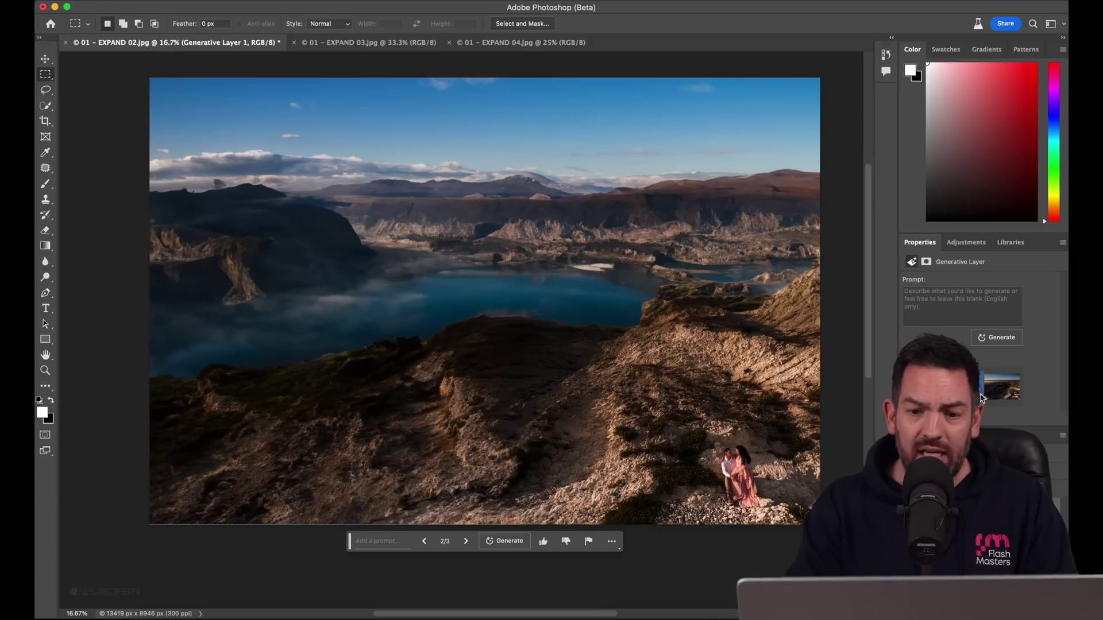
Step: Compare the third and first variations of the extended hillside, and generate another set of variations without a prompt
{"action": "left_click", "coordinate": [998, 395]}
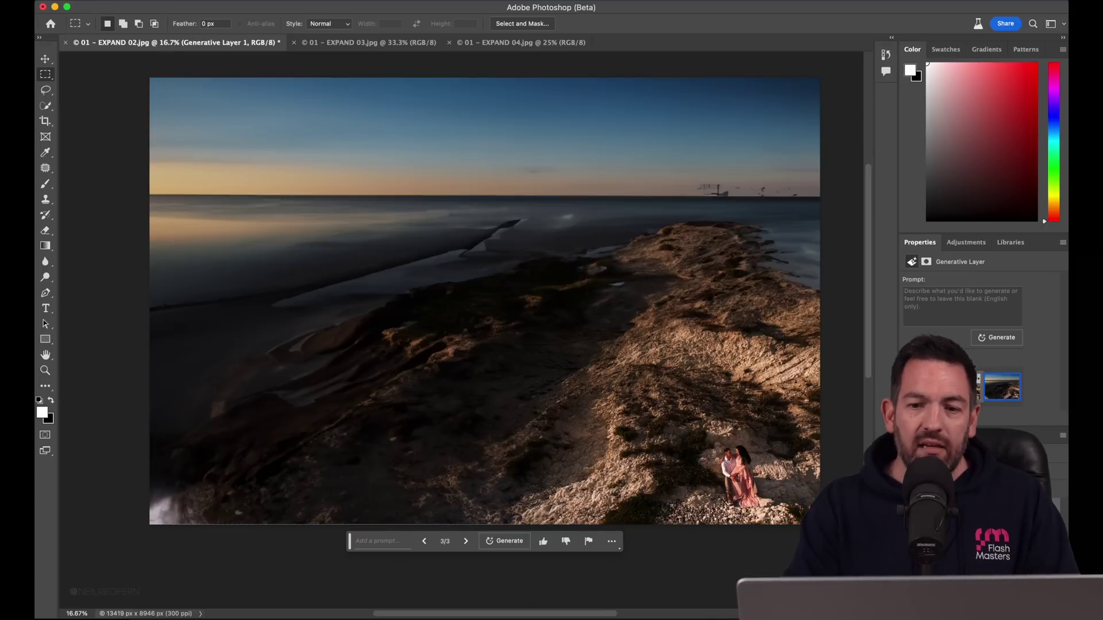
{"action": "left_click", "coordinate": [923, 387]}
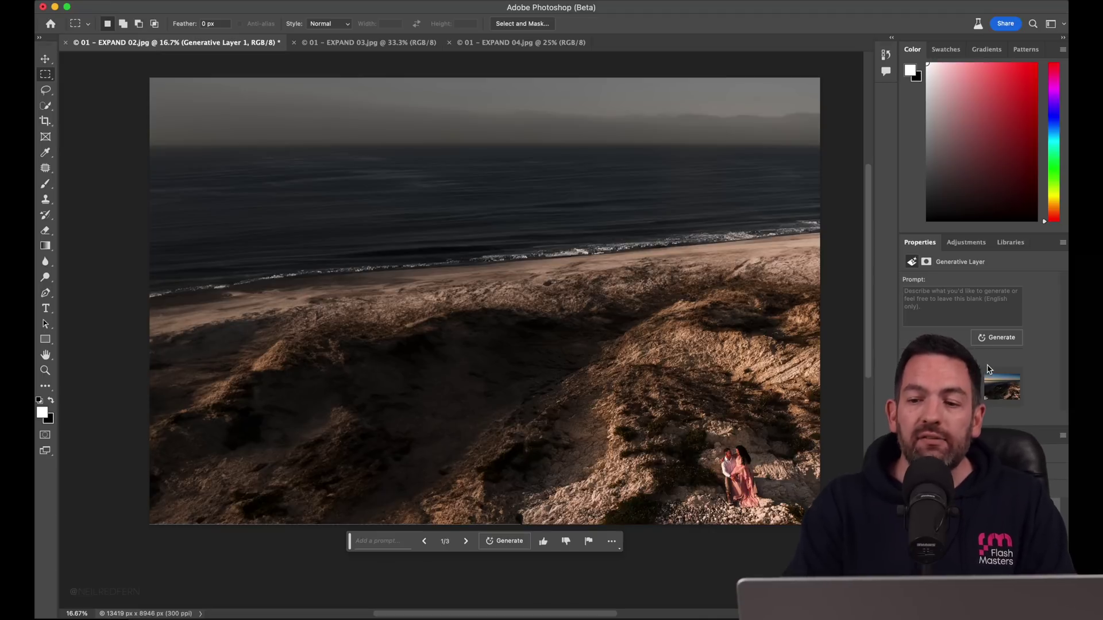
{"action": "left_click", "coordinate": [1007, 337]}
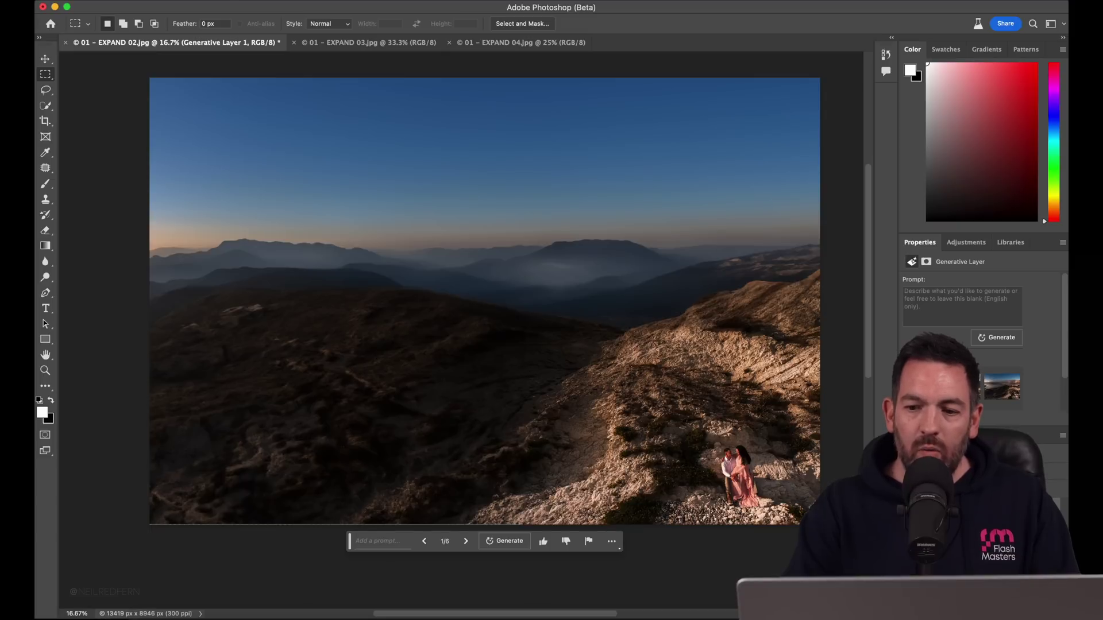
Step: Switch to the second variation of the new set and examine the transition between the generated terrain and the original hillside
{"action": "left_click", "coordinate": [962, 387]}
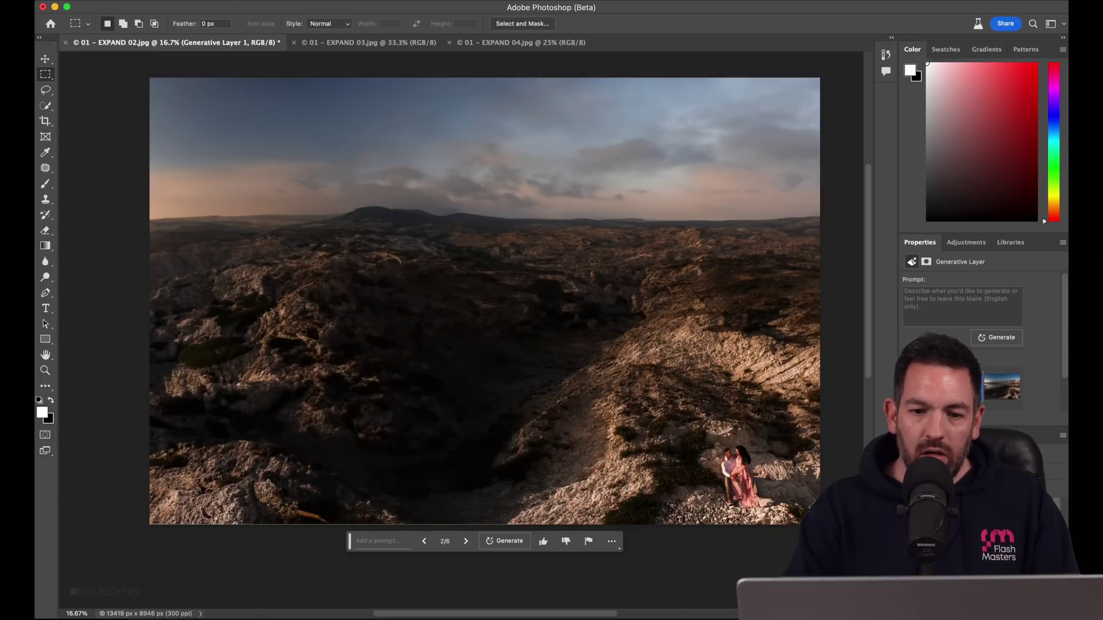
{"action": "key", "text": "super+plus"}
{"action": "key", "text": "super+plus"}
{"action": "scroll", "coordinate": [657, 338], "scroll_direction": "down", "scroll_amount": 5}
{"action": "scroll", "coordinate": [657, 338], "scroll_direction": "right", "scroll_amount": 5}
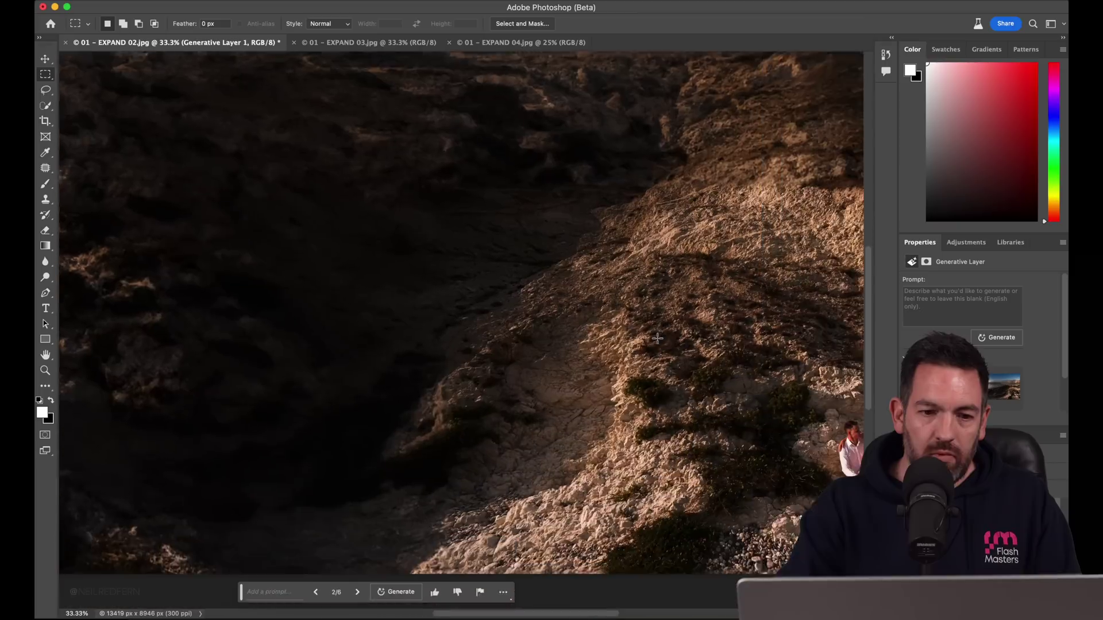
{"action": "key", "text": "super+minus"}
{"action": "key", "text": "super+minus"}
{"action": "key", "text": "super+minus"}
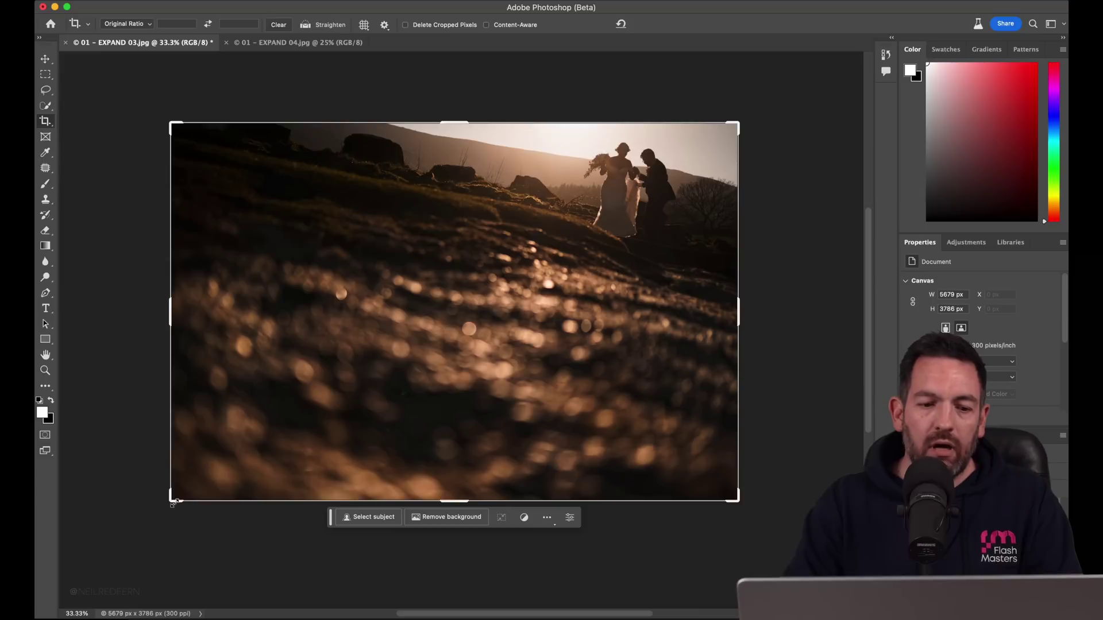
Step: Extend the EXPAND 03 photo's canvas left and down to about 7324 × 4883 px and fill the empty area using Generative Fill without a prompt
{"action": "left_click_drag", "start_coordinate": [167, 504], "coordinate": [90, 551]}
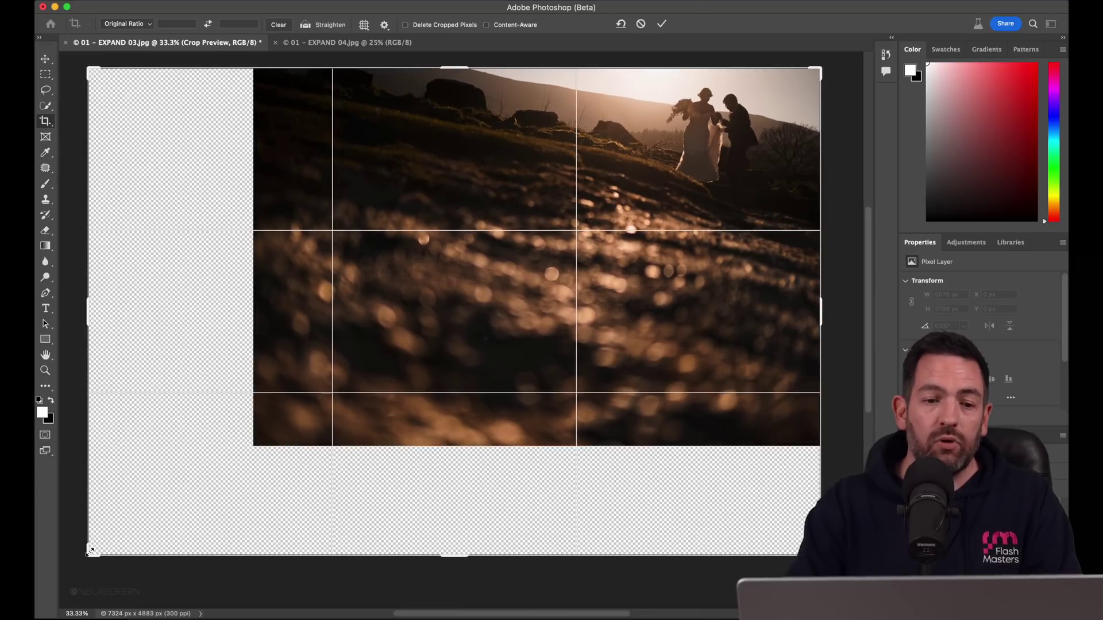
{"action": "left_click", "coordinate": [46, 75]}
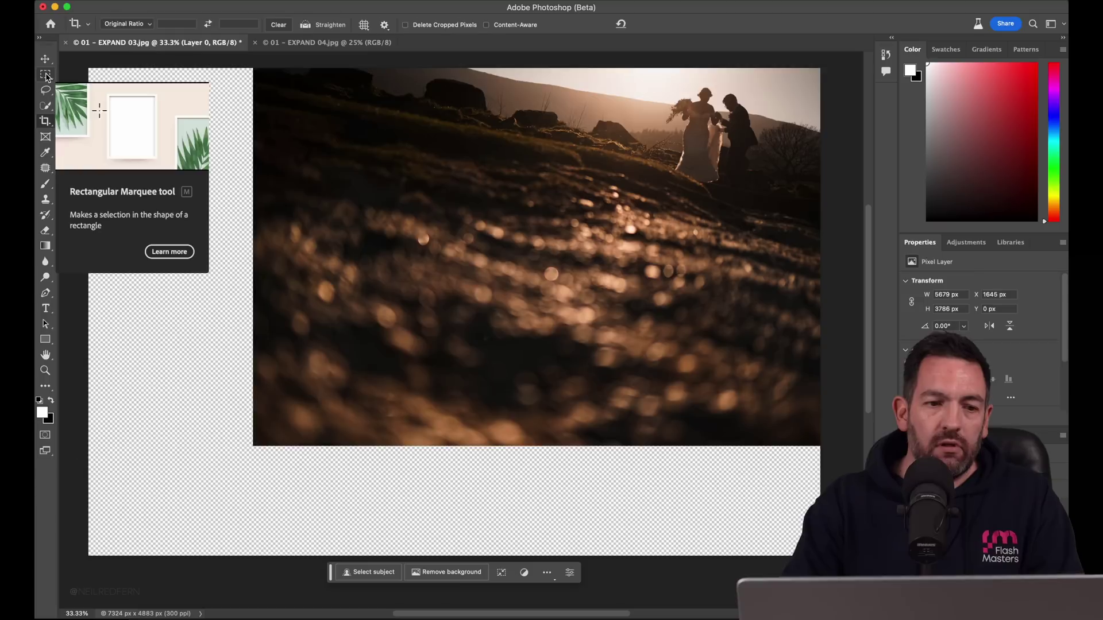
{"action": "left_click_drag", "start_coordinate": [254, 66], "coordinate": [830, 443]}
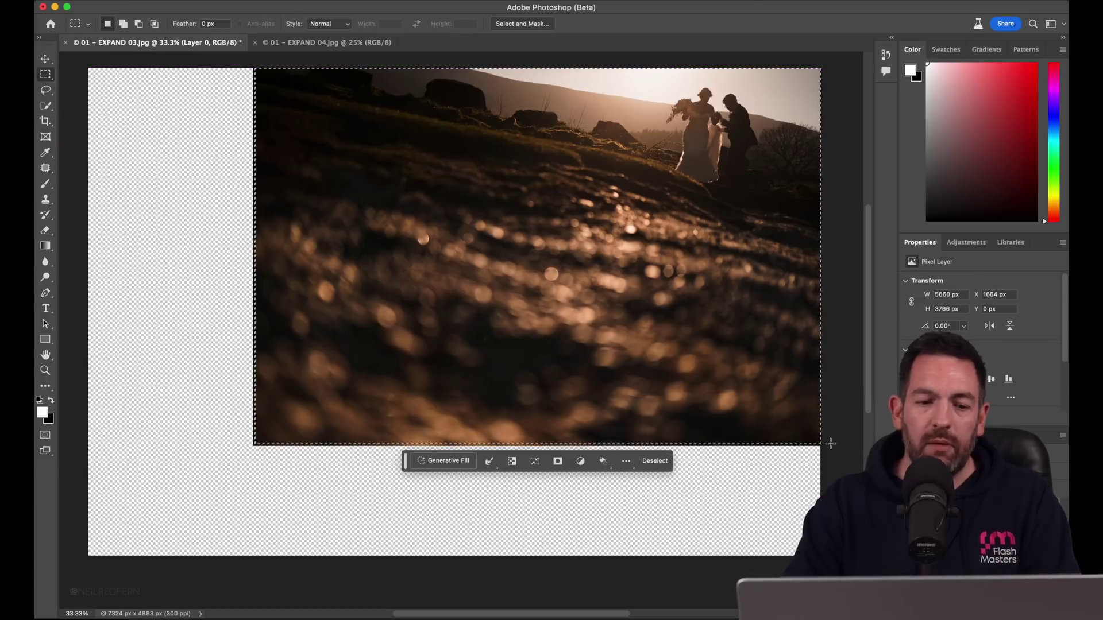
{"action": "left_click", "coordinate": [510, 464]}
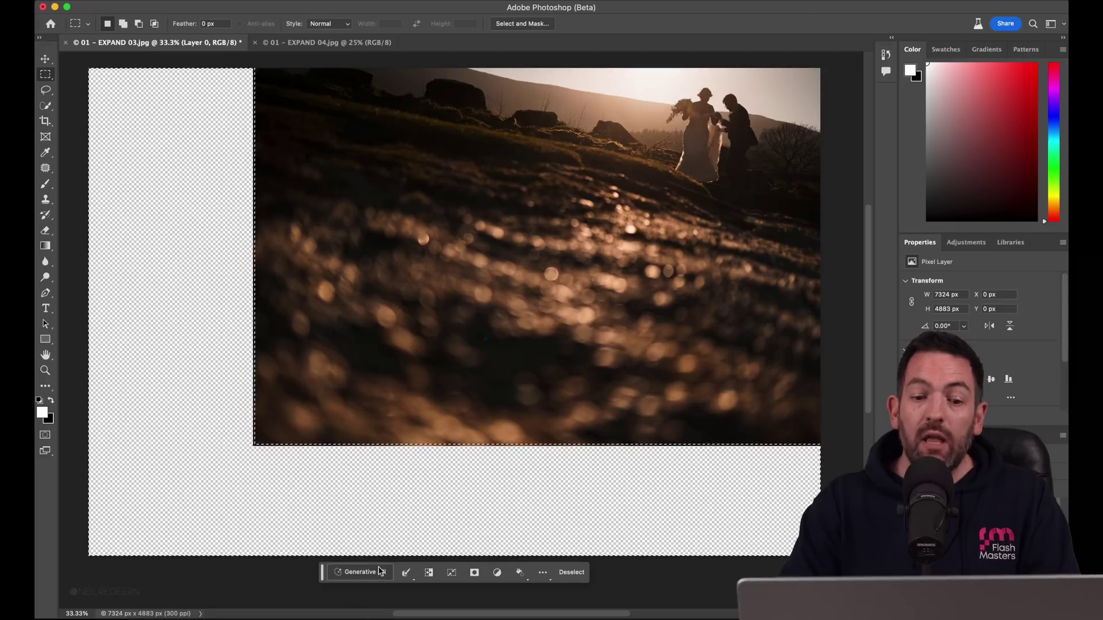
{"action": "left_click", "coordinate": [379, 572]}
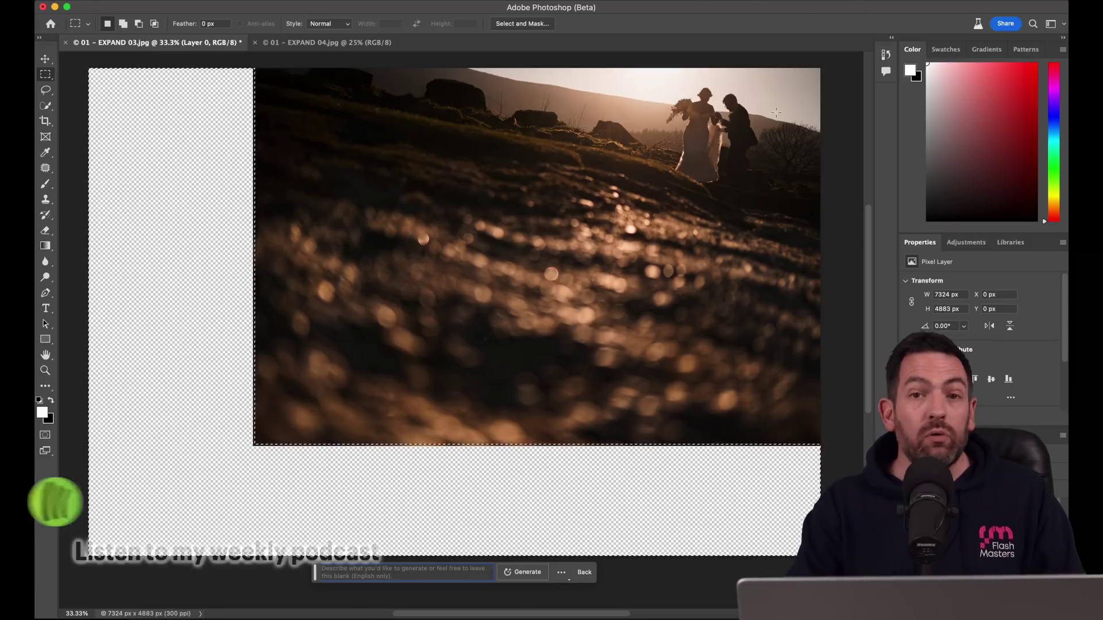
{"action": "key", "text": "Return"}
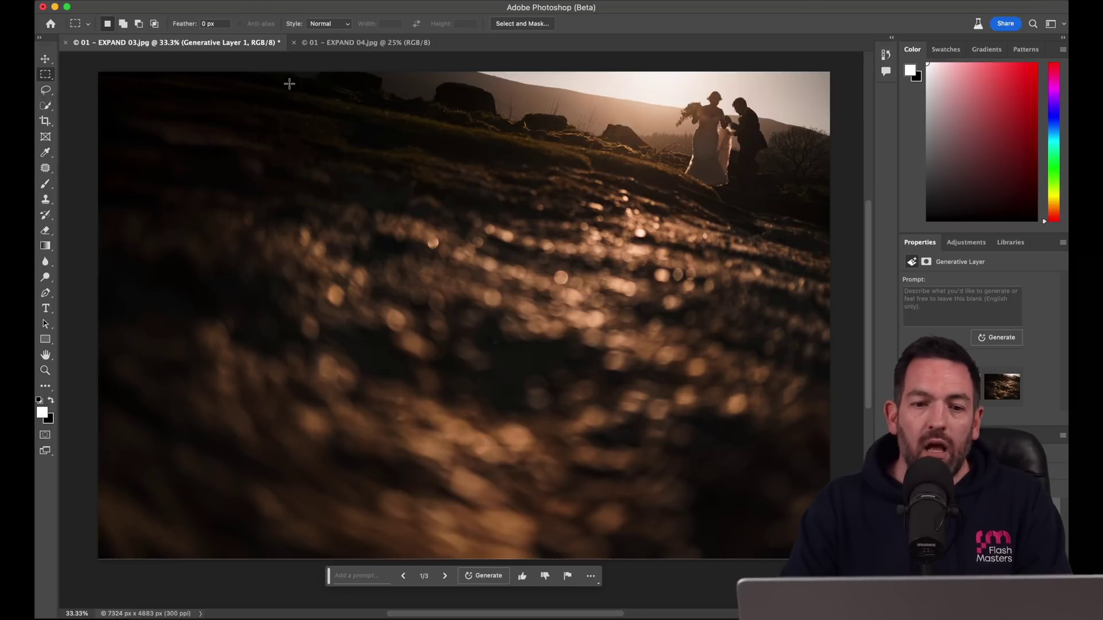
Step: Examine the generated blurred foreground at 100% zoom for seams where it meets the original photo
{"action": "left_click", "coordinate": [225, 0]}
{"action": "left_click", "coordinate": [475, 222]}
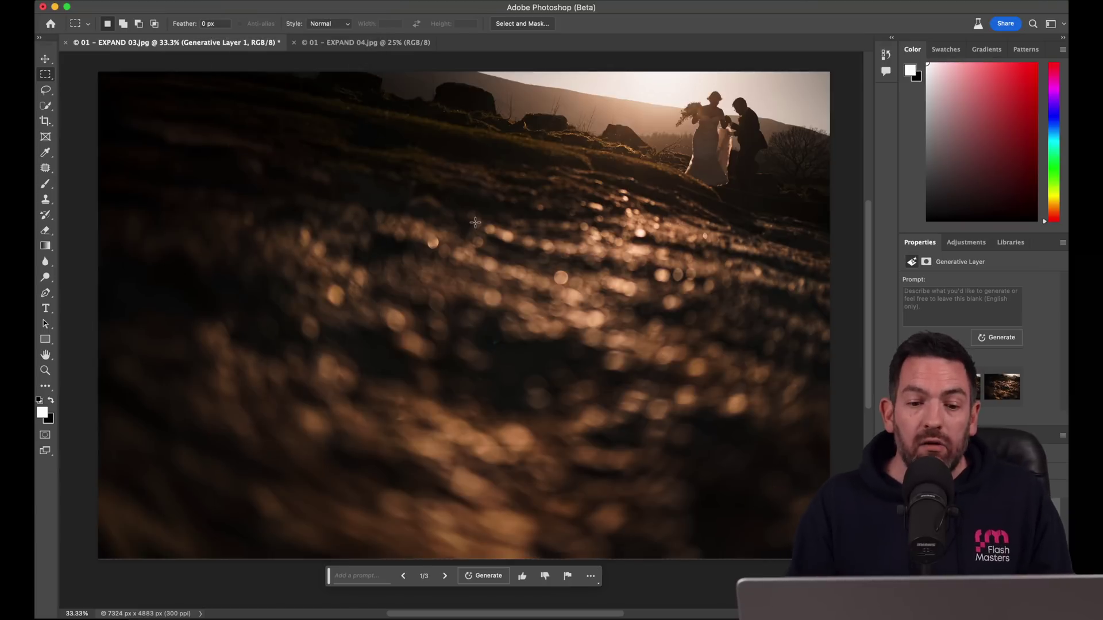
{"action": "key", "text": "super+plus"}
{"action": "key", "text": "super+plus"}
{"action": "key", "text": "super+plus"}
{"action": "scroll", "coordinate": [475, 222], "scroll_direction": "left", "scroll_amount": 6}
{"action": "scroll", "coordinate": [475, 222], "scroll_direction": "down", "scroll_amount": 1}
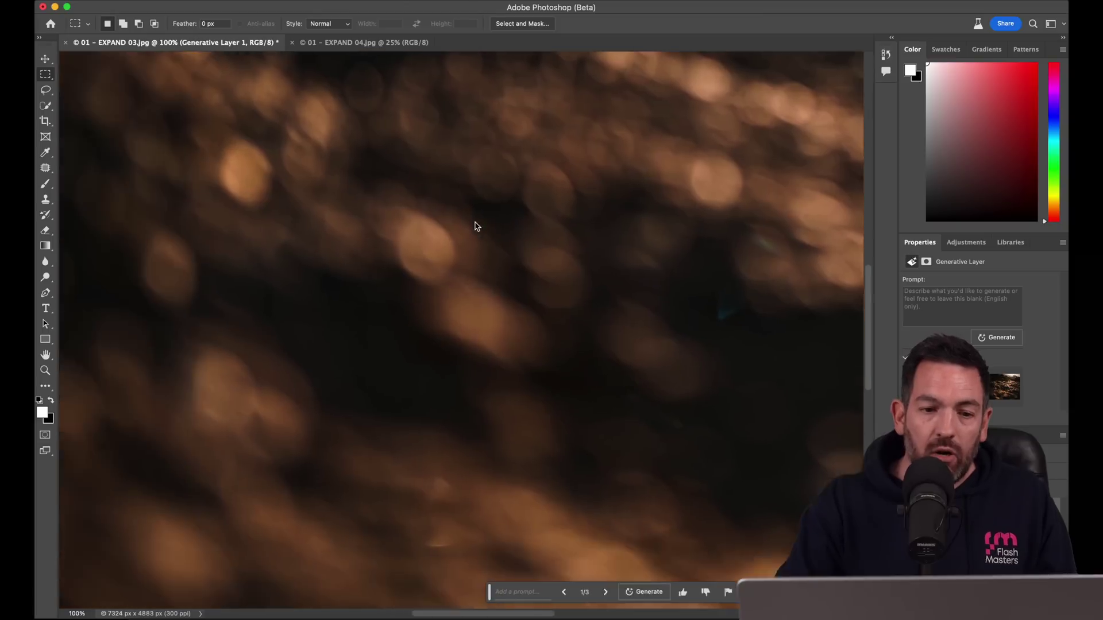
{"action": "scroll", "coordinate": [475, 224], "scroll_direction": "up", "scroll_amount": 4}
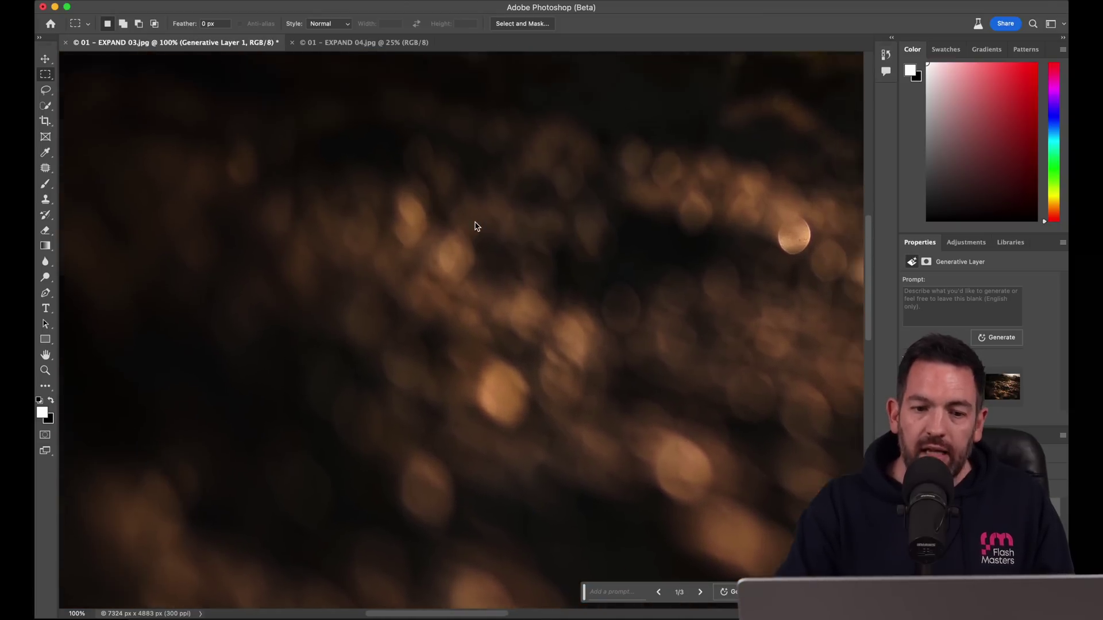
Step: Review the generated foreground of the EXPAND 03 photo at 50% zoom together with the original scene
{"action": "scroll", "coordinate": [475, 222], "scroll_direction": "down", "scroll_amount": 5}
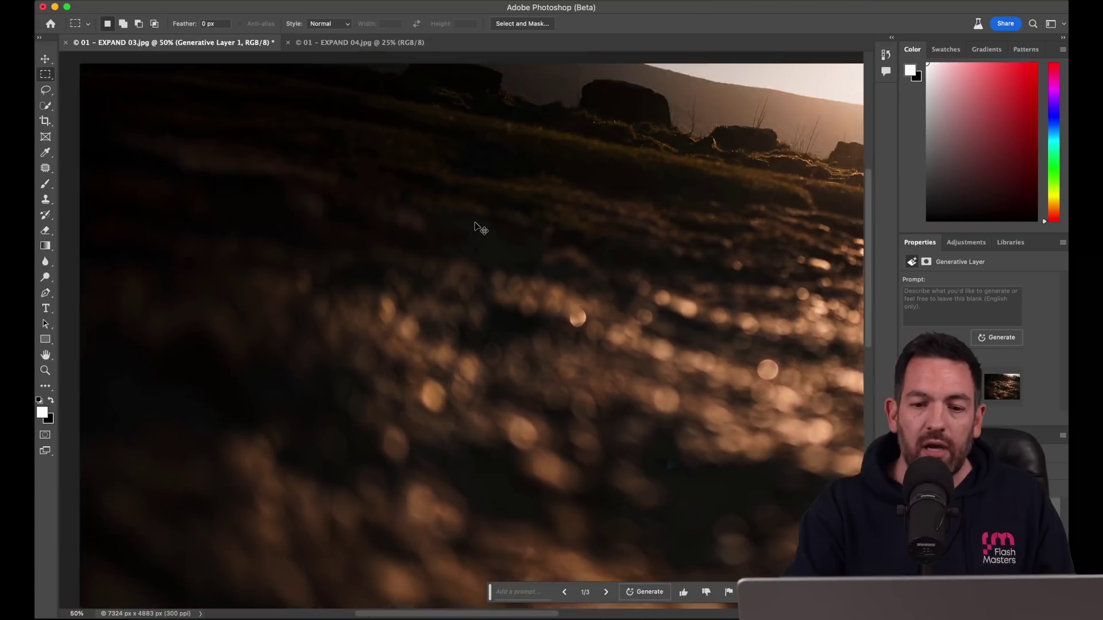
{"action": "scroll", "coordinate": [475, 226], "scroll_direction": "up", "scroll_amount": 3}
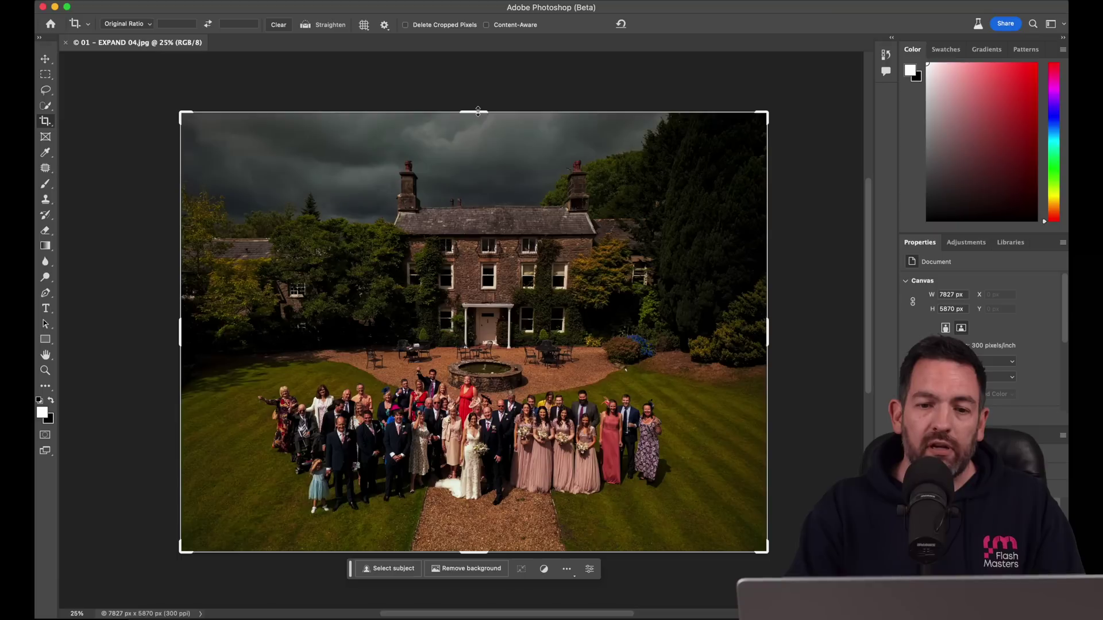
Step: Extend the EXPAND 04 group photo's canvas upward and to both sides to about 14283 × 10712 px and fill it using Generative Fill without a prompt
{"action": "left_click_drag", "start_coordinate": [477, 111], "coordinate": [475, 69]}
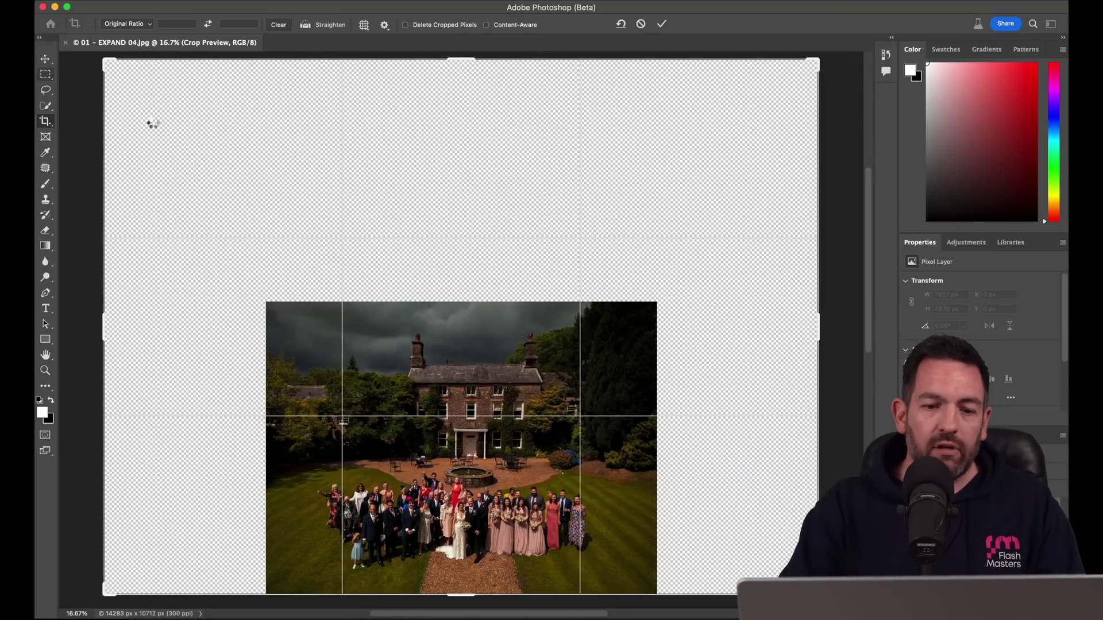
{"action": "key", "text": "m"}
{"action": "left_click_drag", "start_coordinate": [261, 274], "coordinate": [649, 561]}
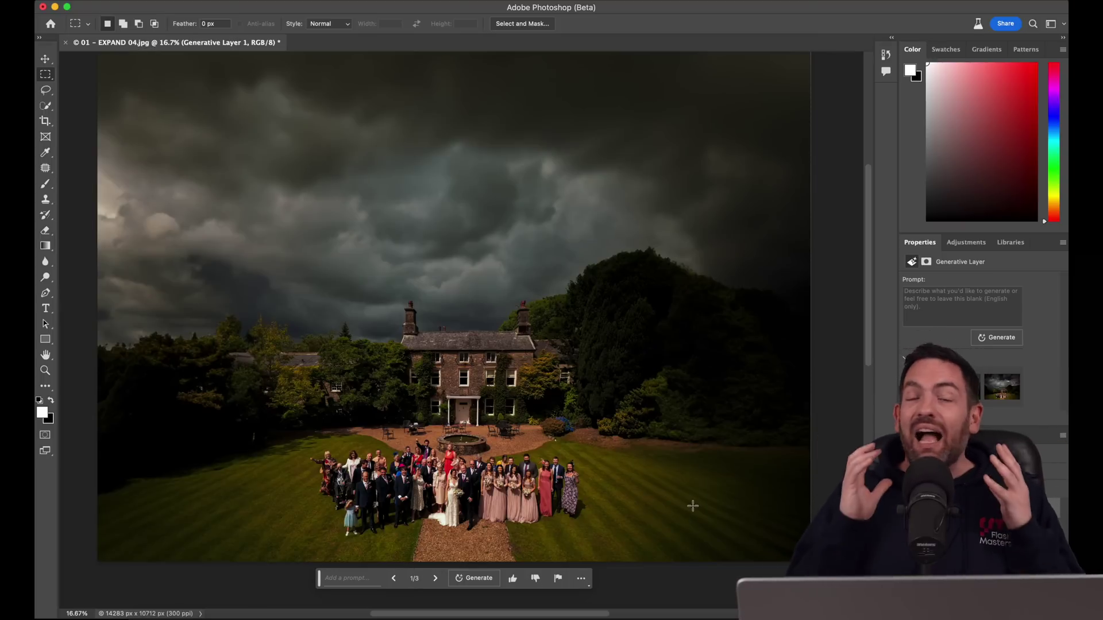
Step: Switch the EXPAND 04 extension to its second variation and inspect the generated trees and lawn left of the guests
{"action": "key", "text": "super+minus"}
{"action": "key", "text": "super+plus"}
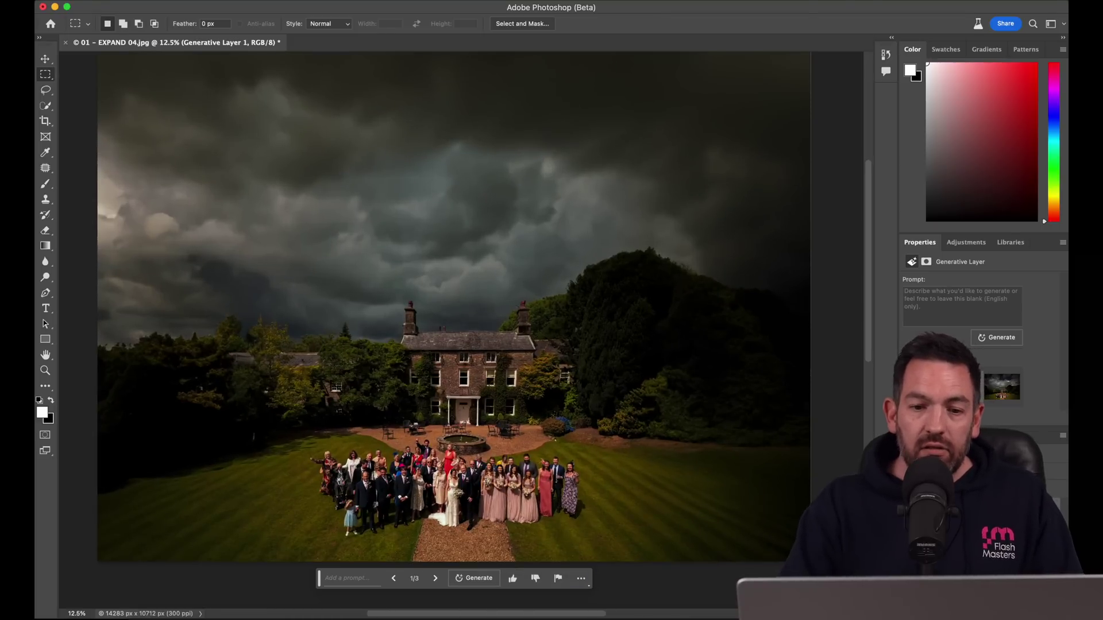
{"action": "key", "text": "super+plus"}
{"action": "key", "text": "super+plus"}
{"action": "key", "text": "super+plus"}
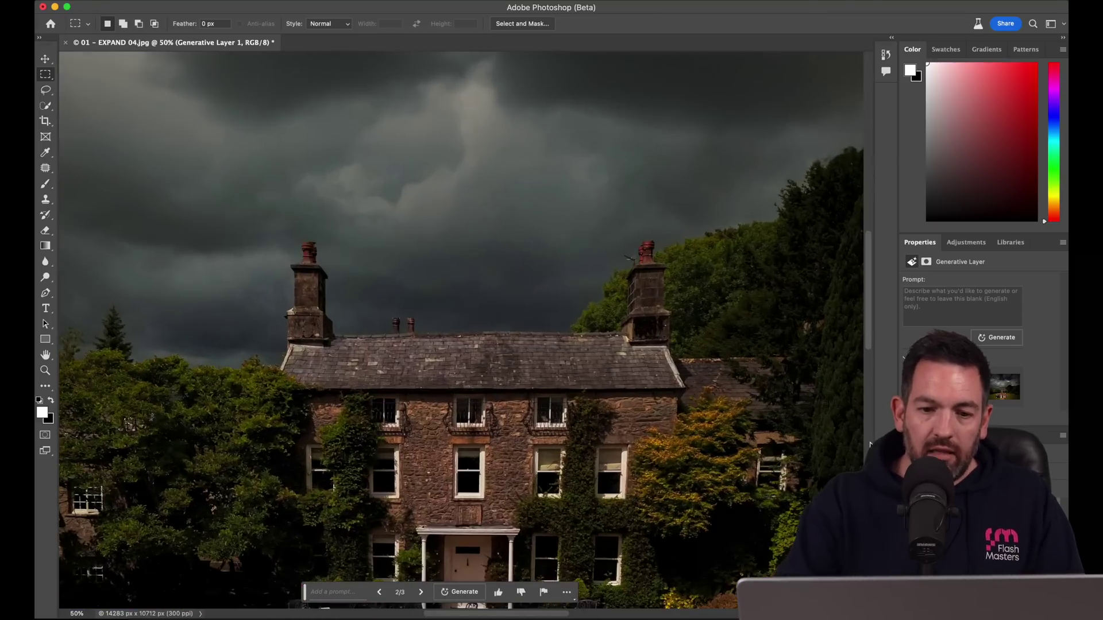
{"action": "left_click_drag", "start_coordinate": [443, 447], "coordinate": [760, 470]}
{"action": "scroll", "coordinate": [760, 470], "scroll_direction": "left", "scroll_amount": 5}
{"action": "scroll", "coordinate": [736, 464], "scroll_direction": "down", "scroll_amount": 5}
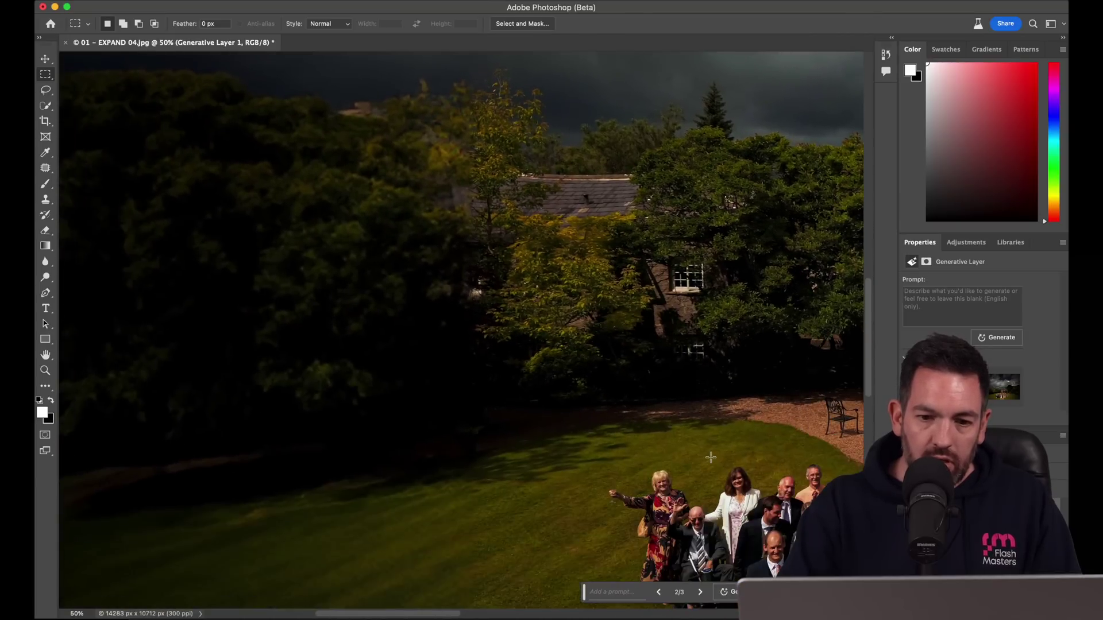
Step: Examine at 100% zoom how the generated trees blend with the original foliage beside the slate roof
{"action": "scroll", "coordinate": [711, 458], "scroll_direction": "right", "scroll_amount": 3}
{"action": "scroll", "coordinate": [710, 458], "scroll_direction": "down", "scroll_amount": 2}
{"action": "key", "text": "super+plus"}
{"action": "key", "text": "super+plus"}
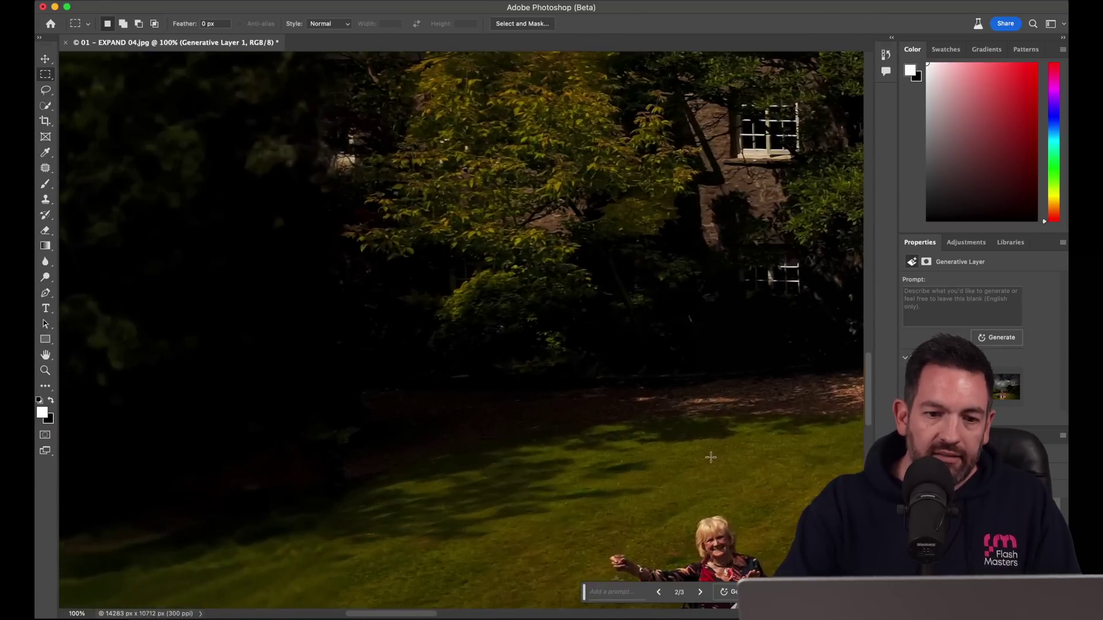
{"action": "scroll", "coordinate": [711, 457], "scroll_direction": "up", "scroll_amount": 6}
{"action": "scroll", "coordinate": [711, 457], "scroll_direction": "left", "scroll_amount": 4}
{"action": "scroll", "coordinate": [711, 457], "scroll_direction": "up", "scroll_amount": 3}
{"action": "scroll", "coordinate": [711, 457], "scroll_direction": "left", "scroll_amount": 2}
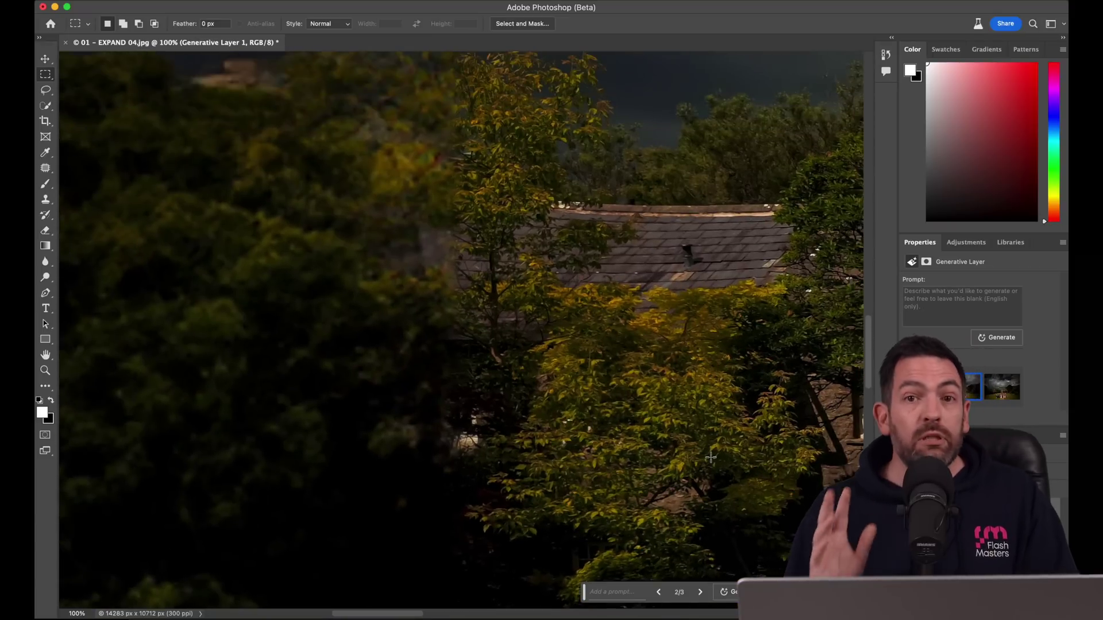
{"action": "scroll", "coordinate": [587, 449], "scroll_direction": "right", "scroll_amount": 3}
{"action": "scroll", "coordinate": [586, 449], "scroll_direction": "up", "scroll_amount": 1}
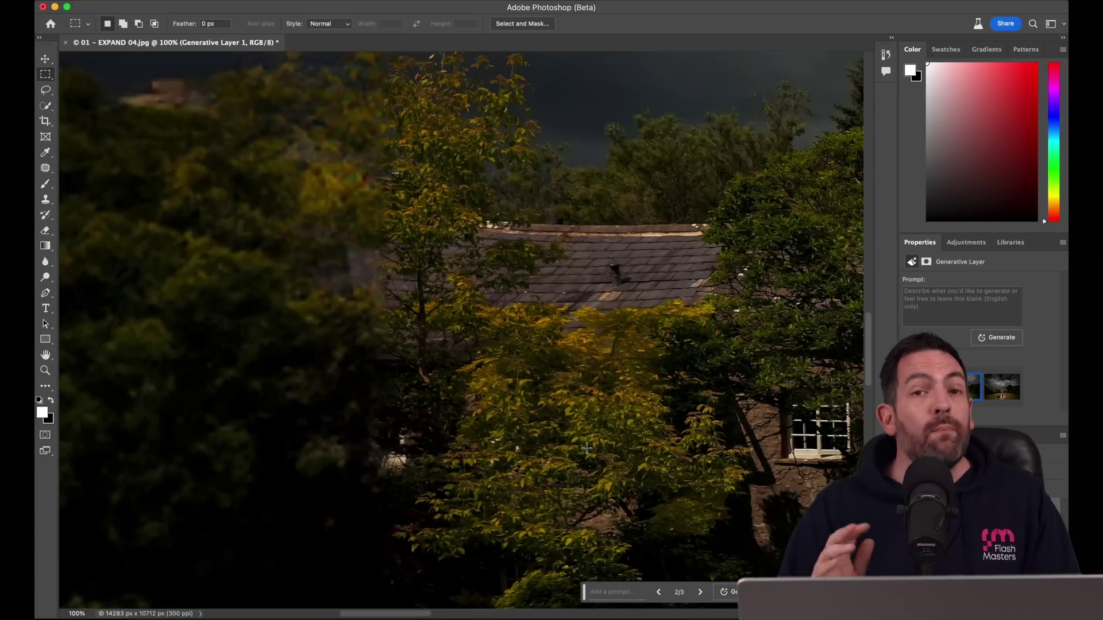
{"action": "scroll", "coordinate": [587, 448], "scroll_direction": "up", "scroll_amount": 1}
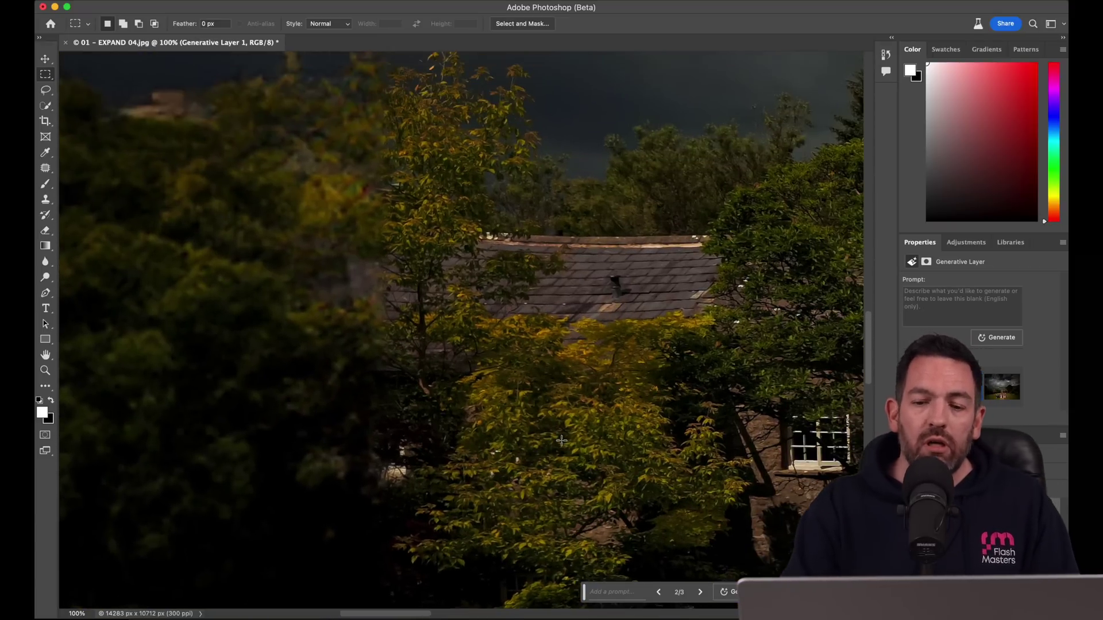
{"action": "scroll", "coordinate": [586, 448], "scroll_direction": "left", "scroll_amount": 2}
{"action": "scroll", "coordinate": [587, 449], "scroll_direction": "down", "scroll_amount": 1}
{"action": "key", "text": "super+plus"}
{"action": "scroll", "coordinate": [563, 444], "scroll_direction": "right", "scroll_amount": 10}
{"action": "key", "text": "super+minus"}
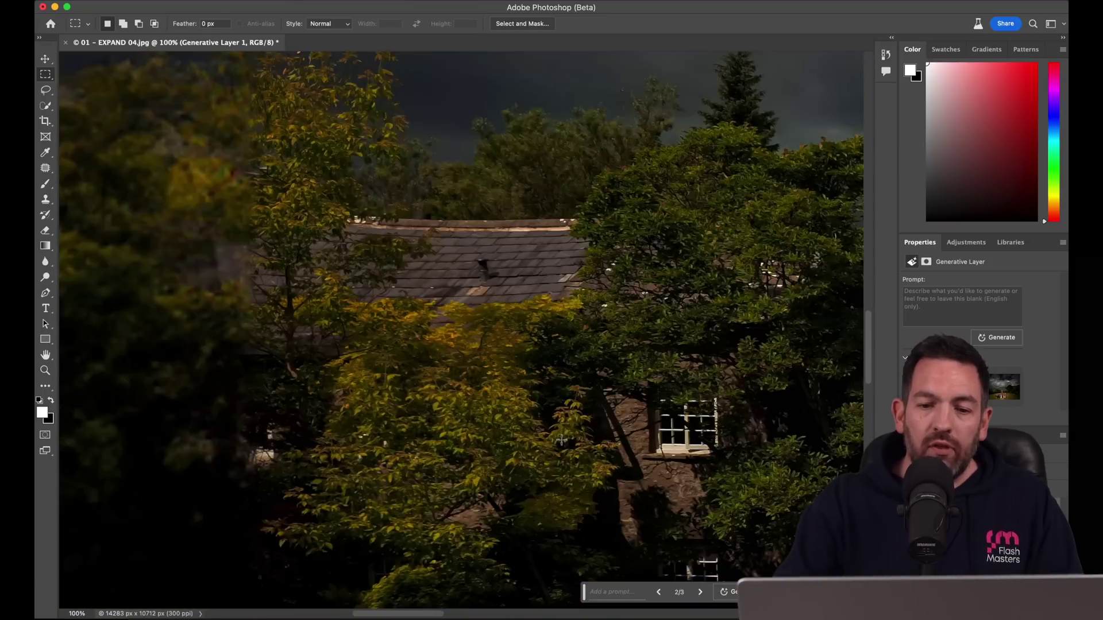
{"action": "scroll", "coordinate": [563, 444], "scroll_direction": "right", "scroll_amount": 6}
{"action": "scroll", "coordinate": [563, 444], "scroll_direction": "down", "scroll_amount": 2}
{"action": "scroll", "coordinate": [421, 328], "scroll_direction": "left", "scroll_amount": 10}
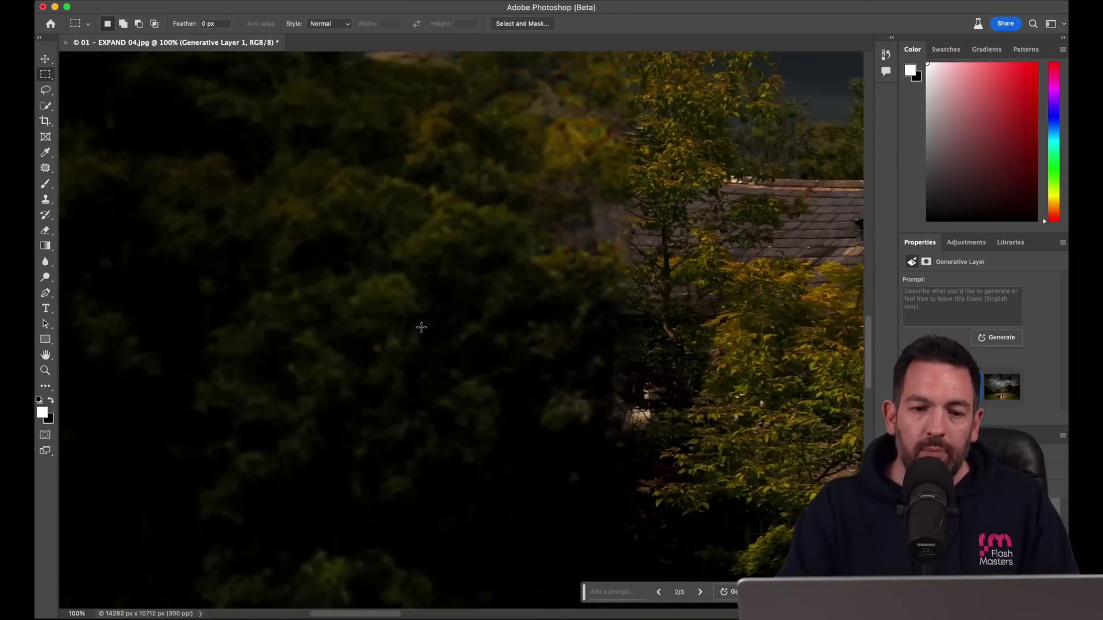
Step: Examine the generated dark trees and the lawn seam left of the guests at up to 200% zoom for differences in sharpness
{"action": "scroll", "coordinate": [421, 327], "scroll_direction": "up", "scroll_amount": 3}
{"action": "key", "text": "super+minus"}
{"action": "scroll", "coordinate": [421, 327], "scroll_direction": "down", "scroll_amount": 5}
{"action": "scroll", "coordinate": [422, 329], "scroll_direction": "left", "scroll_amount": 1}
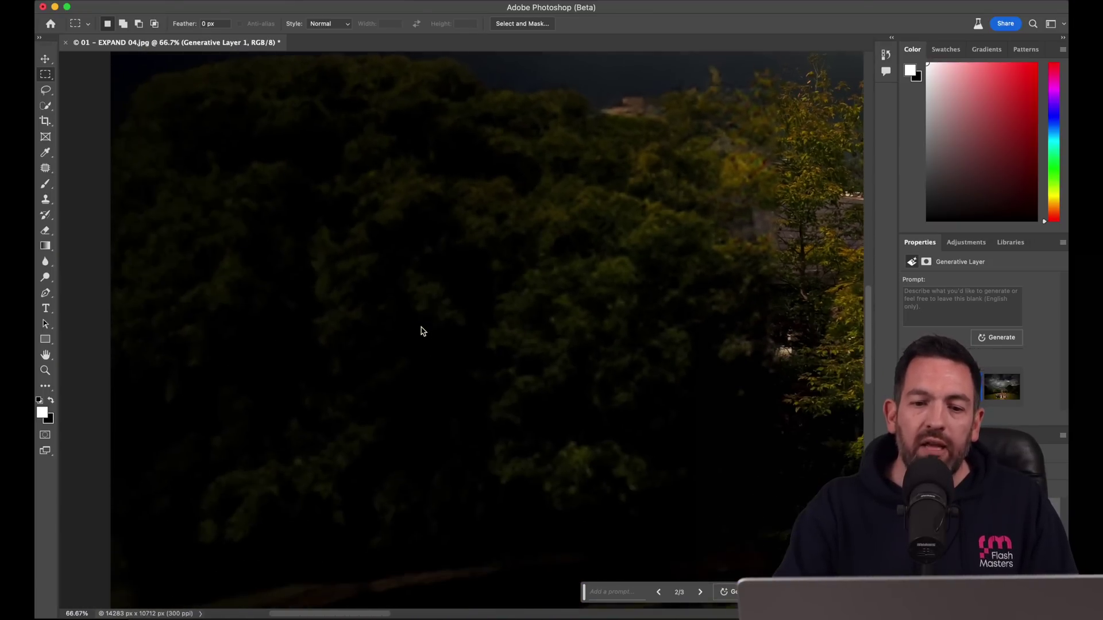
{"action": "scroll", "coordinate": [422, 331], "scroll_direction": "down", "scroll_amount": 8}
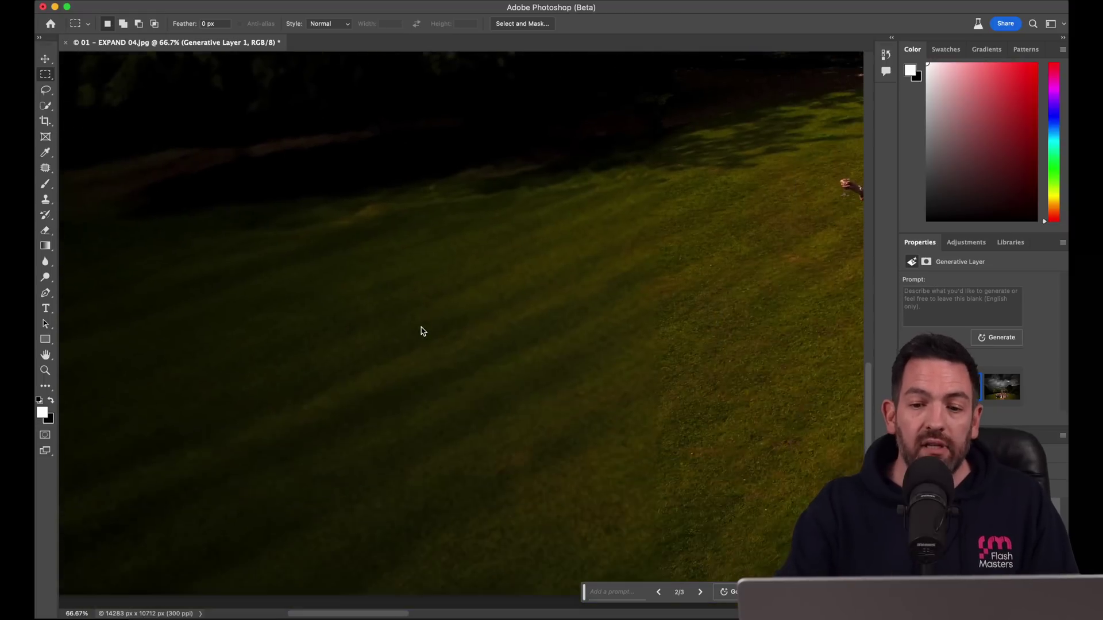
{"action": "scroll", "coordinate": [422, 332], "scroll_direction": "right", "scroll_amount": 2}
{"action": "scroll", "coordinate": [422, 331], "scroll_direction": "right", "scroll_amount": 2}
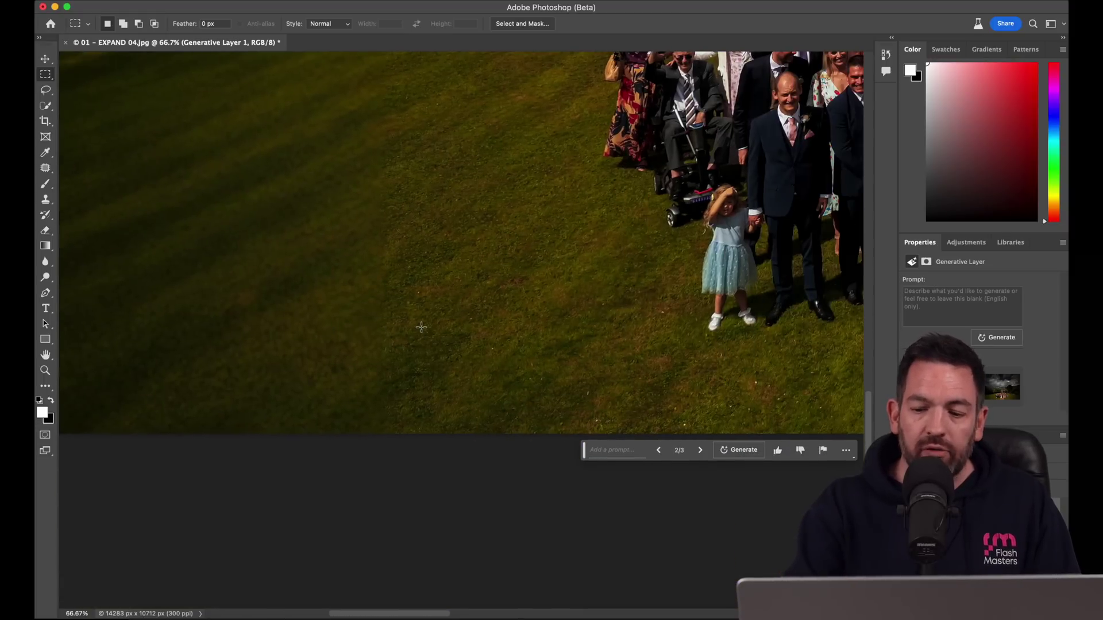
{"action": "scroll", "coordinate": [425, 329], "scroll_direction": "up", "scroll_amount": 5}
{"action": "scroll", "coordinate": [423, 330], "scroll_direction": "left", "scroll_amount": 2}
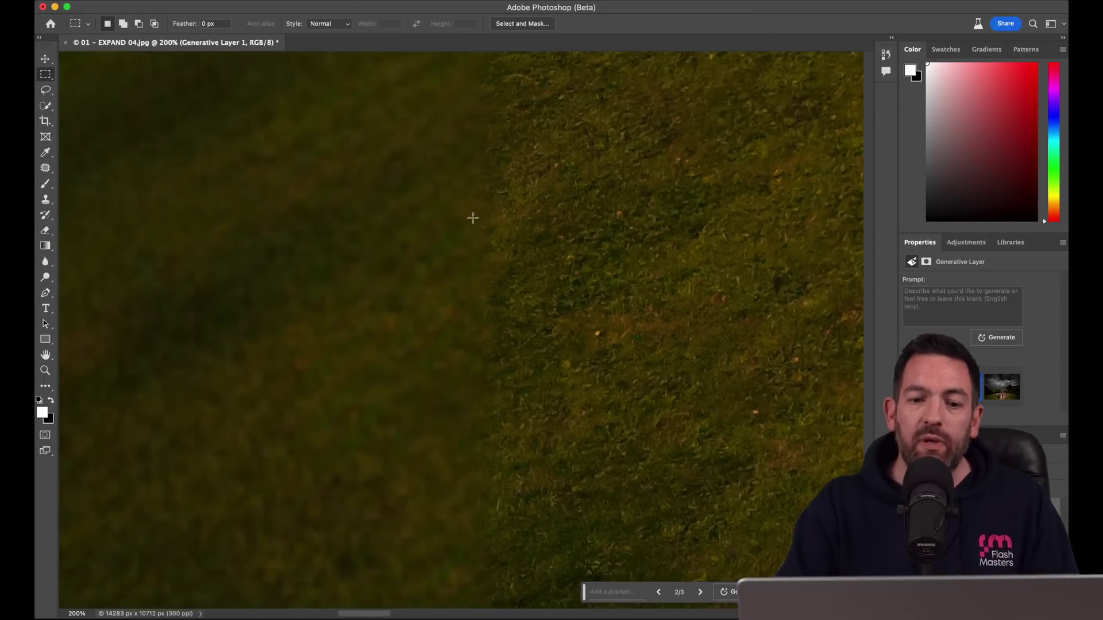
{"action": "scroll", "coordinate": [696, 302], "scroll_direction": "down", "scroll_amount": 8}
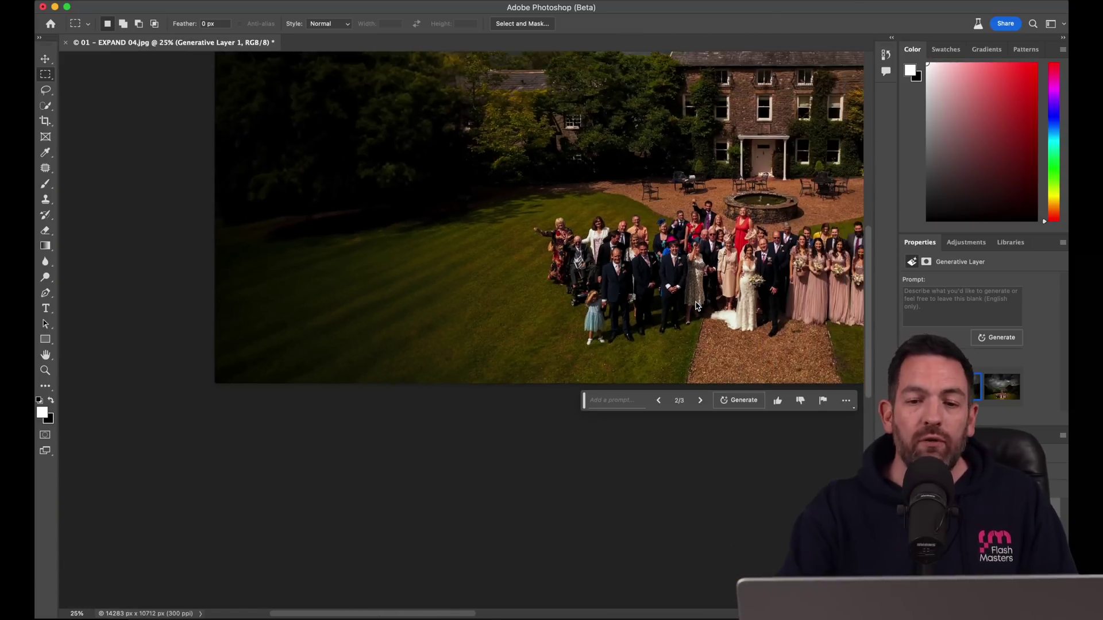
{"action": "scroll", "coordinate": [696, 304], "scroll_direction": "down", "scroll_amount": 2}
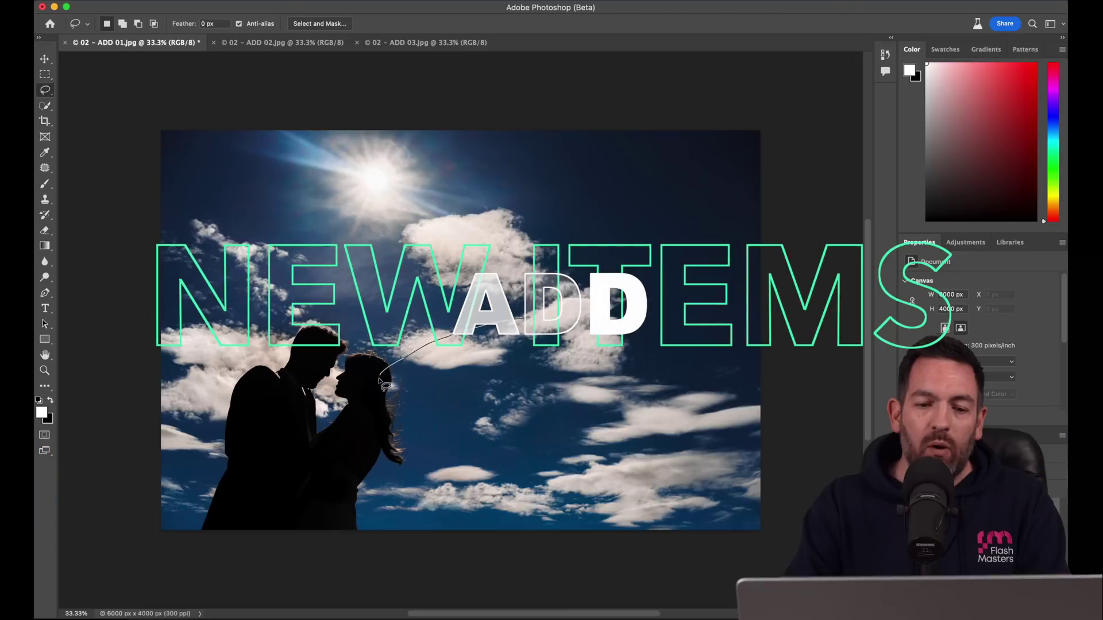
Step: Lasso a large oval of sky behind the bride's head in ADD 01 and generate a fill with the prompt "add flying silhouette veil"
{"action": "mouse_move", "coordinate": [546, 434]}
{"action": "left_mouse_down"}
{"action": "mouse_move", "coordinate": [657, 451]}
{"action": "mouse_move", "coordinate": [739, 424]}
{"action": "mouse_move", "coordinate": [759, 386]}
{"action": "mouse_move", "coordinate": [676, 296]}
{"action": "left_mouse_up"}
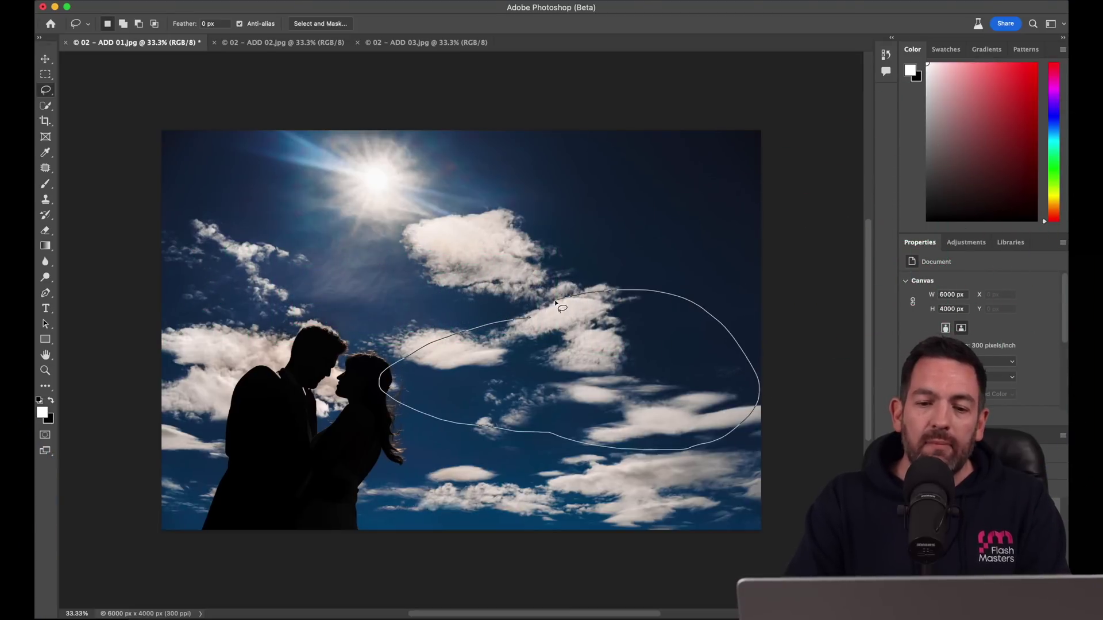
{"action": "left_click_drag", "start_coordinate": [557, 303], "coordinate": [556, 303]}
{"action": "left_click", "coordinate": [479, 467]}
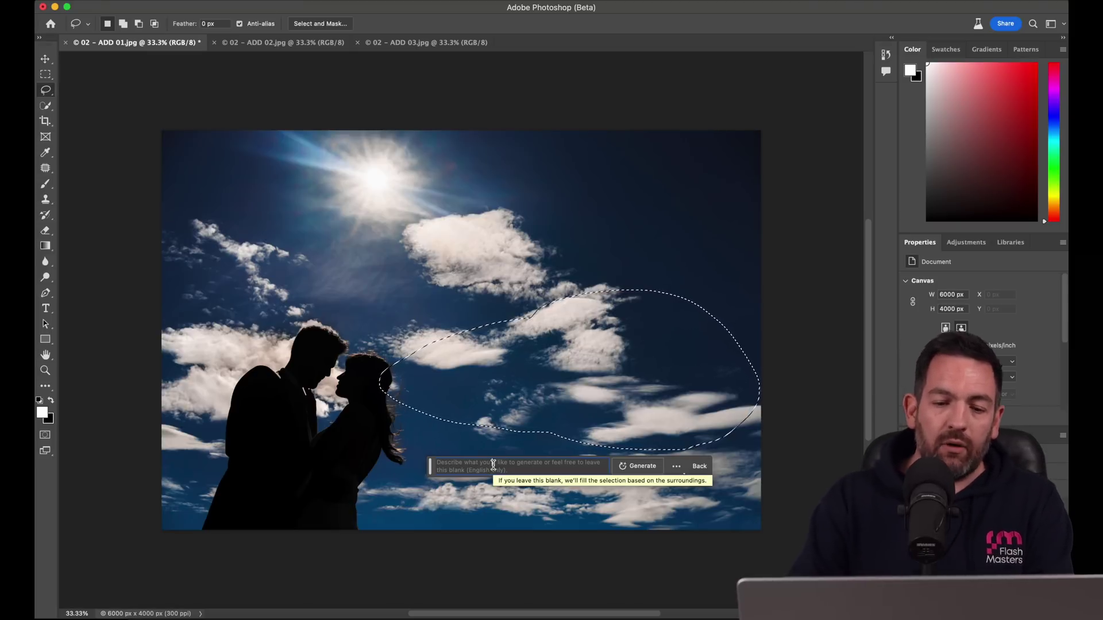
{"action": "type", "text": "add fl"}
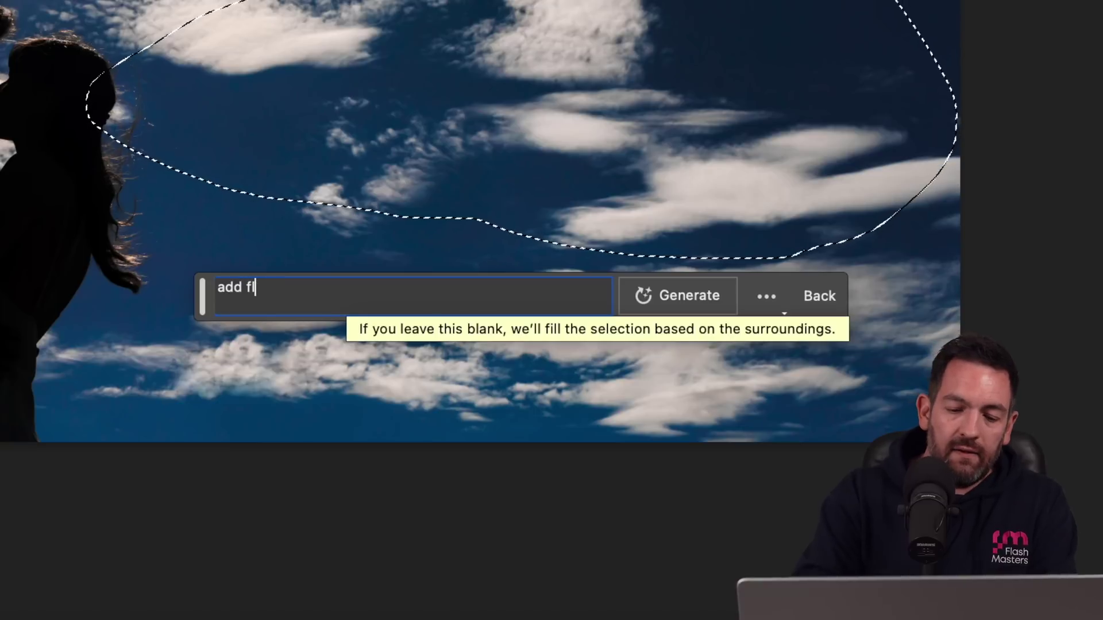
{"action": "type", "text": "ying silhouette veil"}
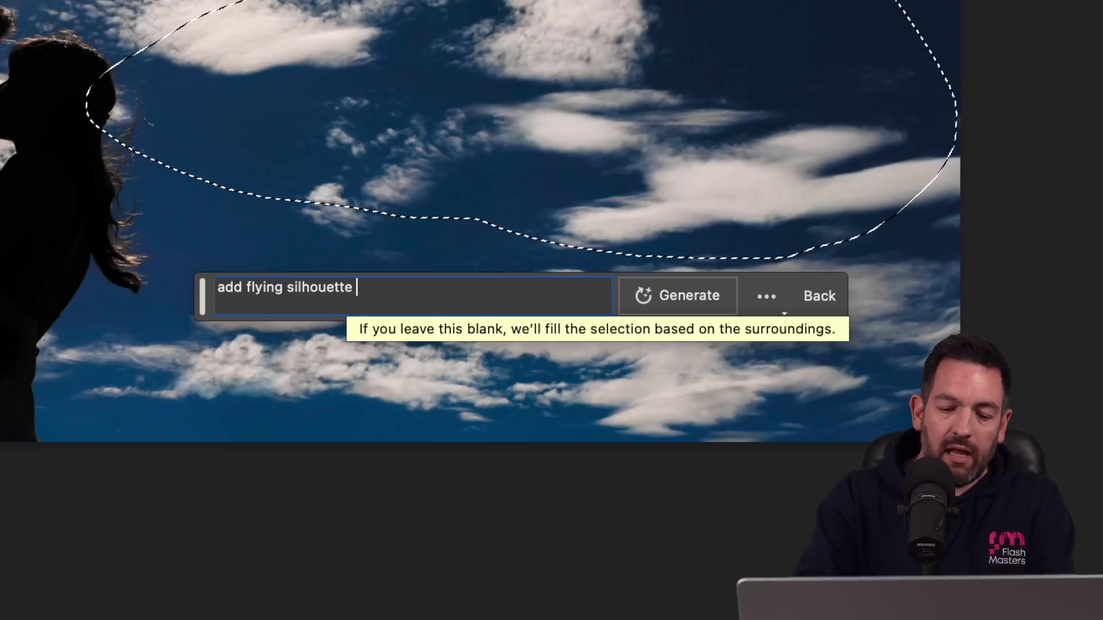
{"action": "left_click", "coordinate": [655, 291]}
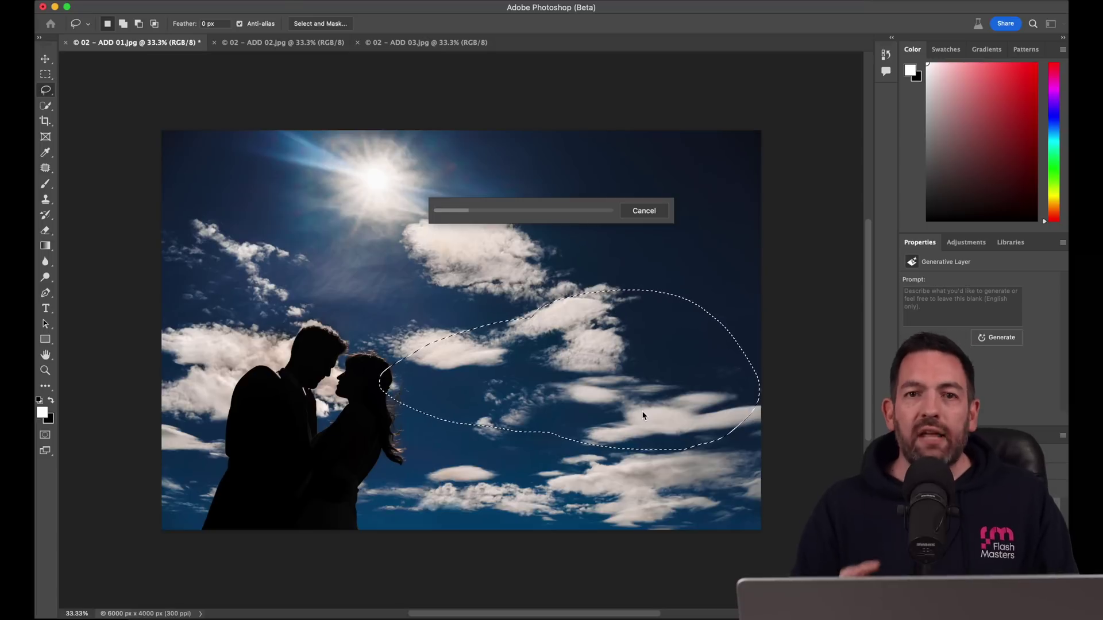
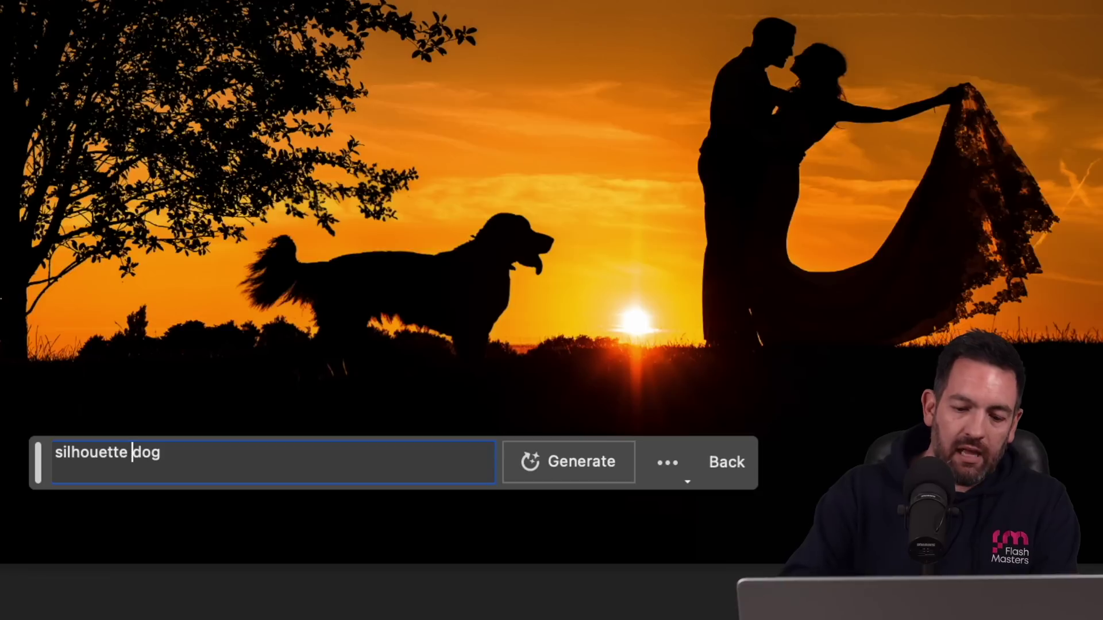
Step: Regenerate the dog in ADD 02 with the prompt "silhouette jumping dog" and browse the variations back to the long-haired standing dog
{"action": "type", "text": "ing"}
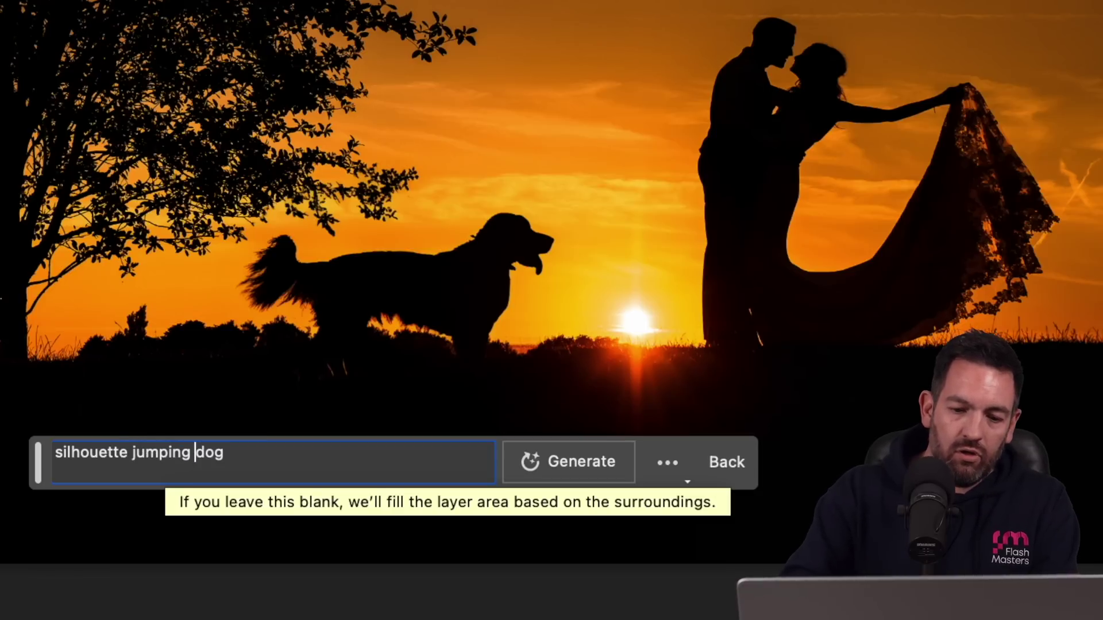
{"action": "left_click", "coordinate": [562, 468]}
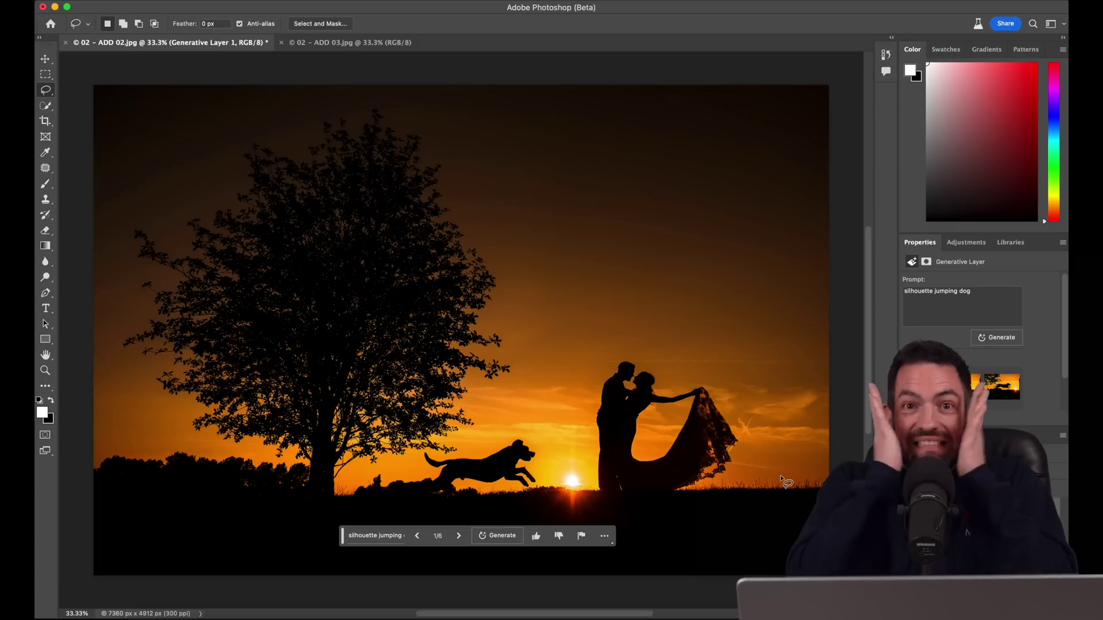
{"action": "left_click", "coordinate": [961, 386]}
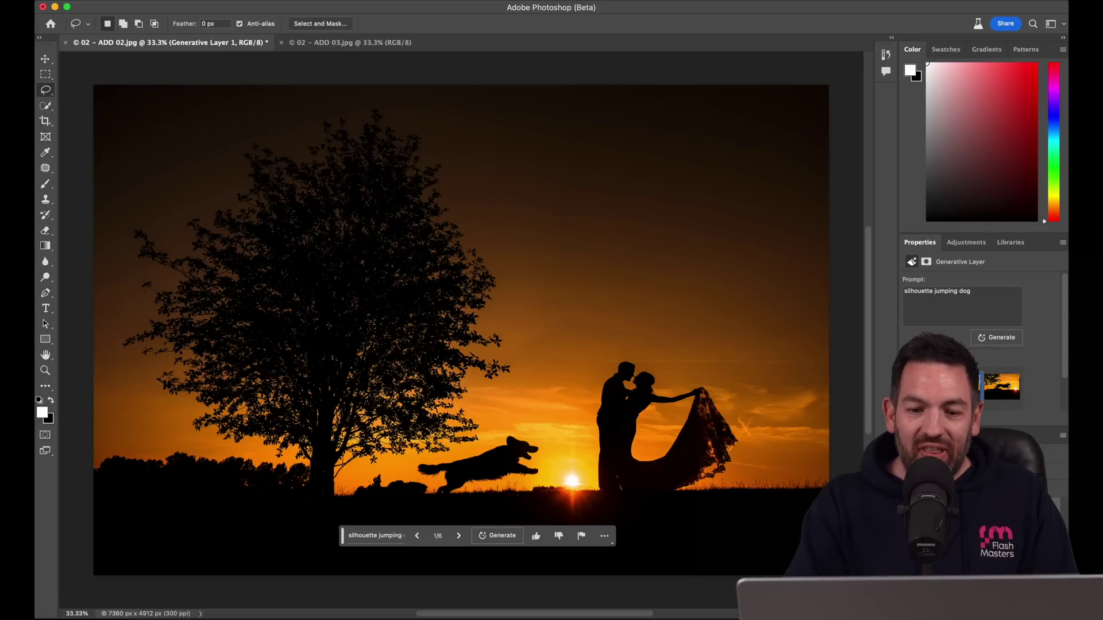
{"action": "scroll", "coordinate": [1001, 397], "scroll_direction": "down", "scroll_amount": 2}
{"action": "left_click", "coordinate": [1001, 397]}
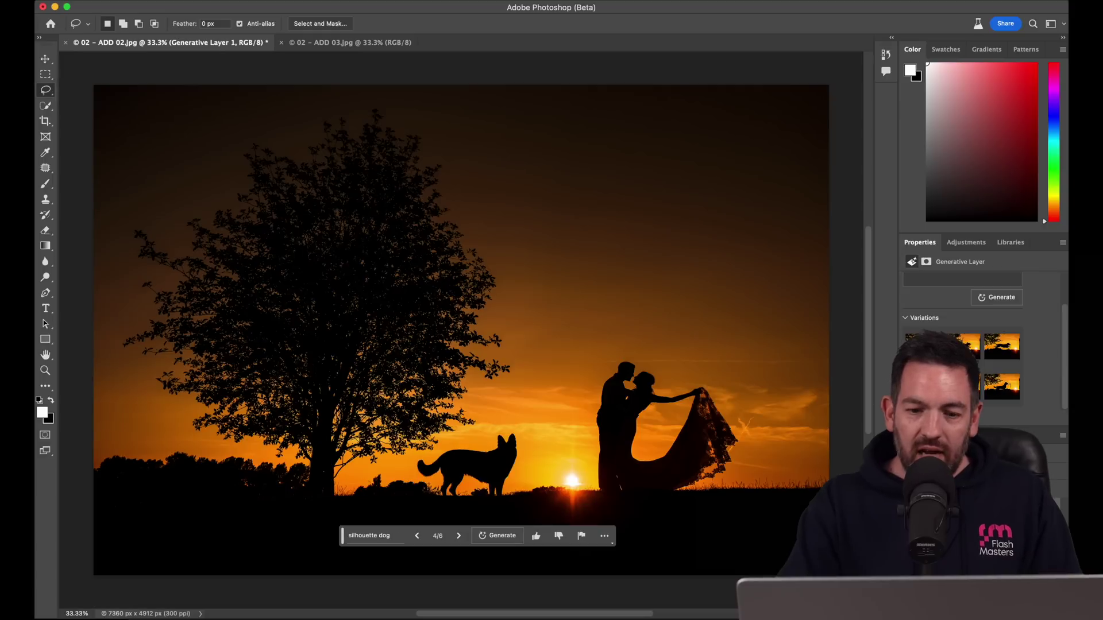
{"action": "left_click", "coordinate": [996, 396]}
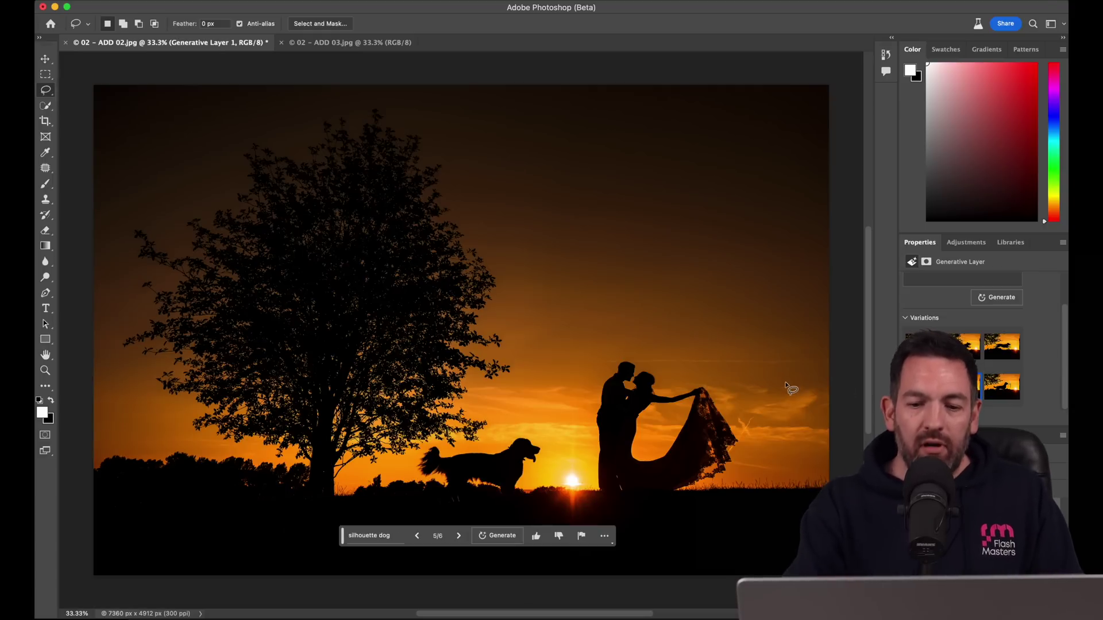
{"action": "key", "text": "super+1"}
{"action": "key", "text": "super+plus"}
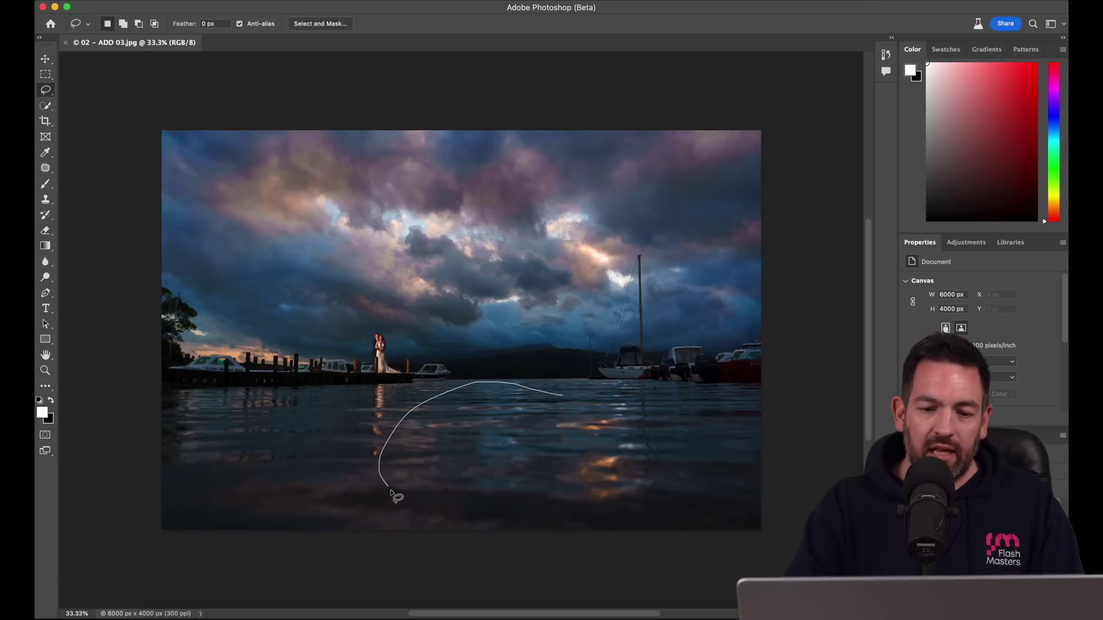
Step: Lasso a large oval of water in the foreground of ADD 03 and generate a fill with the prompt "add duck"
{"action": "mouse_move", "coordinate": [551, 532]}
{"action": "left_mouse_down"}
{"action": "mouse_move", "coordinate": [654, 486]}
{"action": "mouse_move", "coordinate": [639, 414]}
{"action": "mouse_move", "coordinate": [566, 399]}
{"action": "left_mouse_up"}
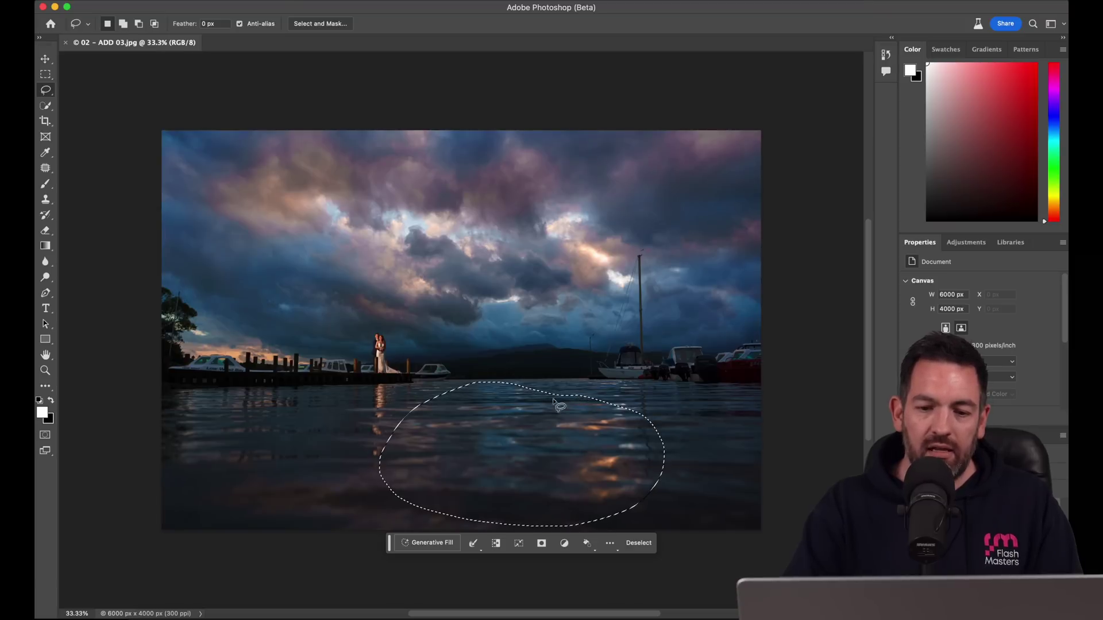
{"action": "left_click", "coordinate": [436, 540]}
{"action": "type", "text": "add duck"}
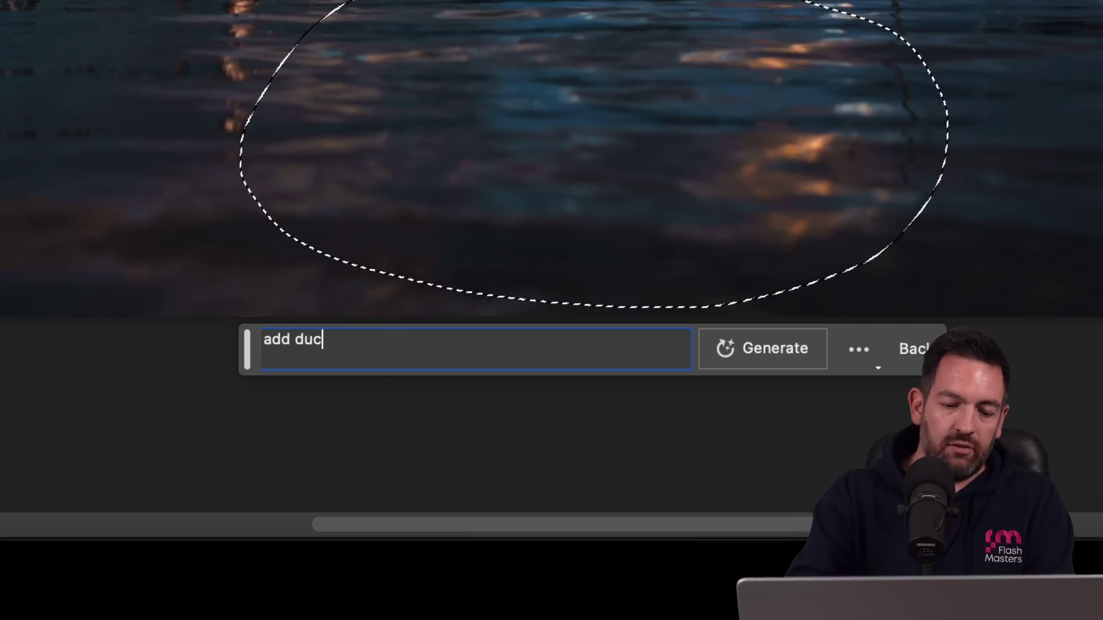
{"action": "left_click", "coordinate": [795, 345]}
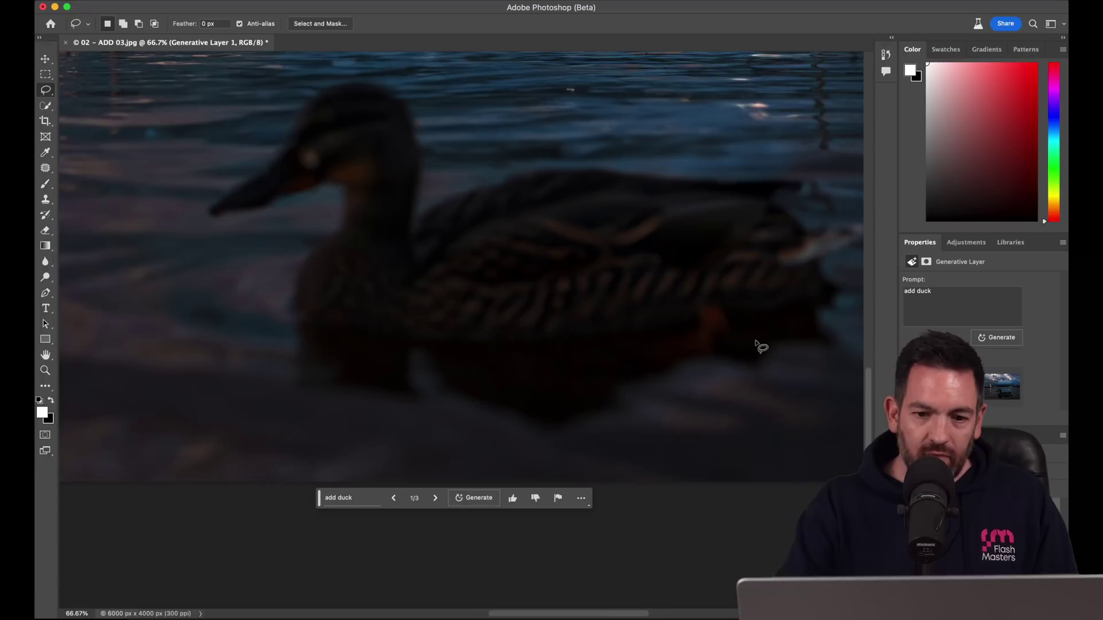
Step: Examine the generated duck at 66.7% zoom and compare its light and blur with the surrounding water and the couple on the jetty
{"action": "scroll", "coordinate": [756, 343], "scroll_direction": "up", "scroll_amount": 3}
{"action": "scroll", "coordinate": [755, 343], "scroll_direction": "left", "scroll_amount": 2}
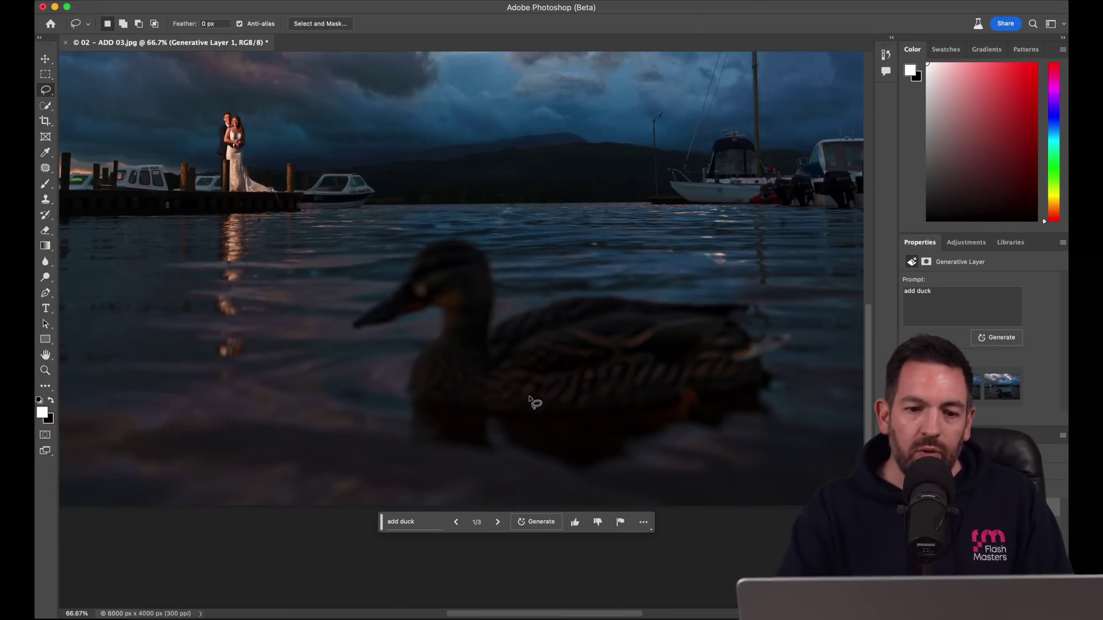
{"action": "scroll", "coordinate": [428, 382], "scroll_direction": "left", "scroll_amount": 5}
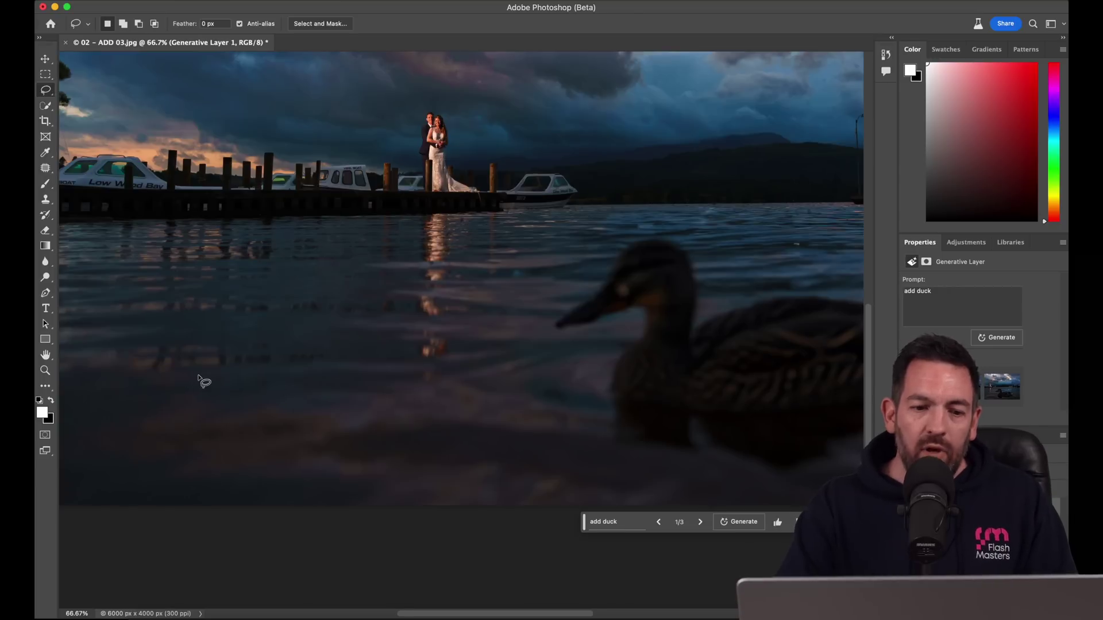
{"action": "scroll", "coordinate": [198, 381], "scroll_direction": "left", "scroll_amount": 6}
{"action": "scroll", "coordinate": [486, 336], "scroll_direction": "right", "scroll_amount": 12}
{"action": "scroll", "coordinate": [486, 336], "scroll_direction": "down", "scroll_amount": 5}
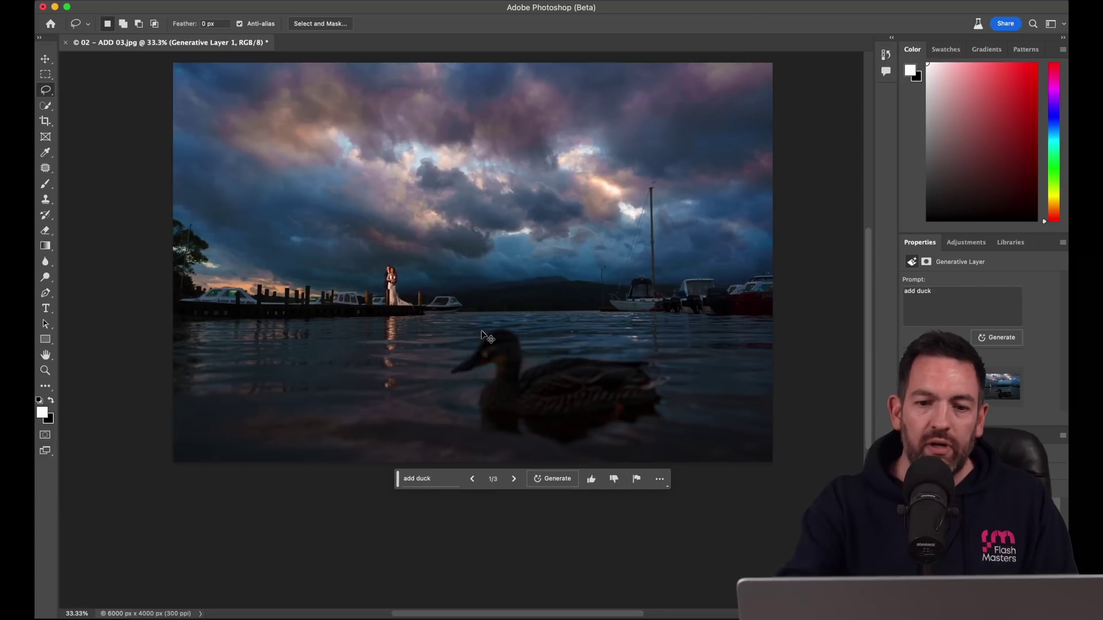
{"action": "scroll", "coordinate": [484, 335], "scroll_direction": "up", "scroll_amount": 2}
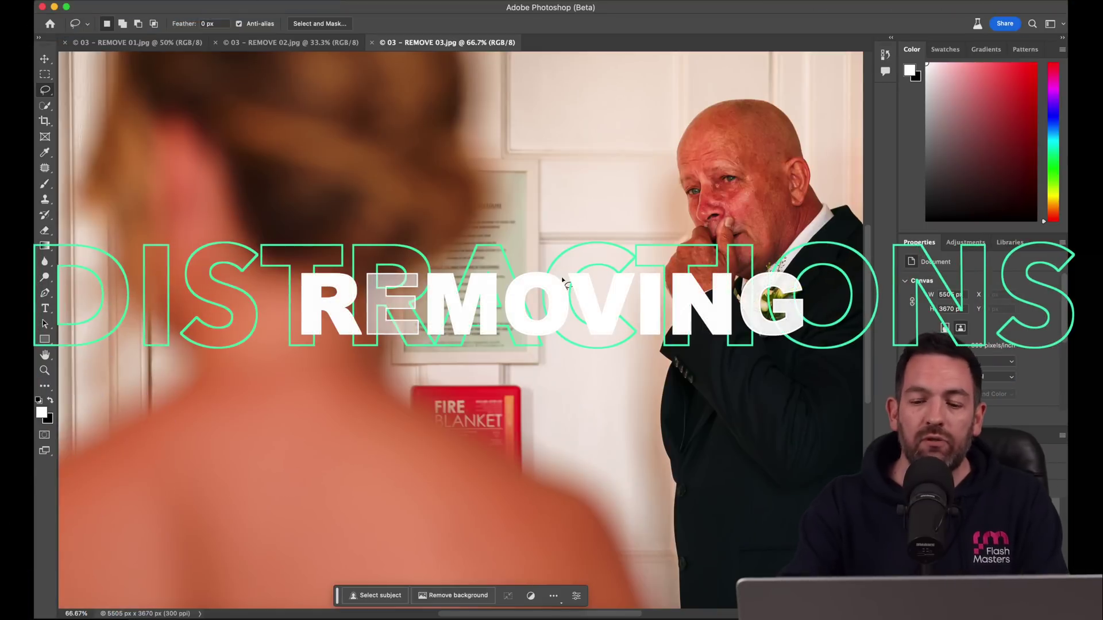
Step: Lasso the framed notice and fire blanket sign behind the bride in REMOVE 03 and generate a fill with an empty prompt
{"action": "scroll", "coordinate": [563, 284], "scroll_direction": "down", "scroll_amount": 2}
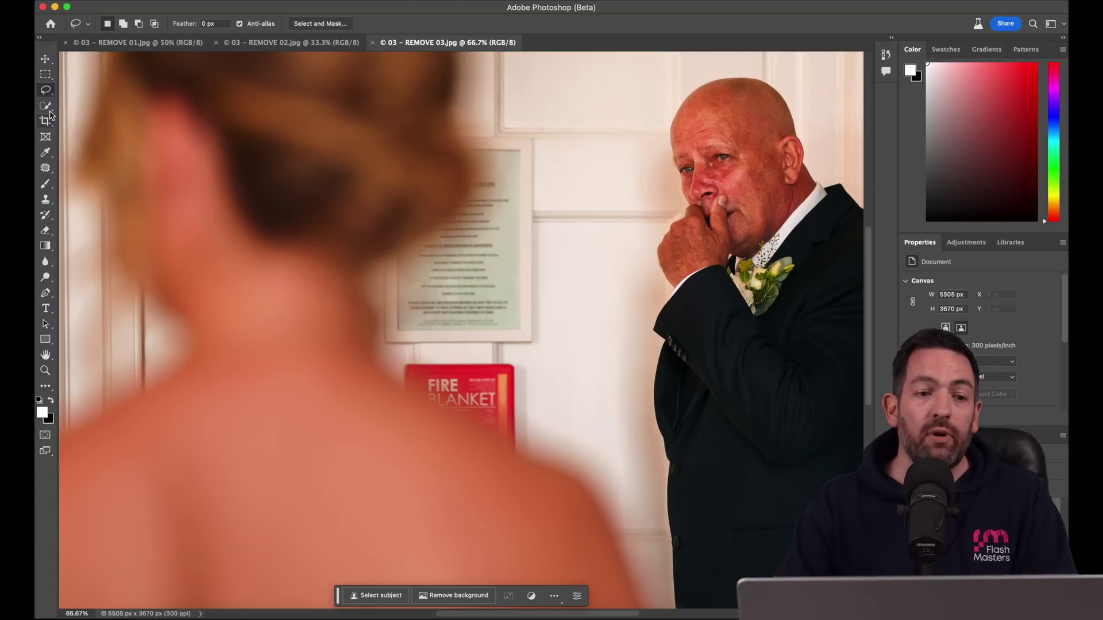
{"action": "left_click_drag", "start_coordinate": [531, 361], "coordinate": [493, 361]}
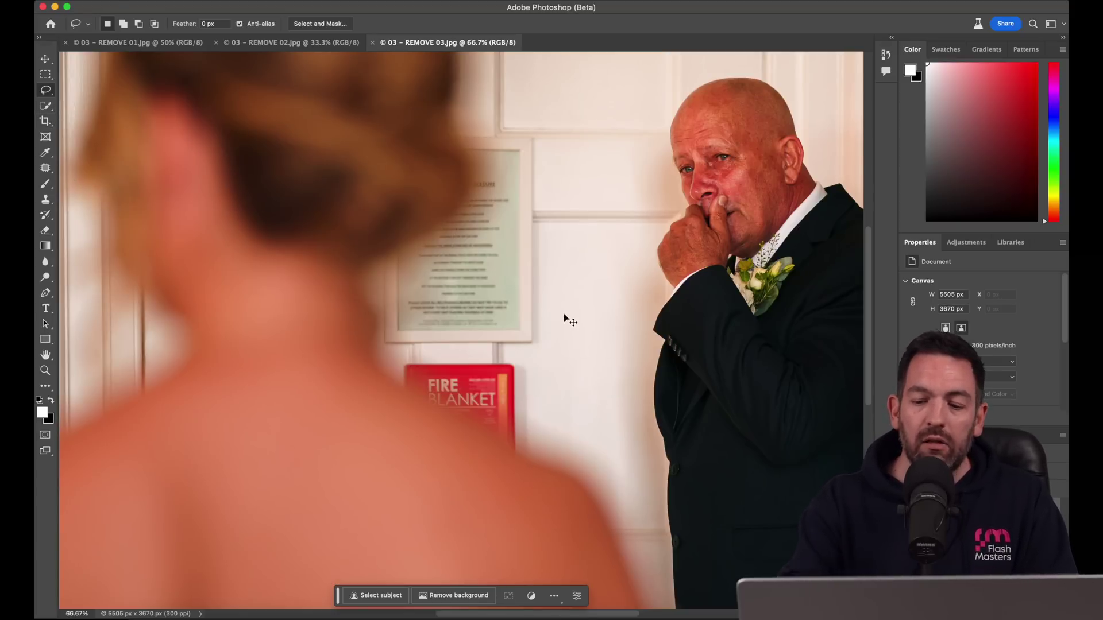
{"action": "key", "text": "super+minus"}
{"action": "key", "text": "super+minus"}
{"action": "key", "text": "super+plus"}
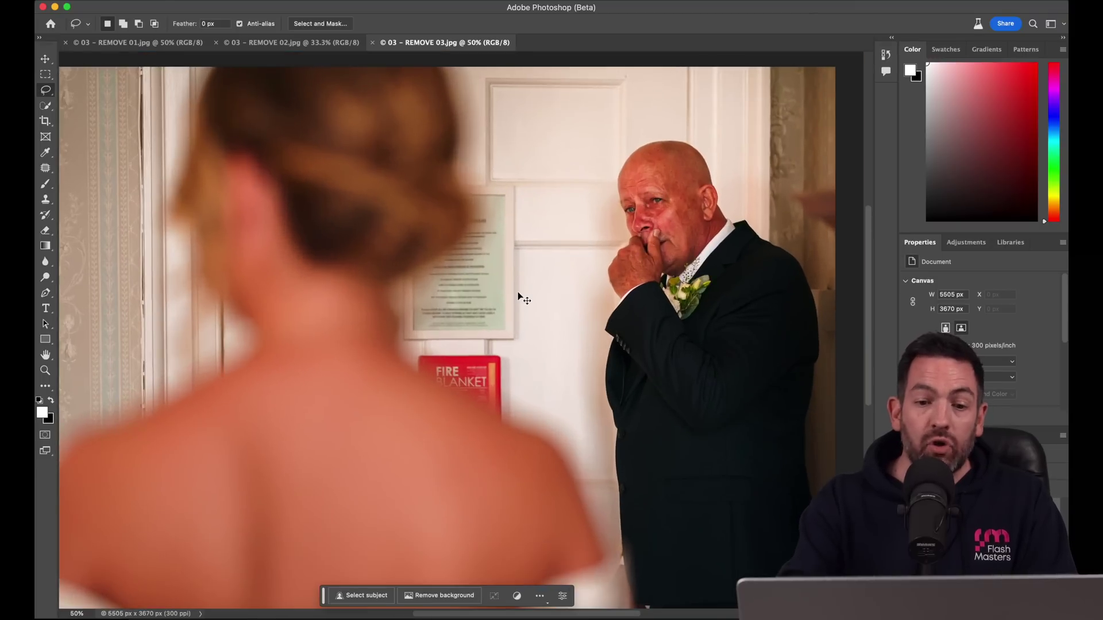
{"action": "key", "text": "super+plus"}
{"action": "left_click_drag", "start_coordinate": [542, 173], "coordinate": [540, 140]}
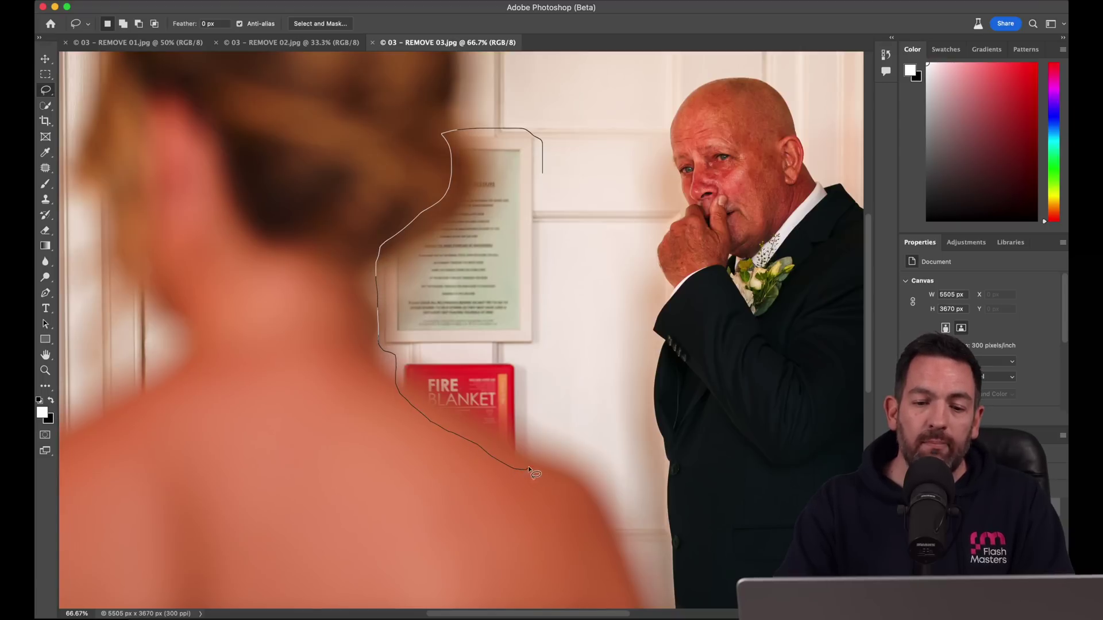
{"action": "left_click_drag", "start_coordinate": [544, 347], "coordinate": [546, 344]}
{"action": "left_click", "coordinate": [376, 486]}
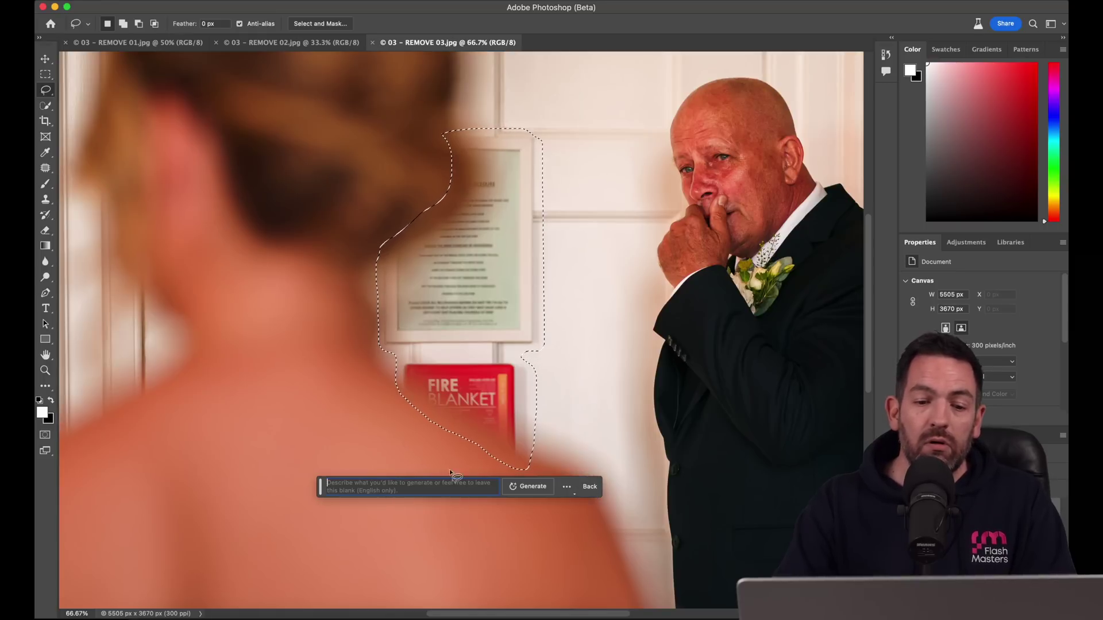
{"action": "left_click", "coordinate": [529, 487]}
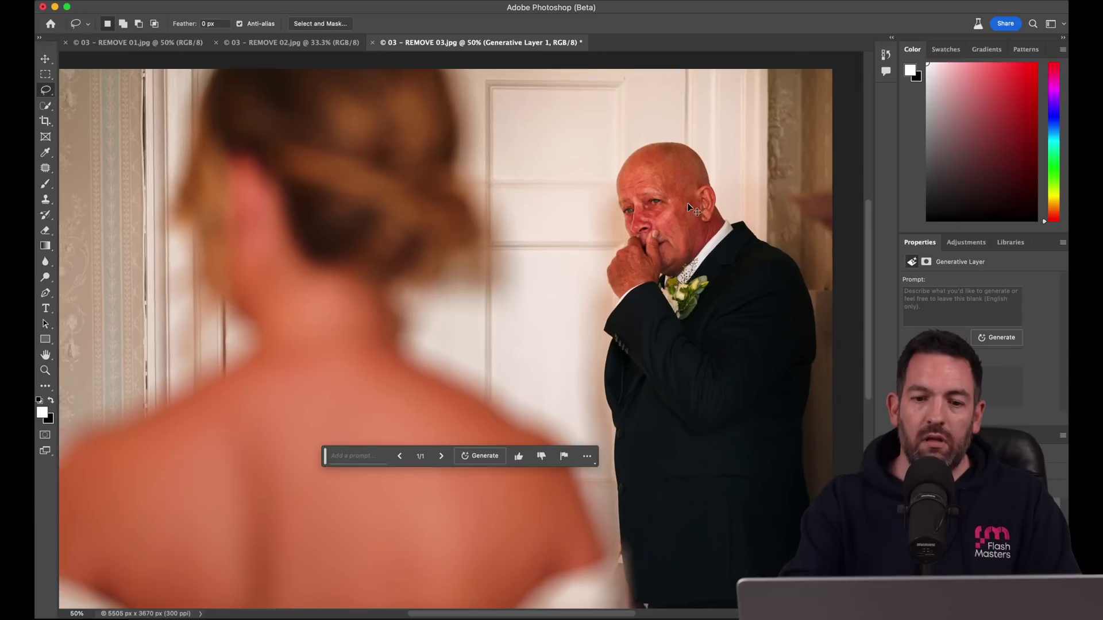
Step: Examine at up to 100% zoom how the filled door panels blend with the blurred edge of the bride's hair and shoulder
{"action": "key", "text": "super+minus"}
{"action": "key", "text": "super+equal"}
{"action": "key", "text": "super+plus"}
{"action": "key", "text": "super+plus"}
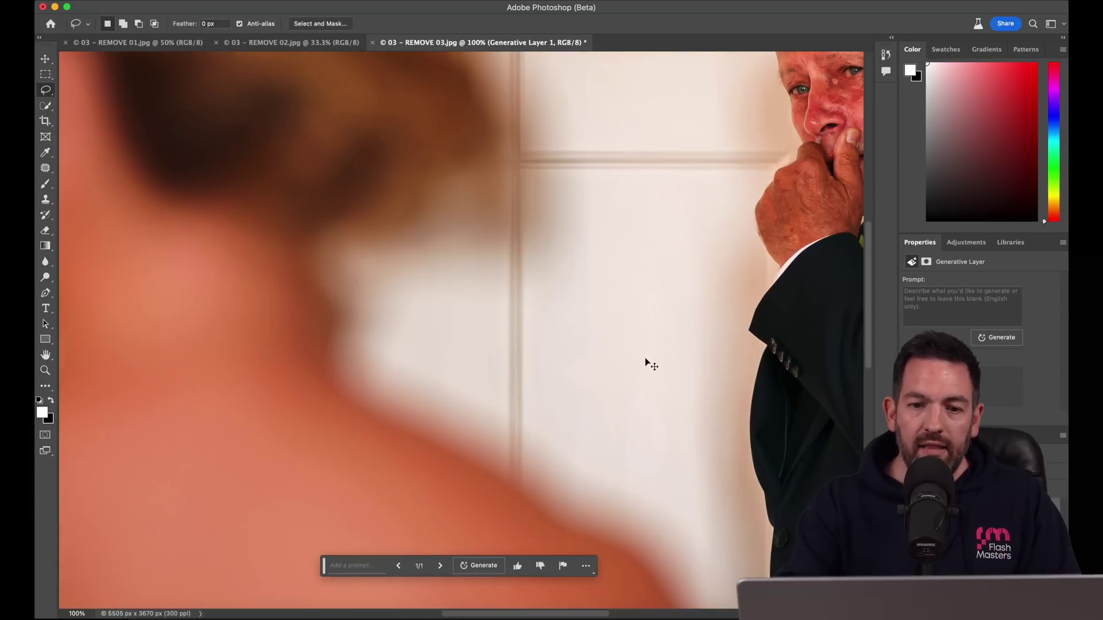
{"action": "key", "text": "super+minus"}
{"action": "key", "text": "super+minus"}
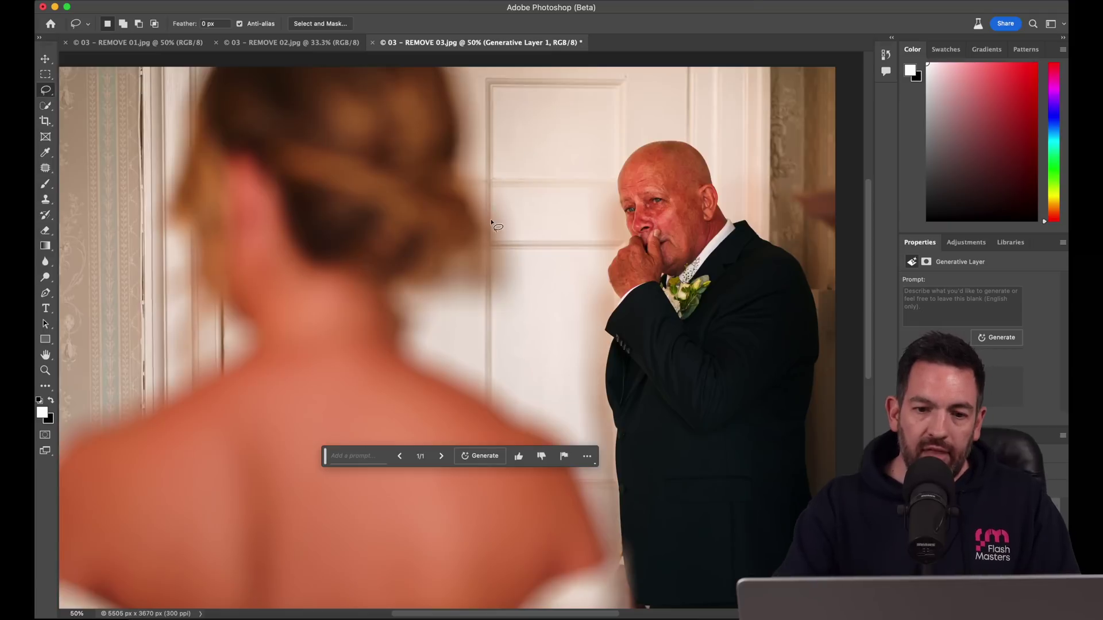
{"action": "key", "text": "super+plus"}
{"action": "key", "text": "super+plus"}
{"action": "scroll", "coordinate": [494, 230], "scroll_direction": "down", "scroll_amount": 1}
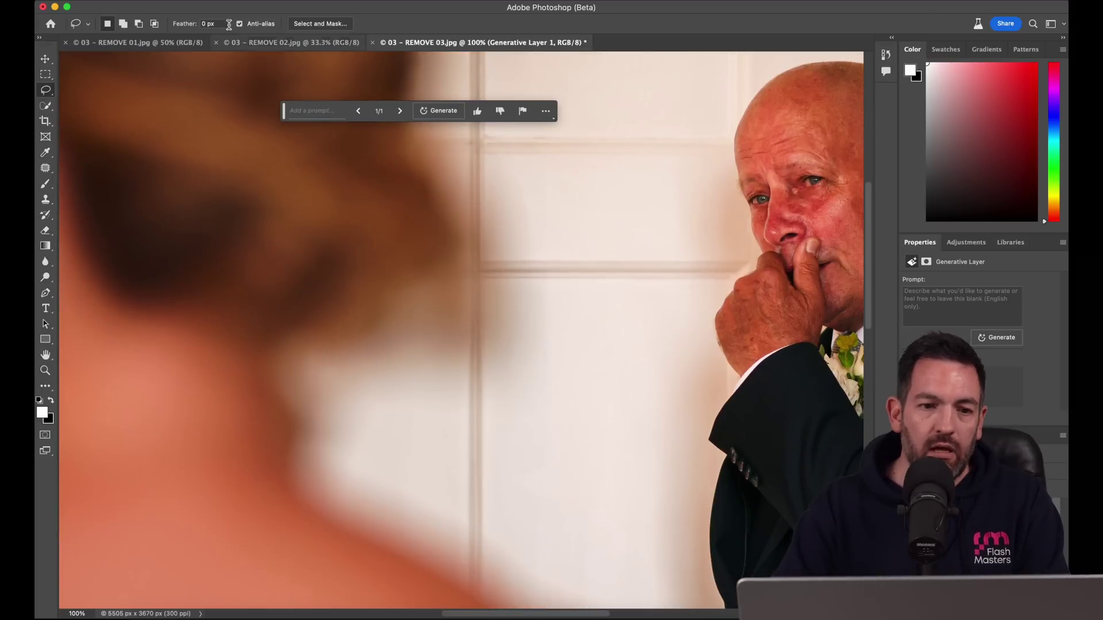
Step: Flatten the image and patch out the vertical moulding strip between the upper and lower door panels beside the bride's hair
{"action": "right_click", "coordinate": [267, 487]}
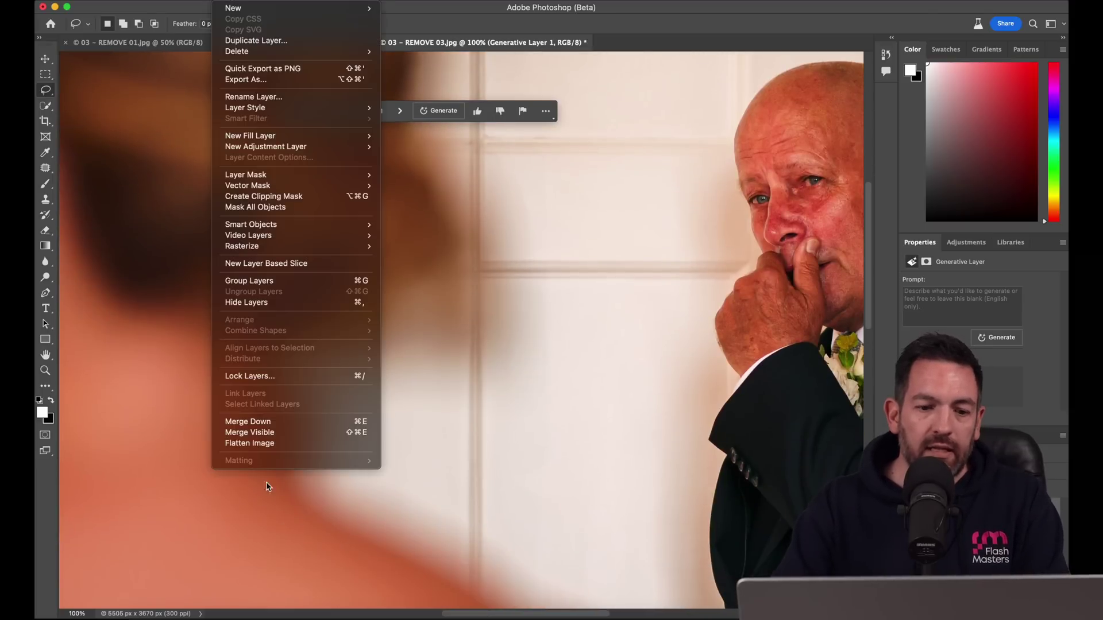
{"action": "left_click", "coordinate": [274, 443]}
{"action": "key", "text": "j"}
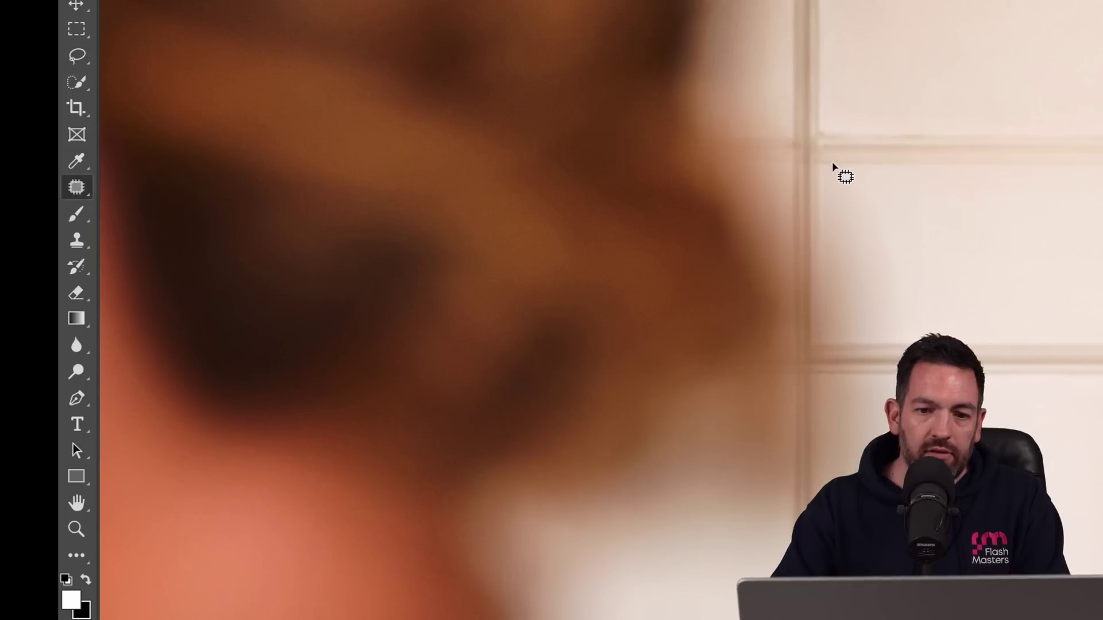
{"action": "mouse_move", "coordinate": [833, 168]}
{"action": "left_mouse_down"}
{"action": "mouse_move", "coordinate": [783, 174]}
{"action": "mouse_move", "coordinate": [781, 285]}
{"action": "mouse_move", "coordinate": [787, 340]}
{"action": "mouse_move", "coordinate": [849, 342]}
{"action": "left_mouse_up"}
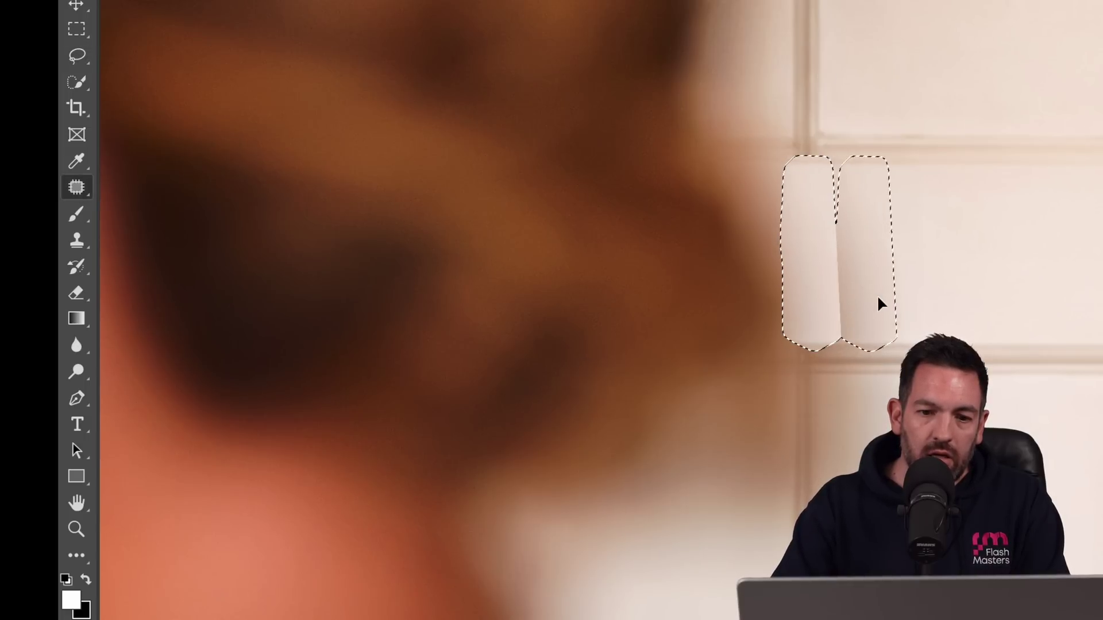
{"action": "left_click_drag", "start_coordinate": [886, 300], "coordinate": [888, 302]}
{"action": "key", "text": "ctrl+d"}
{"action": "scroll", "coordinate": [923, 307], "scroll_direction": "up", "scroll_amount": 3}
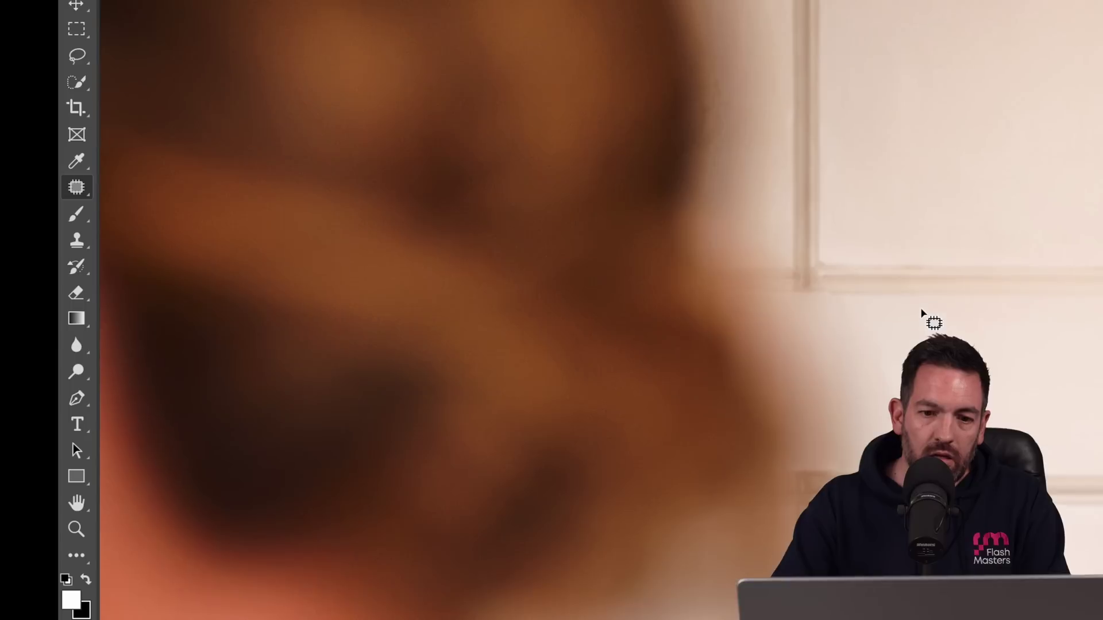
Step: Patch out the stray moulding lines beside the upper panel's lower corner and the lower panel's upper corner near the bride's hair
{"action": "mouse_move", "coordinate": [798, 264]}
{"action": "left_mouse_down"}
{"action": "mouse_move", "coordinate": [729, 258]}
{"action": "mouse_move", "coordinate": [746, 308]}
{"action": "mouse_move", "coordinate": [803, 282]}
{"action": "mouse_move", "coordinate": [761, 285]}
{"action": "mouse_move", "coordinate": [818, 328]}
{"action": "mouse_move", "coordinate": [776, 338]}
{"action": "left_mouse_up"}
{"action": "left_click", "coordinate": [768, 223]}
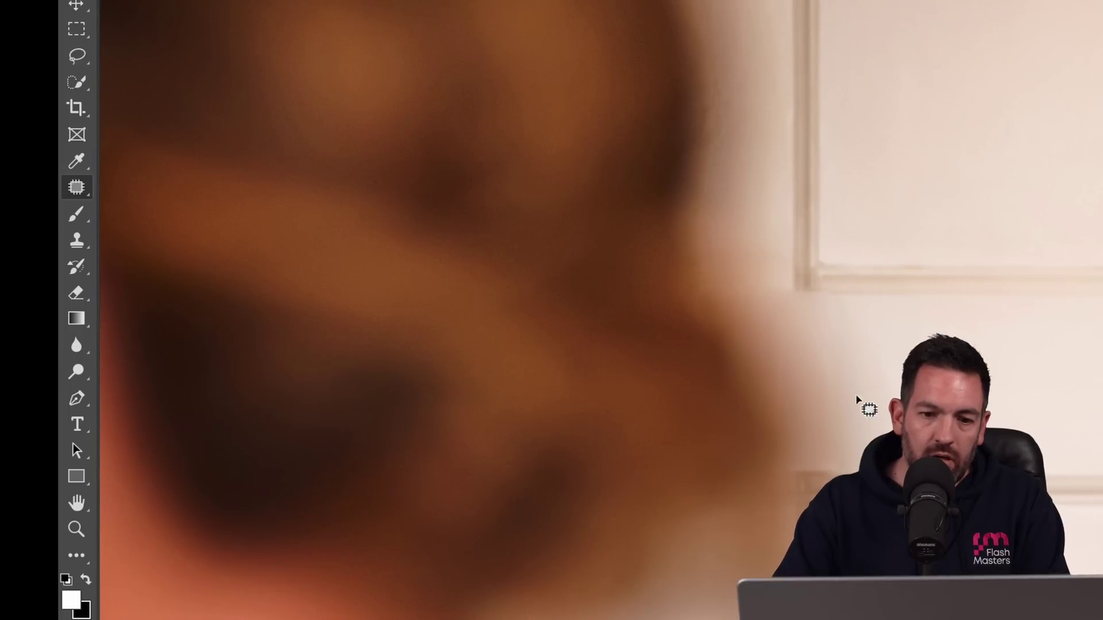
{"action": "scroll", "coordinate": [860, 413], "scroll_direction": "down", "scroll_amount": 2}
{"action": "mouse_move", "coordinate": [848, 350]}
{"action": "left_mouse_down"}
{"action": "mouse_move", "coordinate": [794, 349]}
{"action": "mouse_move", "coordinate": [787, 362]}
{"action": "mouse_move", "coordinate": [837, 369]}
{"action": "left_mouse_up"}
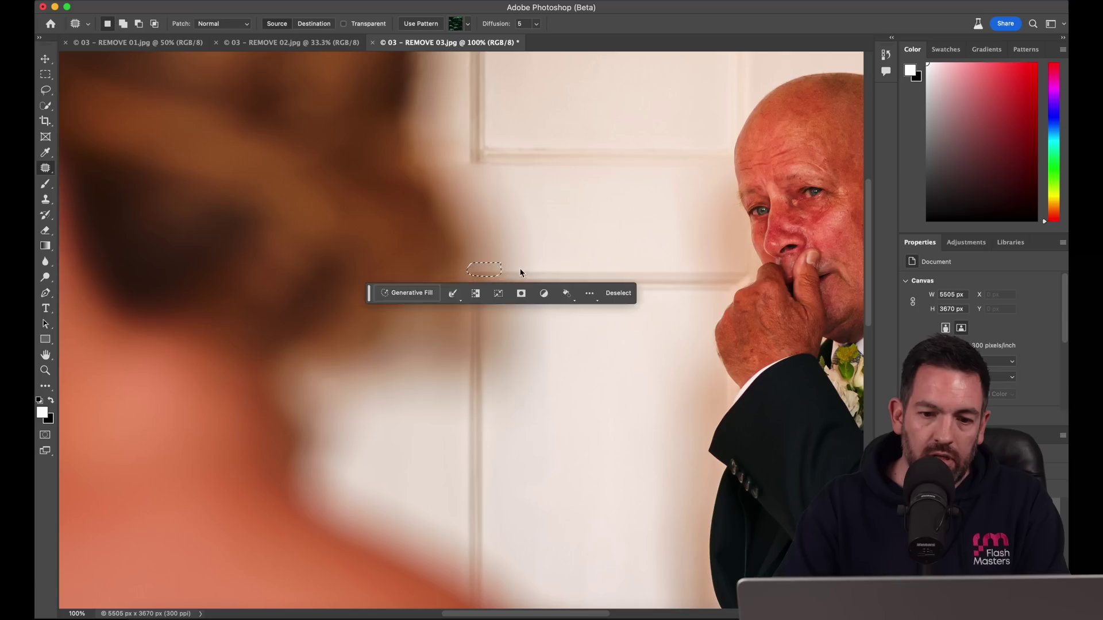
{"action": "key", "text": "super+d"}
{"action": "key", "text": "super+minus"}
{"action": "key", "text": "super+minus"}
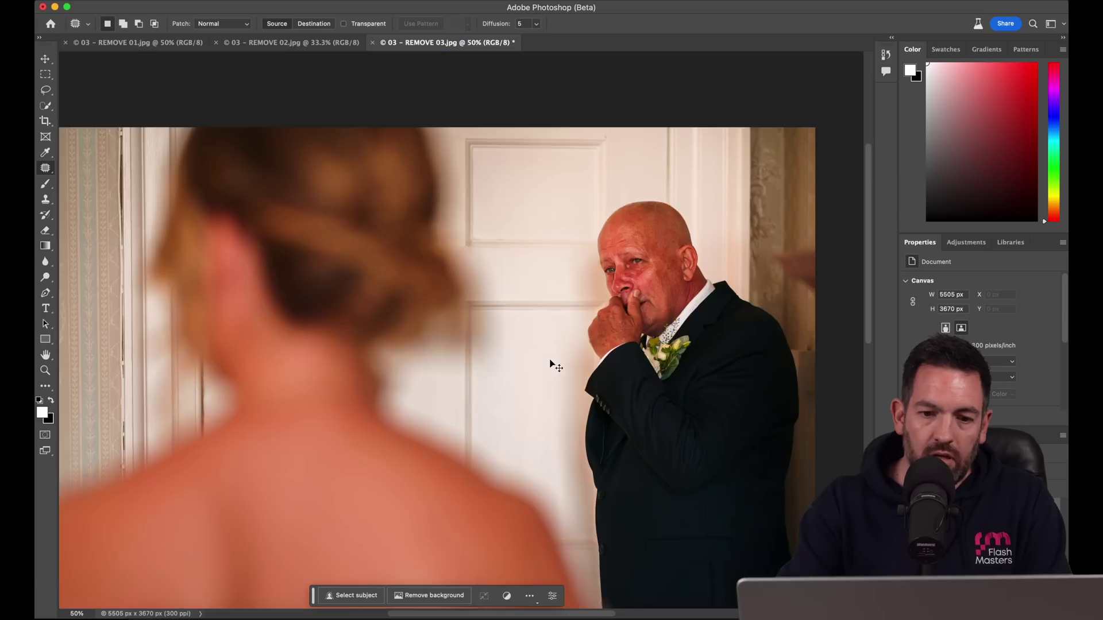
{"action": "key", "text": "super+minus"}
{"action": "key", "text": "super+plus"}
{"action": "scroll", "coordinate": [549, 361], "scroll_direction": "down", "scroll_amount": 2}
{"action": "scroll", "coordinate": [549, 361], "scroll_direction": "left", "scroll_amount": 1}
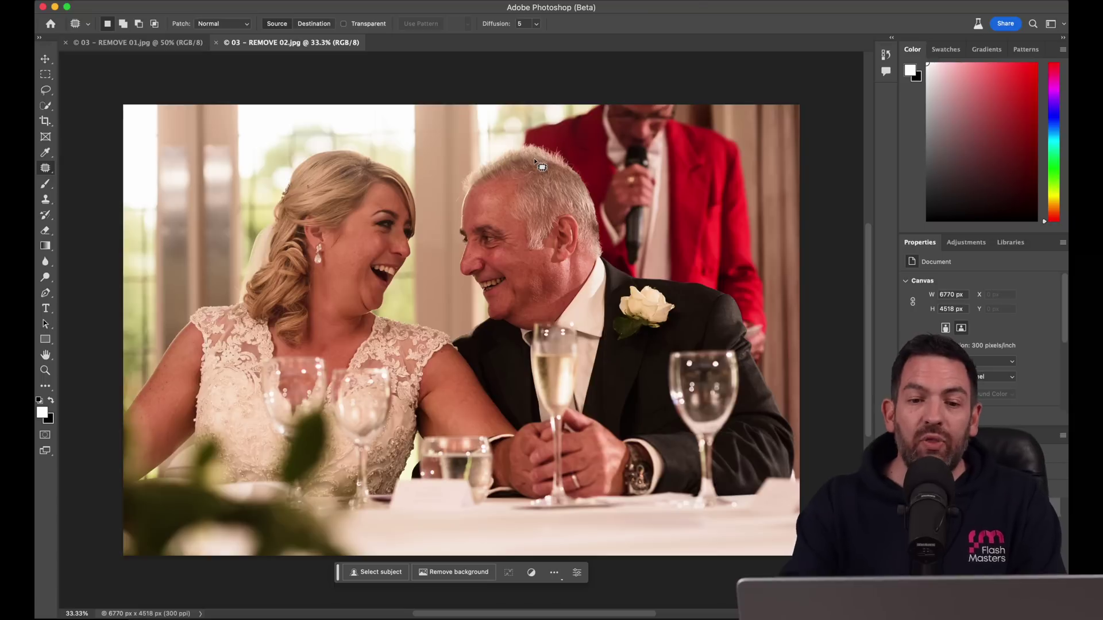
Step: Outline the man in the red jacket behind the seated couple in REMOVE 02 and generate a fill with an empty prompt
{"action": "scroll", "coordinate": [533, 157], "scroll_direction": "up", "scroll_amount": 2}
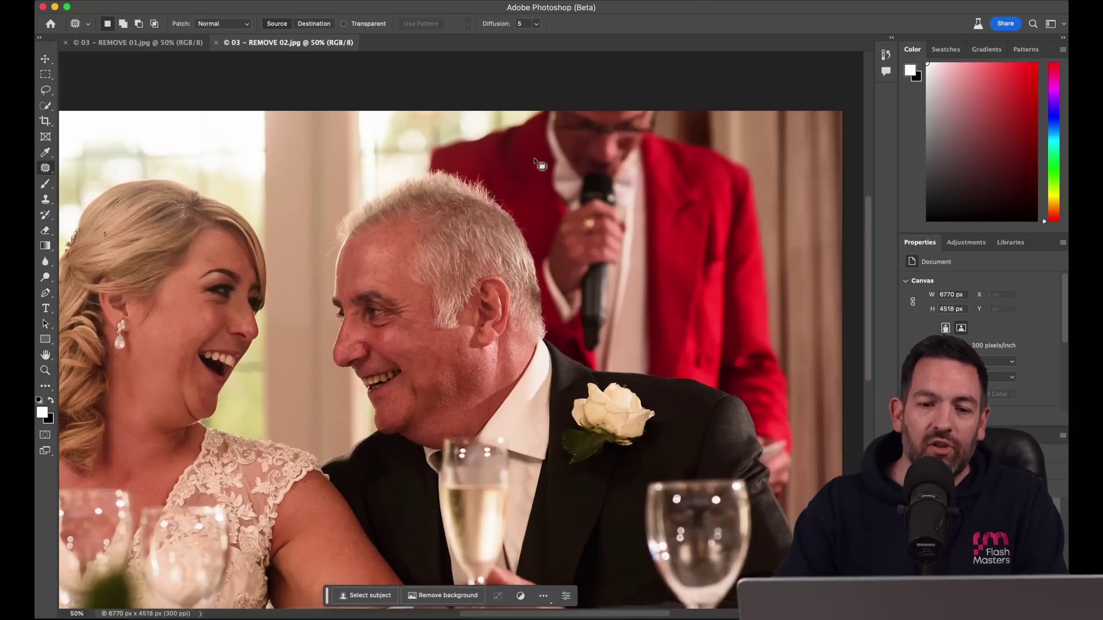
{"action": "mouse_move", "coordinate": [527, 104]}
{"action": "left_mouse_down"}
{"action": "mouse_move", "coordinate": [504, 123]}
{"action": "mouse_move", "coordinate": [477, 194]}
{"action": "left_mouse_up"}
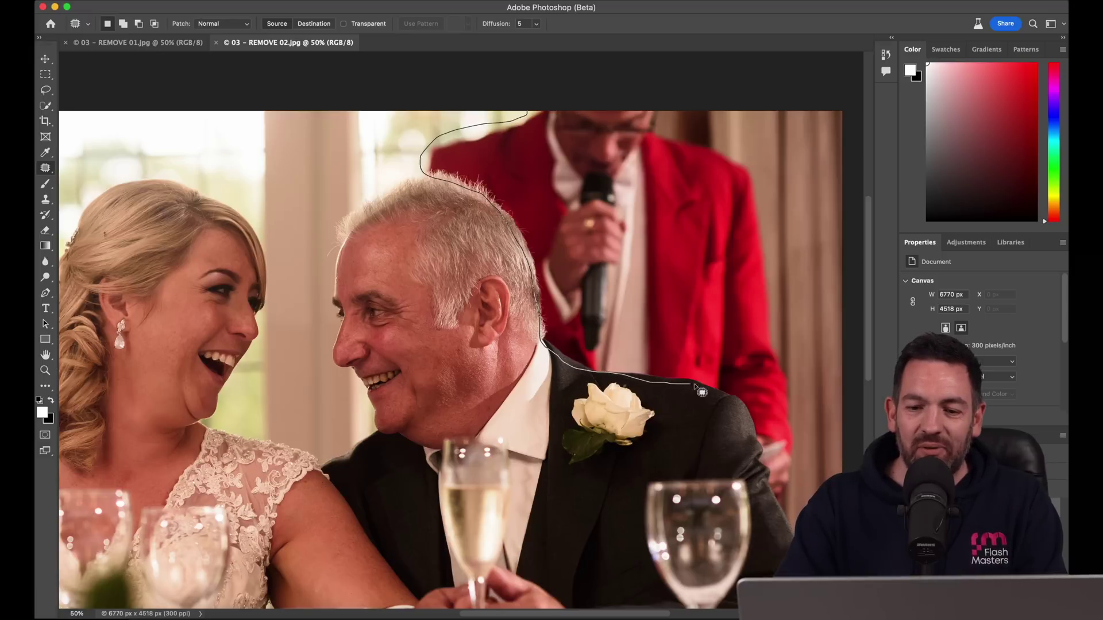
{"action": "mouse_move", "coordinate": [712, 394]}
{"action": "left_mouse_down"}
{"action": "mouse_move", "coordinate": [778, 497]}
{"action": "mouse_move", "coordinate": [792, 482]}
{"action": "left_mouse_up"}
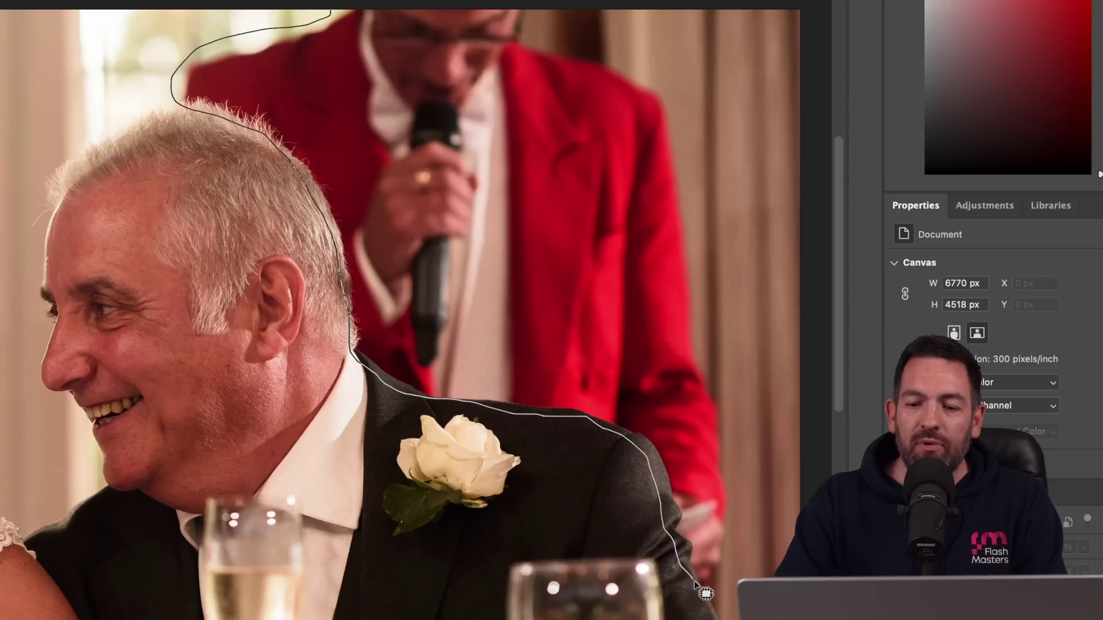
{"action": "left_click_drag", "start_coordinate": [702, 268], "coordinate": [682, 168]}
{"action": "mouse_move", "coordinate": [666, 80]}
{"action": "left_mouse_down"}
{"action": "mouse_move", "coordinate": [558, 36]}
{"action": "mouse_move", "coordinate": [546, 5]}
{"action": "left_mouse_up"}
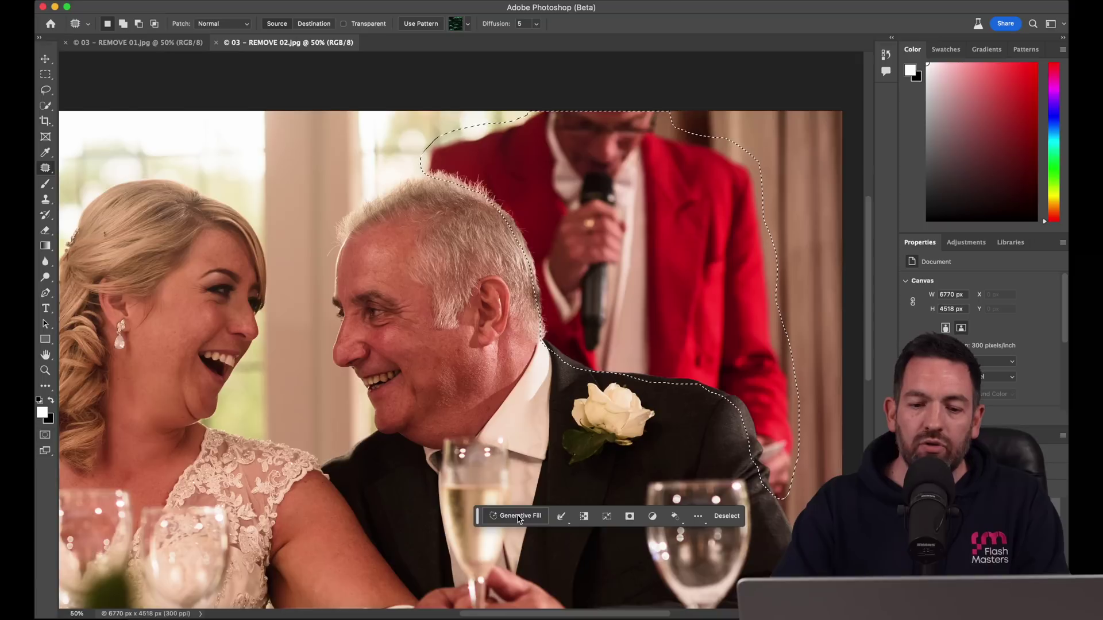
{"action": "left_click", "coordinate": [518, 517]}
{"action": "left_click", "coordinate": [676, 520]}
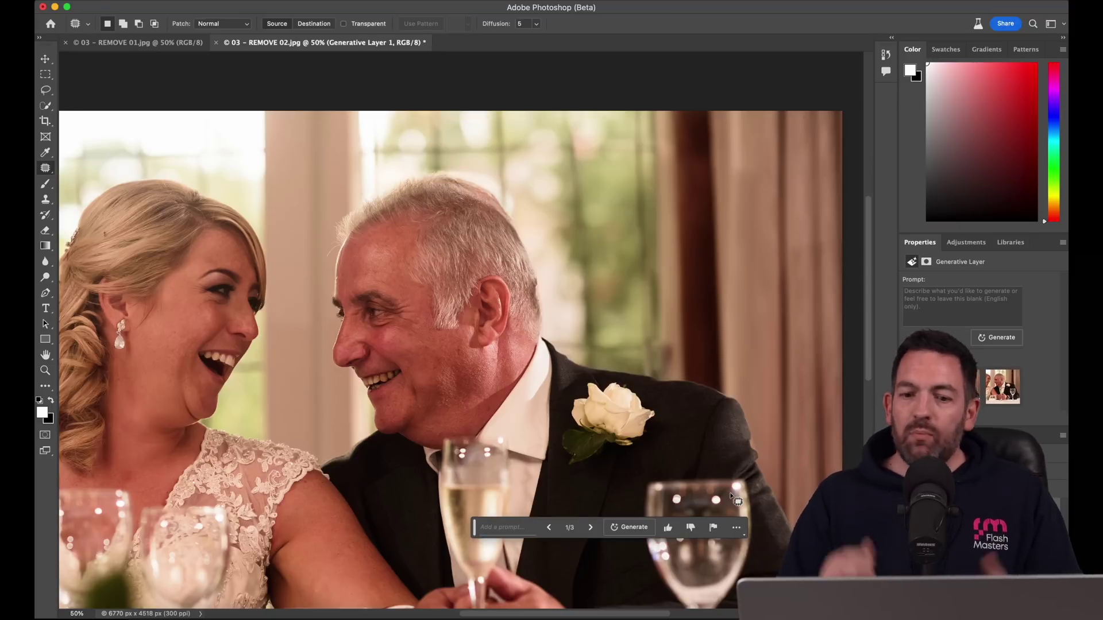
Step: Switch the background fill in REMOVE 02 to its second variation and view the whole photo
{"action": "key", "text": "super+minus"}
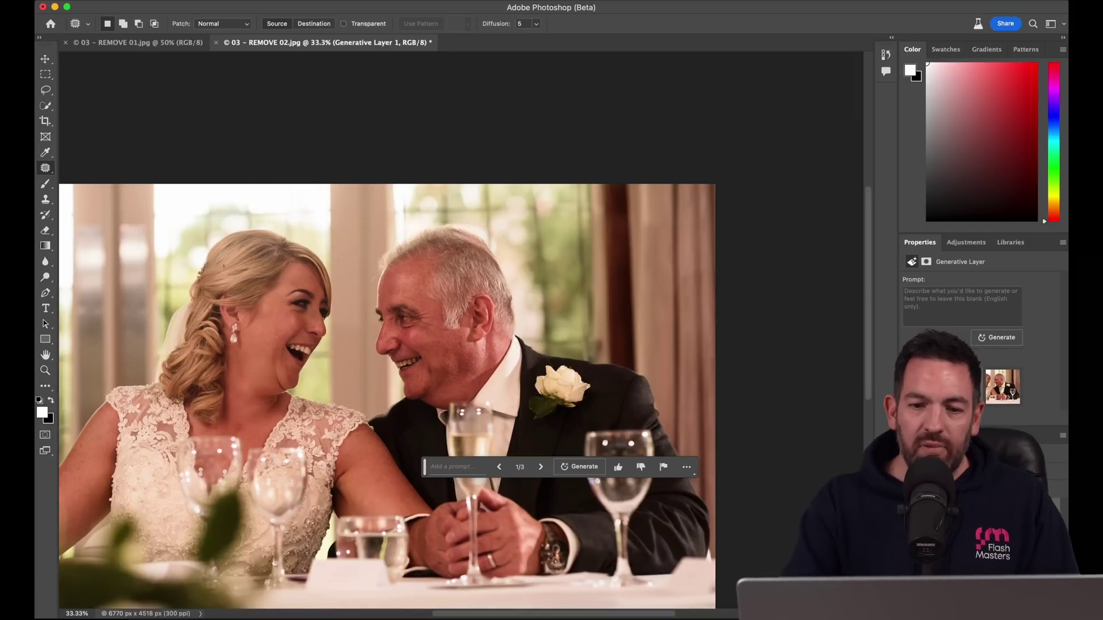
{"action": "left_click", "coordinate": [540, 467]}
{"action": "key", "text": "super+minus"}
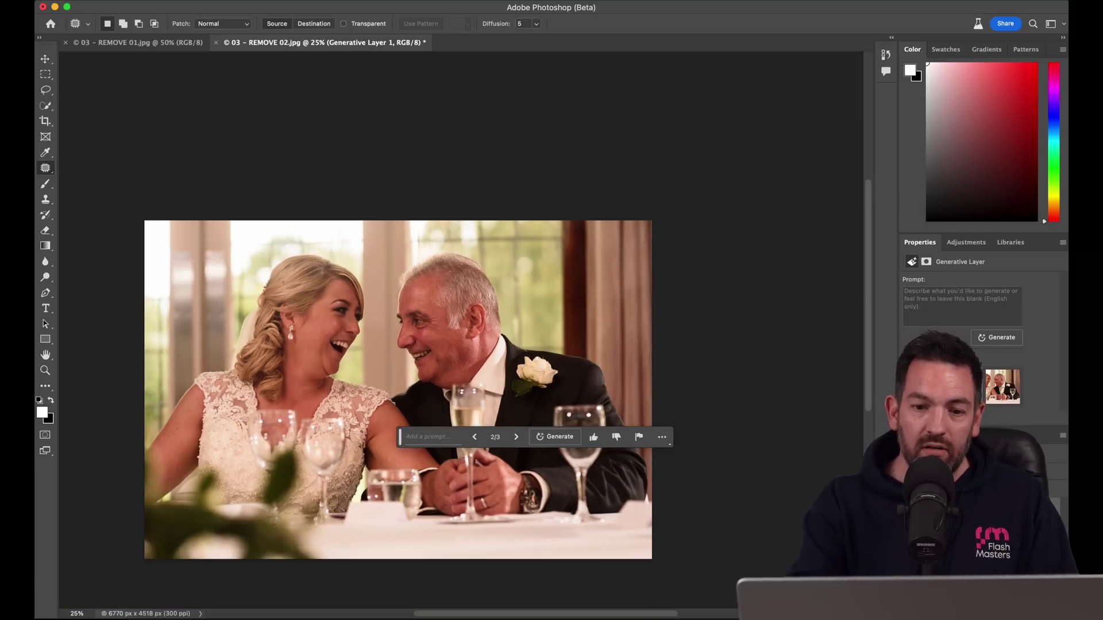
Step: Inspect the generated background along the man's jacket shoulder in REMOVE 02 at close range
{"action": "key", "text": "super+1"}
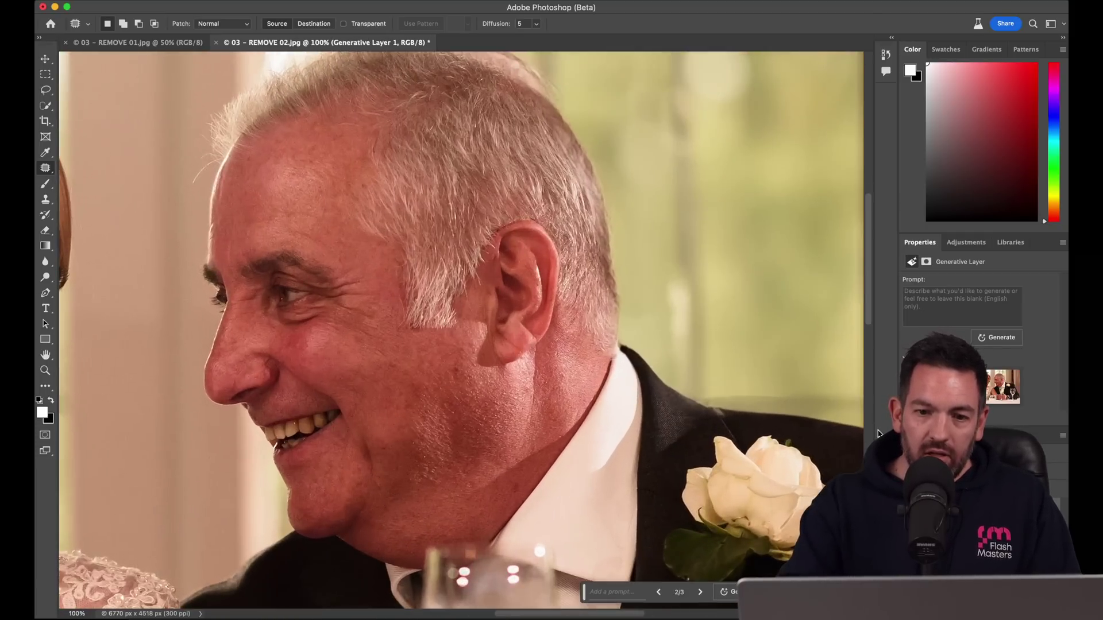
{"action": "key", "text": "super+plus"}
{"action": "scroll", "coordinate": [711, 327], "scroll_direction": "right", "scroll_amount": 15}
{"action": "scroll", "coordinate": [712, 328], "scroll_direction": "down", "scroll_amount": 5}
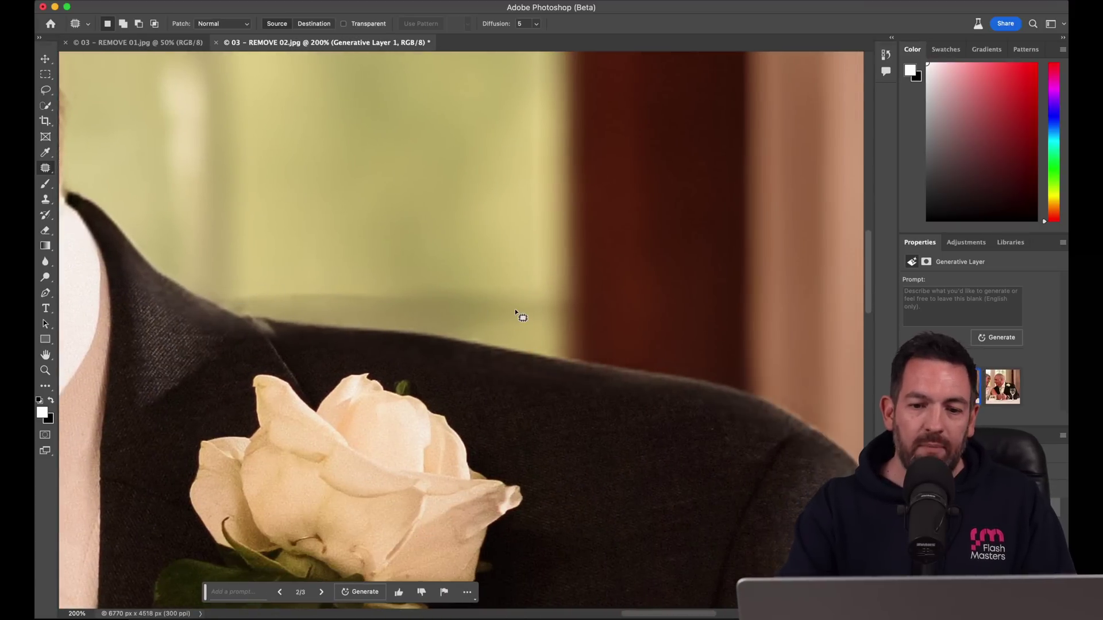
{"action": "key", "text": "super+minus"}
{"action": "key", "text": "super+minus"}
{"action": "key", "text": "super+minus"}
{"action": "key", "text": "super+minus"}
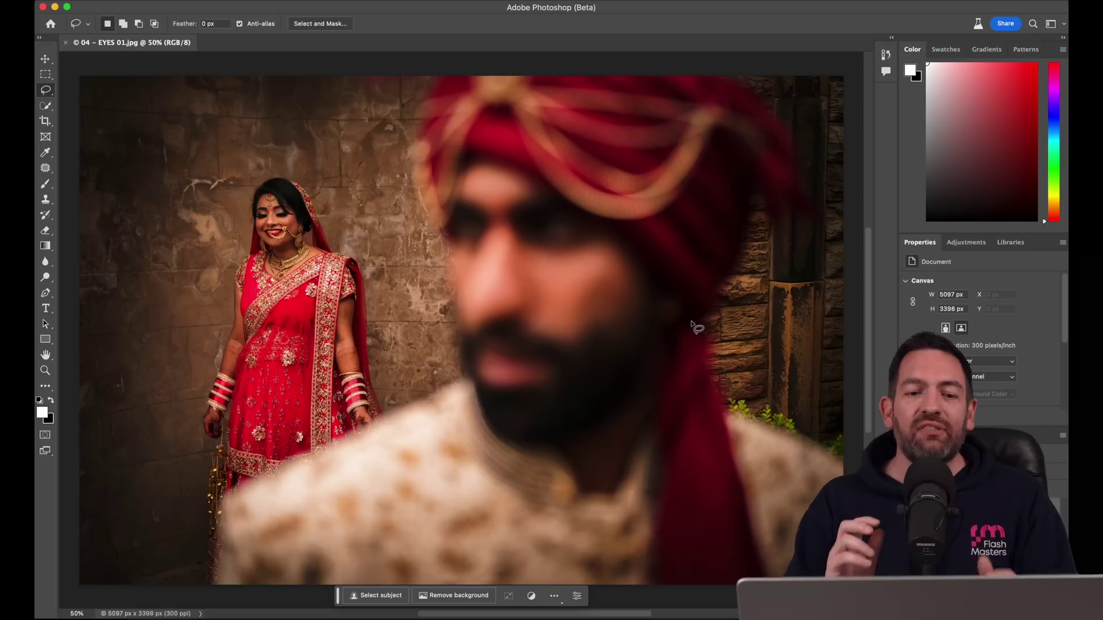
Step: Outline both of the bride's closed eyes and the bridge of her nose with one freehand selection in EYES 01
{"action": "key", "text": "super+plus"}
{"action": "key", "text": "super+plus"}
{"action": "key", "text": "super+plus"}
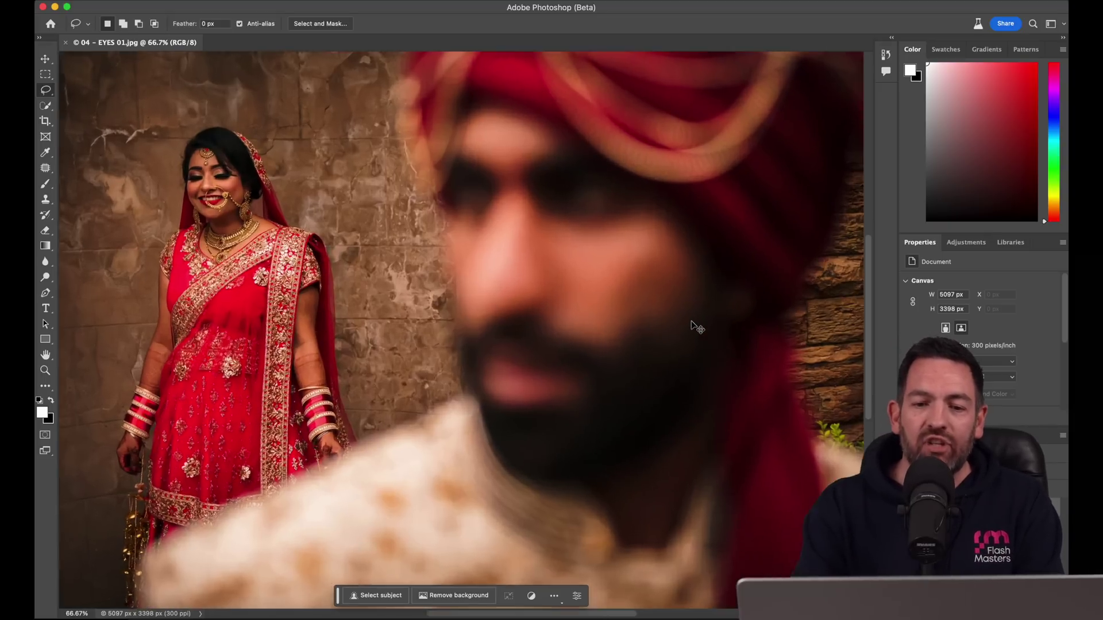
{"action": "scroll", "coordinate": [695, 328], "scroll_direction": "left", "scroll_amount": 10}
{"action": "scroll", "coordinate": [695, 328], "scroll_direction": "up", "scroll_amount": 5}
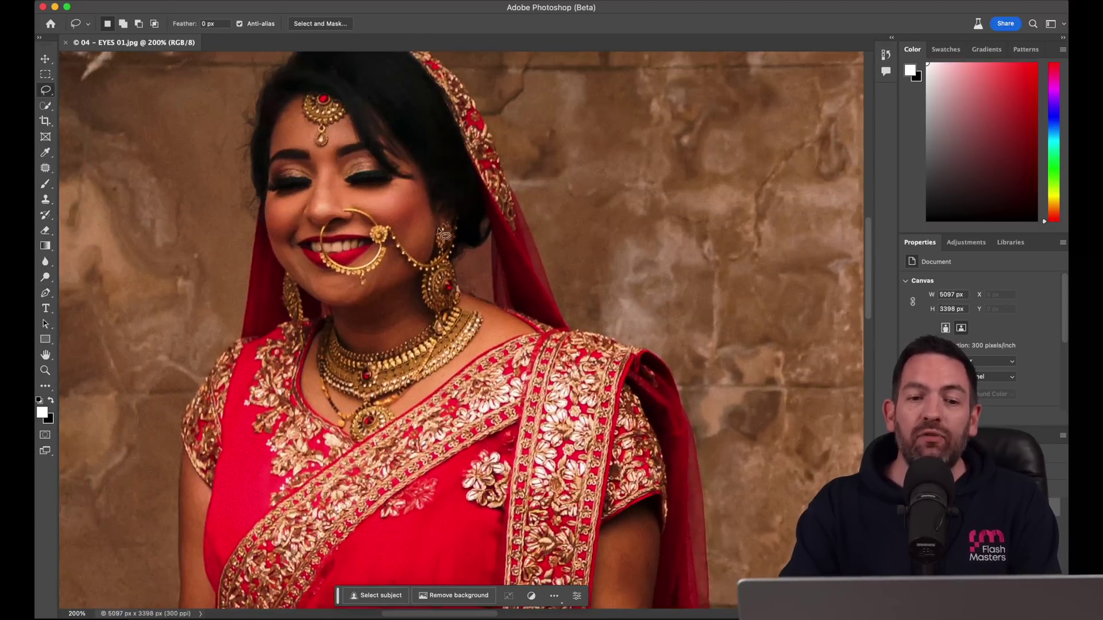
{"action": "key", "text": "super+plus"}
{"action": "scroll", "coordinate": [426, 225], "scroll_direction": "up", "scroll_amount": 5}
{"action": "scroll", "coordinate": [426, 224], "scroll_direction": "left", "scroll_amount": 3}
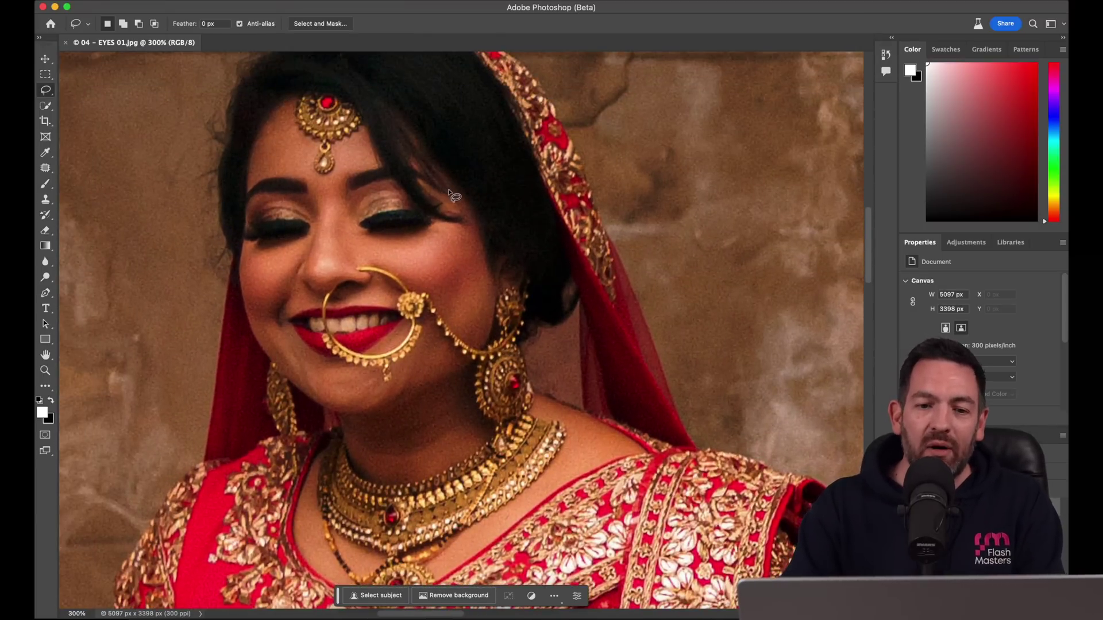
{"action": "left_click_drag", "start_coordinate": [455, 193], "coordinate": [441, 188]}
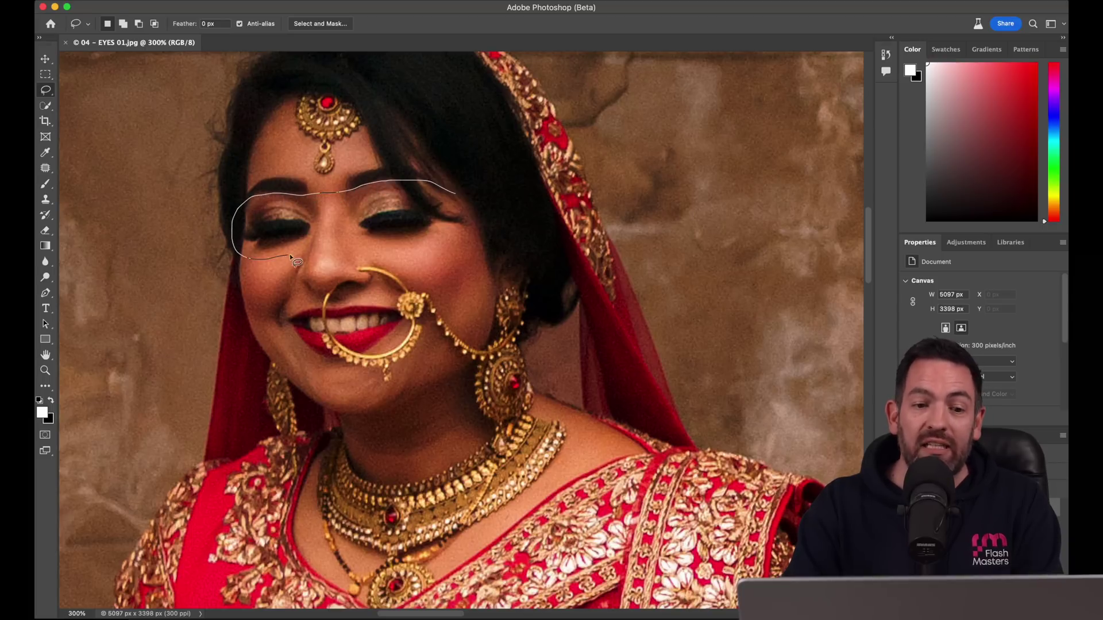
{"action": "left_click_drag", "start_coordinate": [439, 239], "coordinate": [456, 212]}
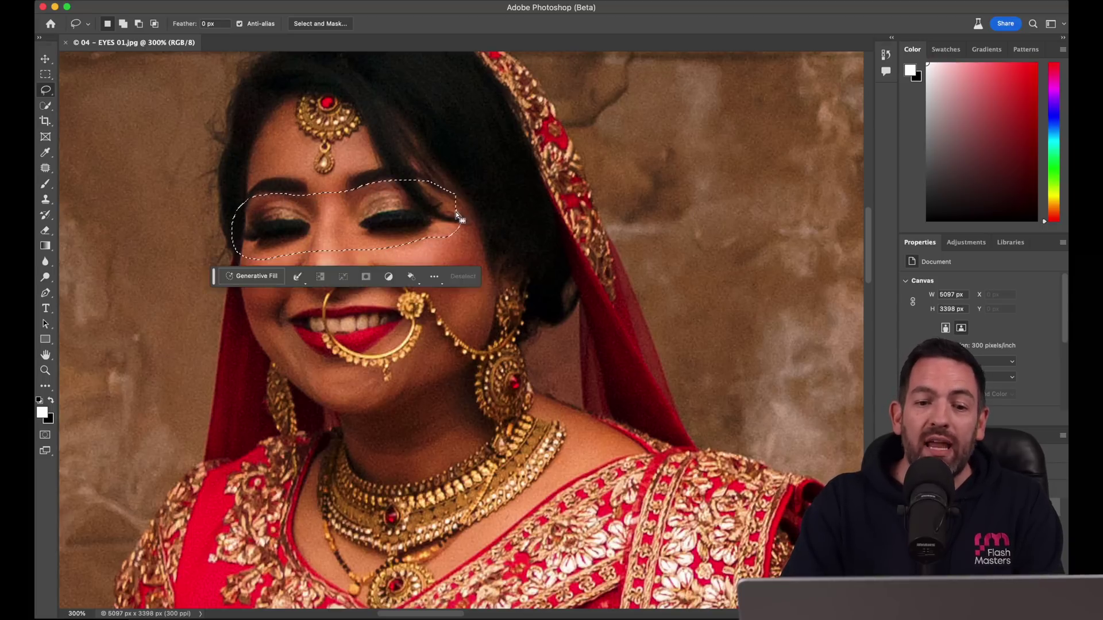
Step: Generate a fill in the eye selection with the prompt "open eyes"
{"action": "left_click", "coordinate": [270, 279]}
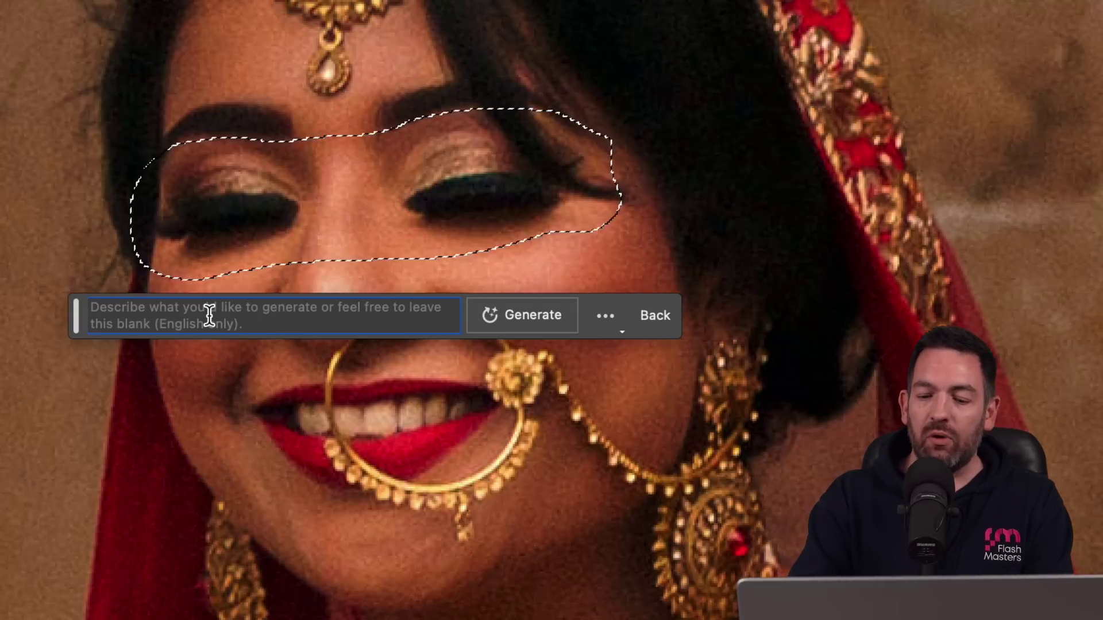
{"action": "type", "text": "open eyes"}
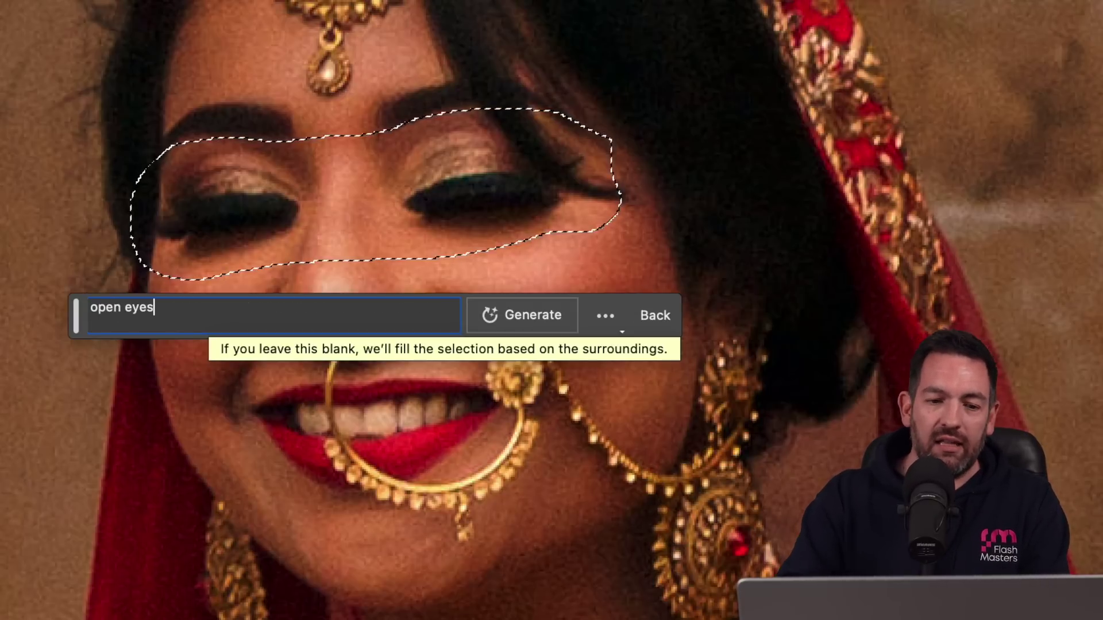
{"action": "left_click", "coordinate": [532, 314]}
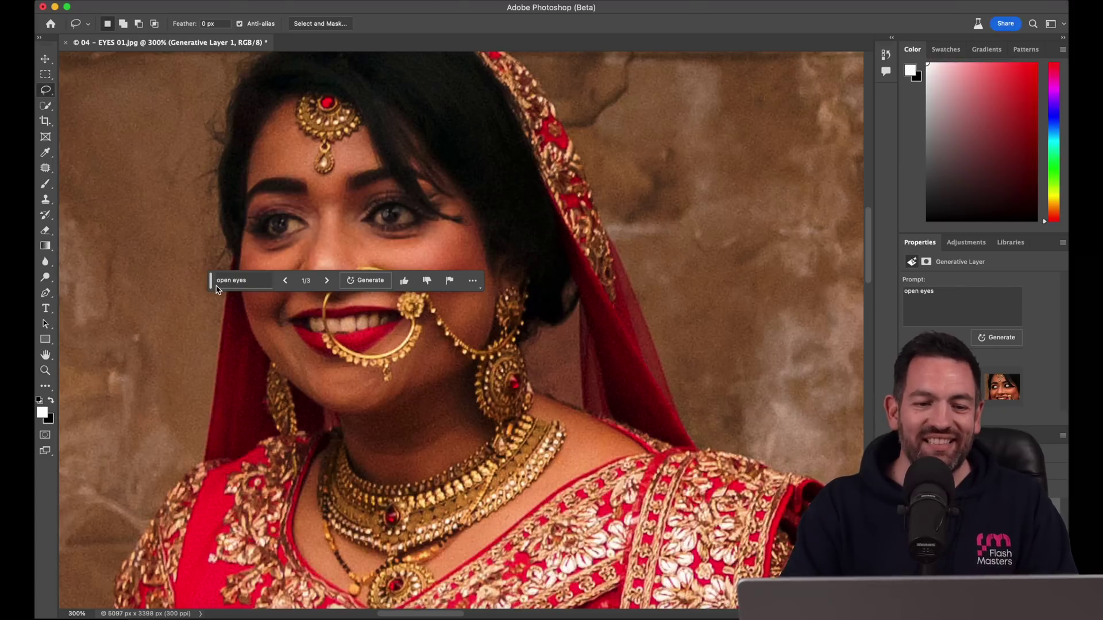
Step: Clear the floating prompt bar from the bride's face and compare the second and third open-eyes variations
{"action": "left_click_drag", "start_coordinate": [211, 285], "coordinate": [191, 484]}
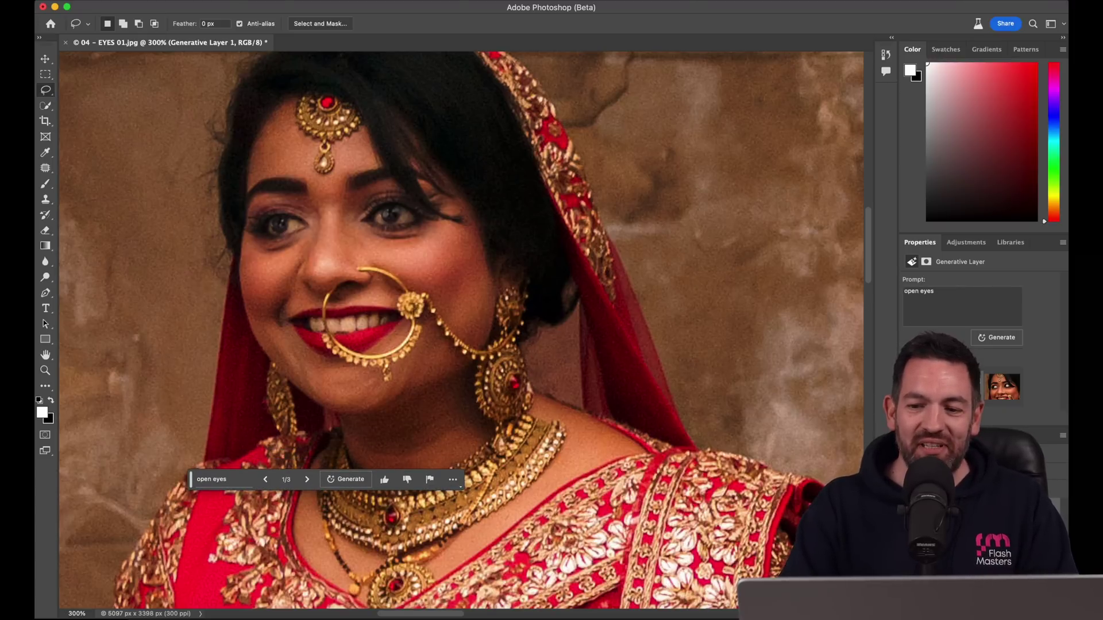
{"action": "left_click", "coordinate": [962, 387]}
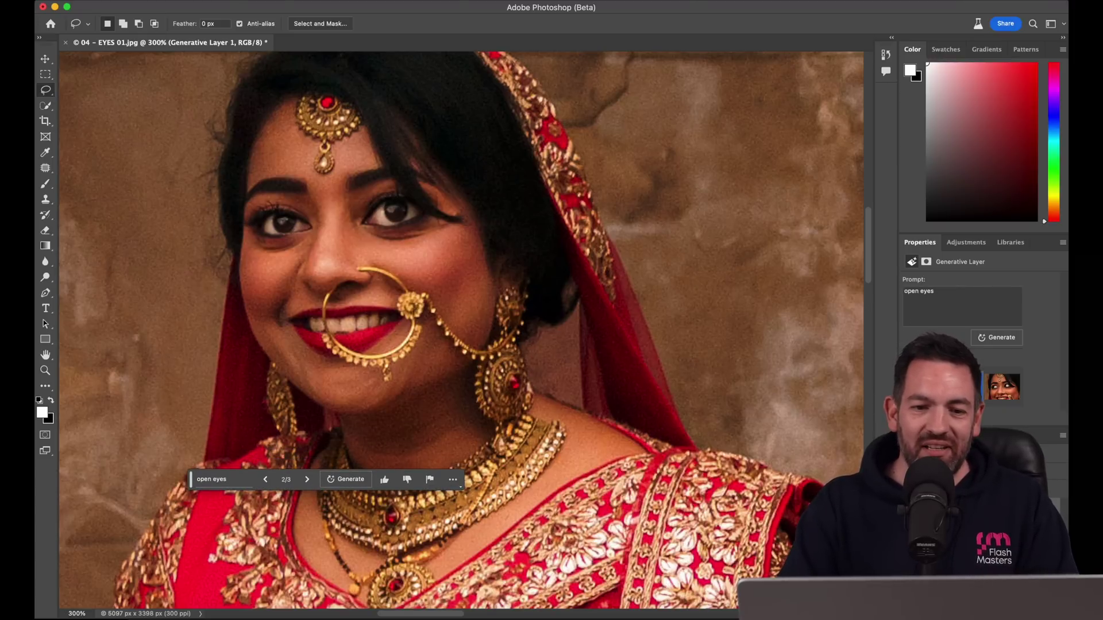
{"action": "left_click", "coordinate": [1000, 395]}
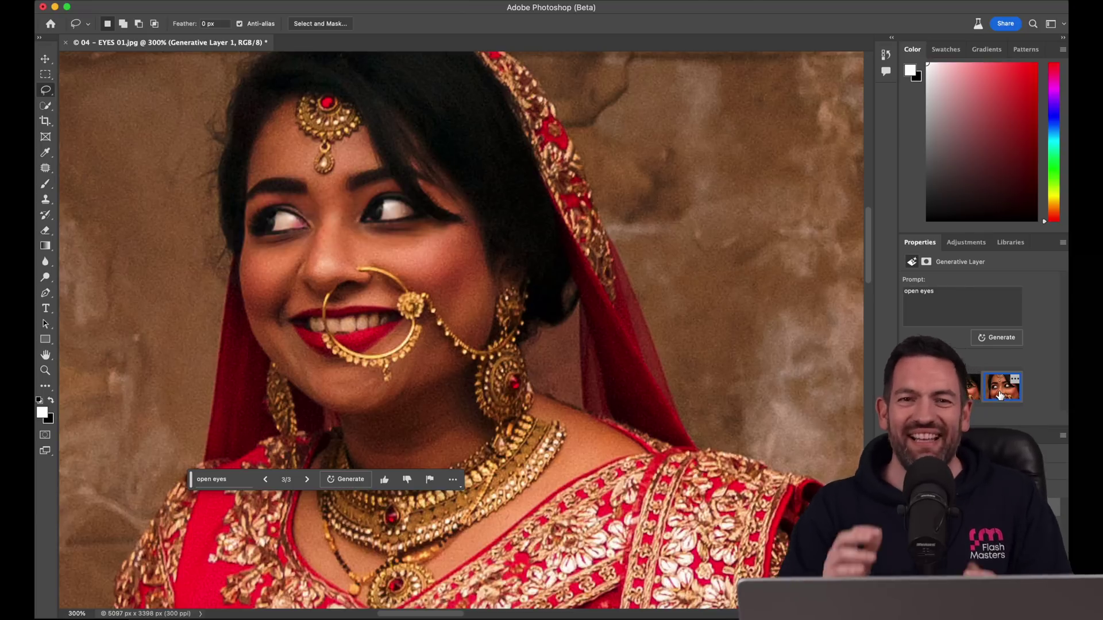
Step: Generate another set of "open eyes" variations, compare the first two and keep the first one
{"action": "left_click", "coordinate": [997, 337]}
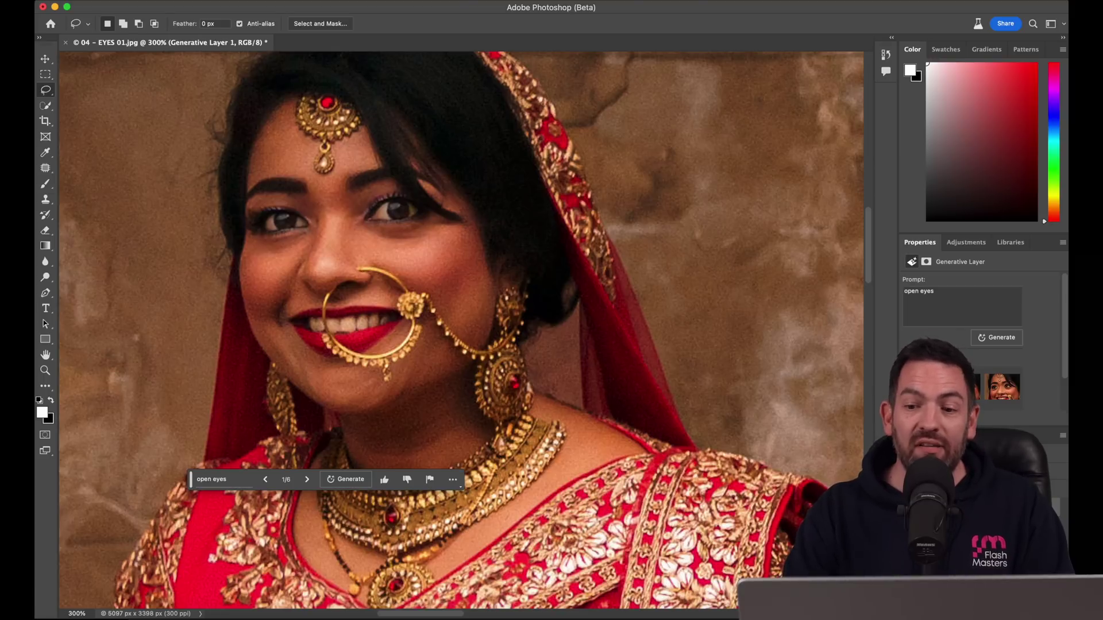
{"action": "left_click", "coordinate": [976, 400]}
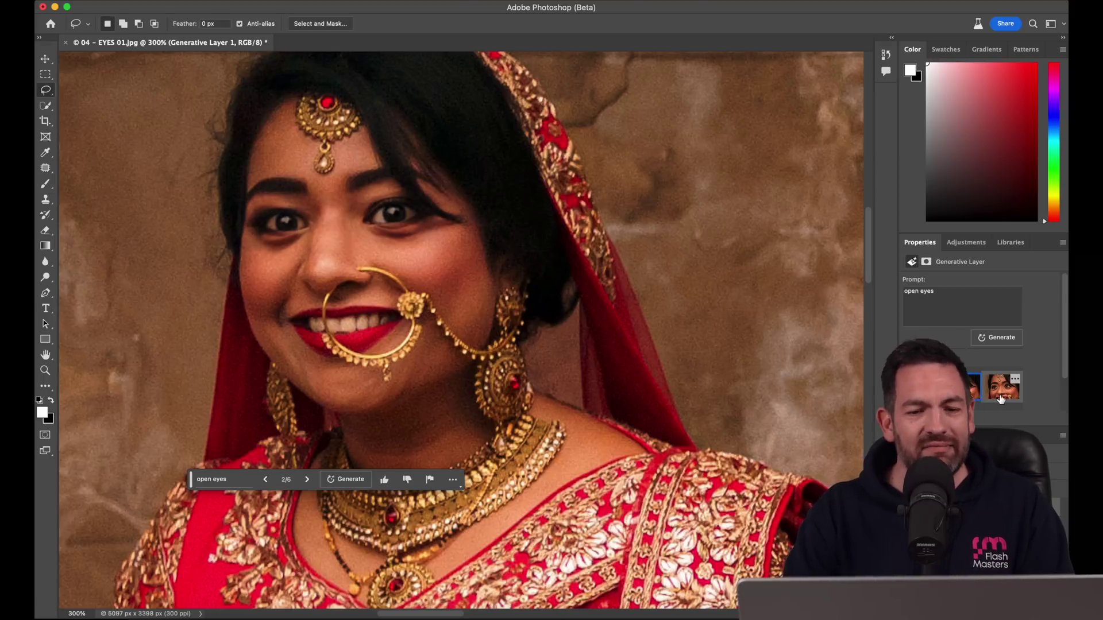
{"action": "left_click", "coordinate": [922, 388]}
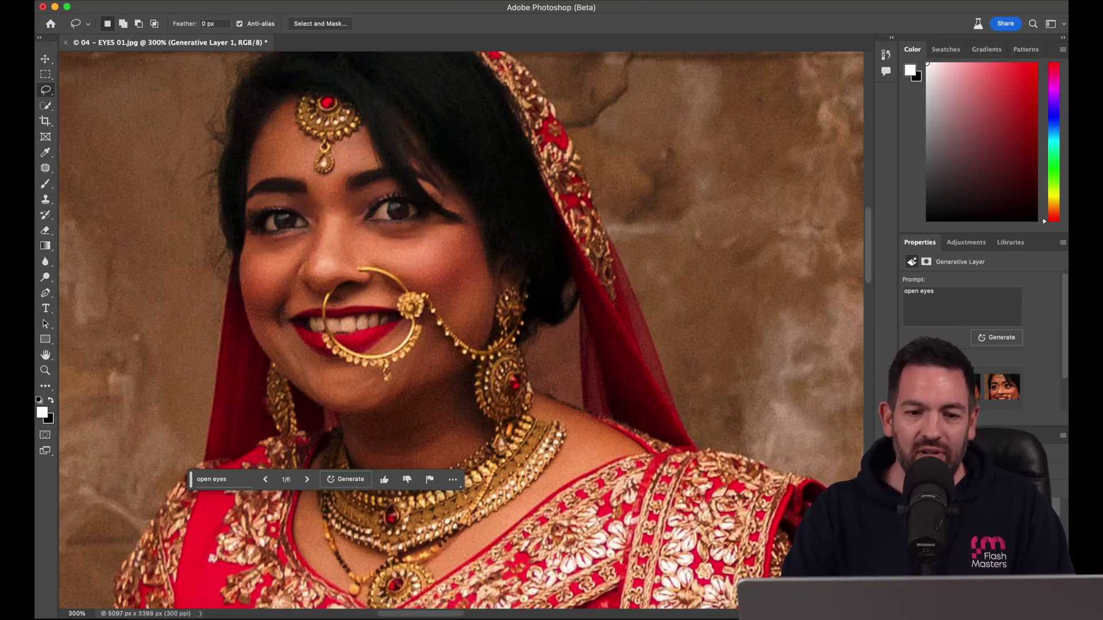
{"action": "key", "text": "super+minus"}
{"action": "key", "text": "super+minus"}
{"action": "key", "text": "super+minus"}
{"action": "key", "text": "super+minus"}
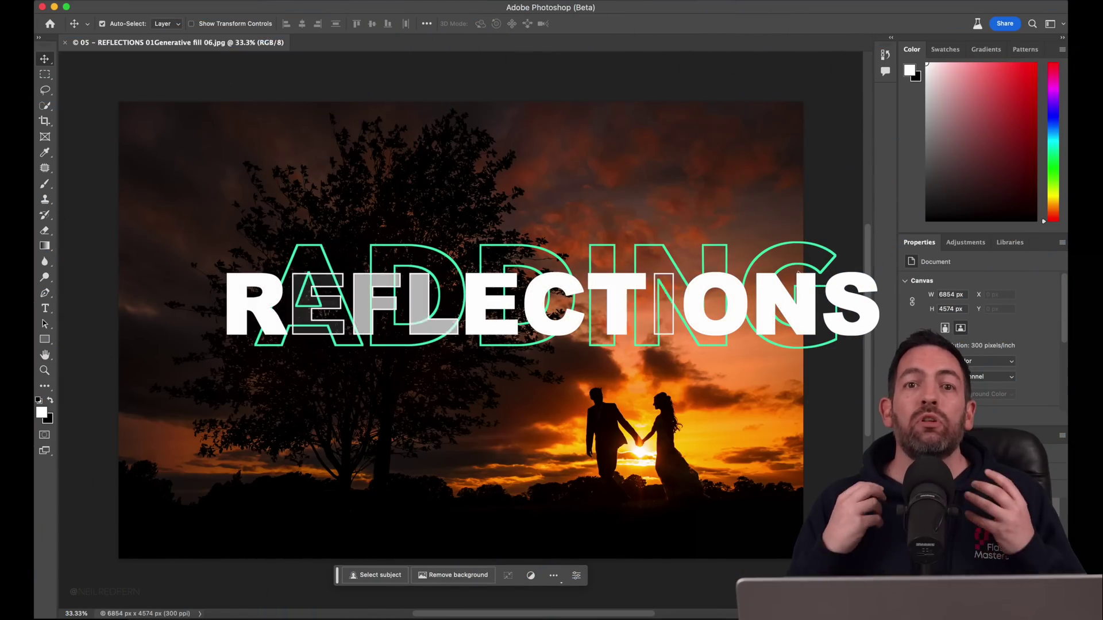
Step: Expand the canvas of REFLECTIONS 01 on all sides of the sunset photo to about 17374 x 11594 px with the Crop tool
{"action": "key", "text": "super+minus"}
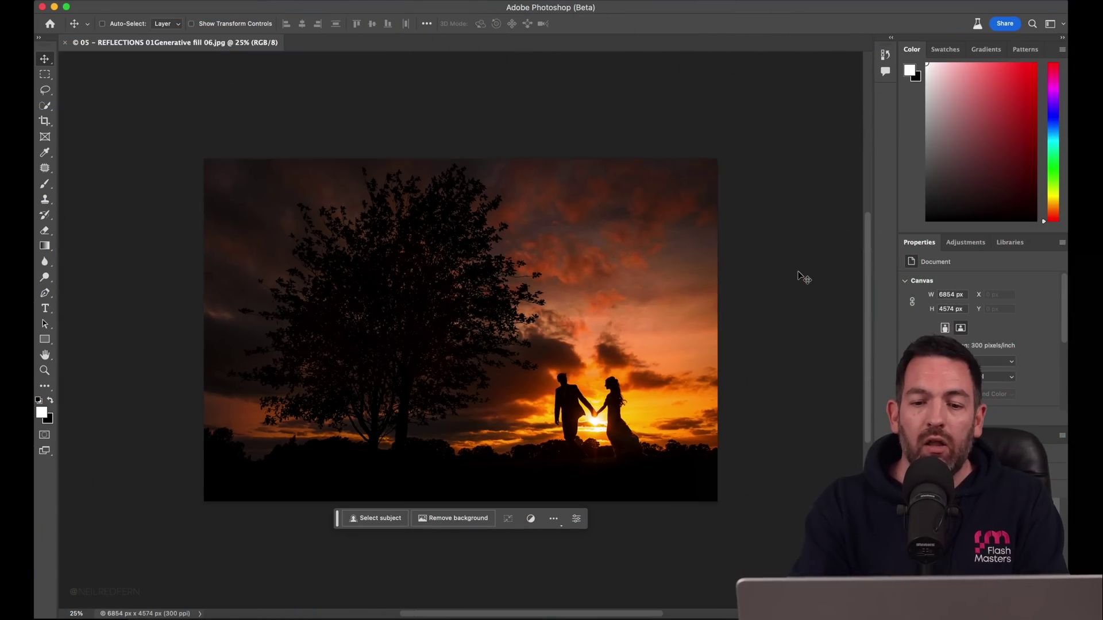
{"action": "left_click", "coordinate": [45, 122]}
{"action": "left_click_drag", "start_coordinate": [461, 159], "coordinate": [448, 70]}
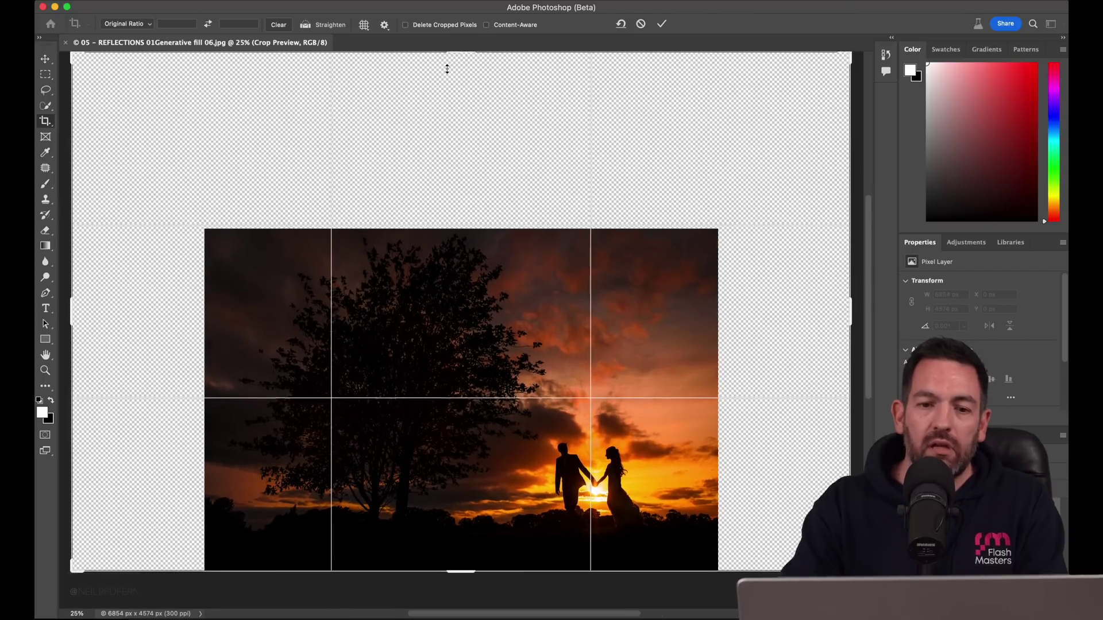
{"action": "left_click_drag", "start_coordinate": [467, 459], "coordinate": [473, 608]}
{"action": "key", "text": "super+minus"}
{"action": "key", "text": "super+minus"}
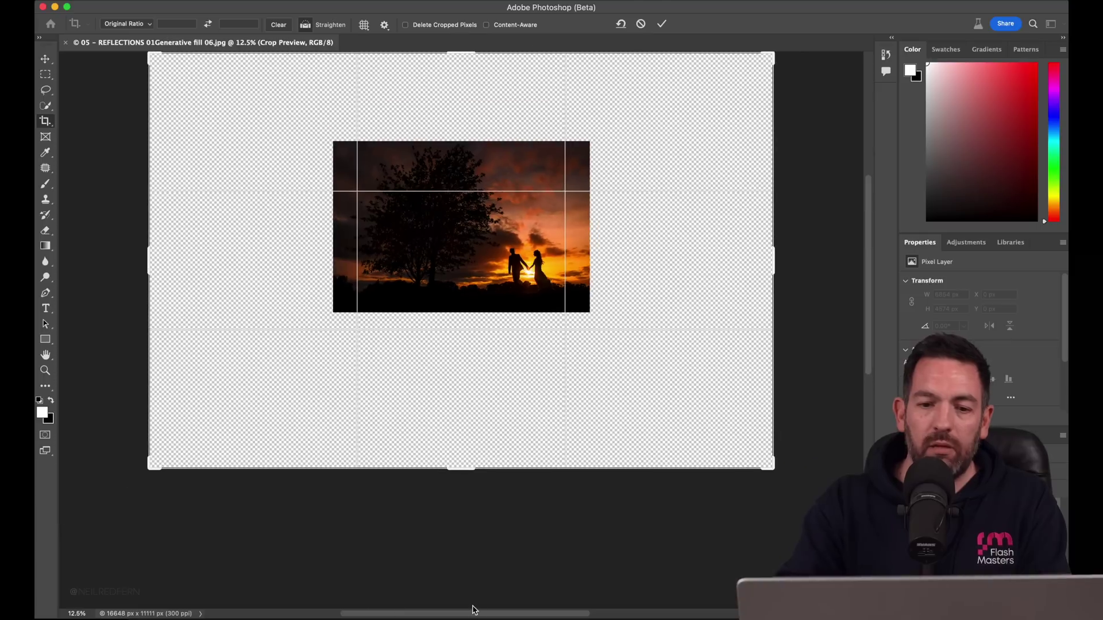
{"action": "scroll", "coordinate": [473, 608], "scroll_direction": "up", "scroll_amount": 4}
Step: Select a rectangle just inside the sunset photo's edges, invert it and generate a fill with an empty prompt
{"action": "left_click", "coordinate": [46, 76]}
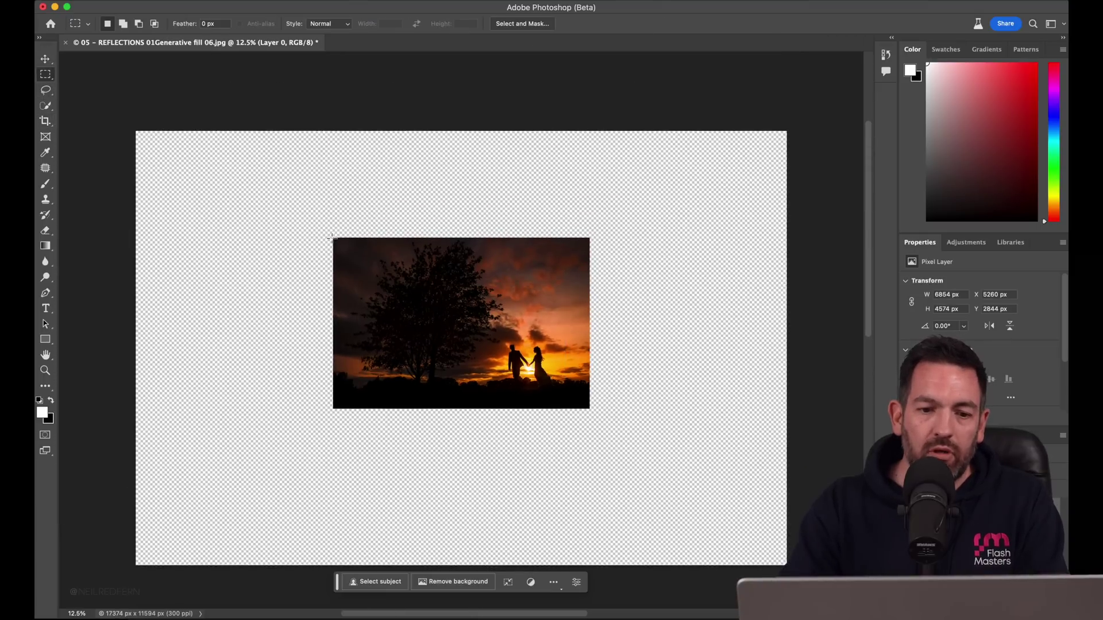
{"action": "left_click_drag", "start_coordinate": [335, 240], "coordinate": [442, 296]}
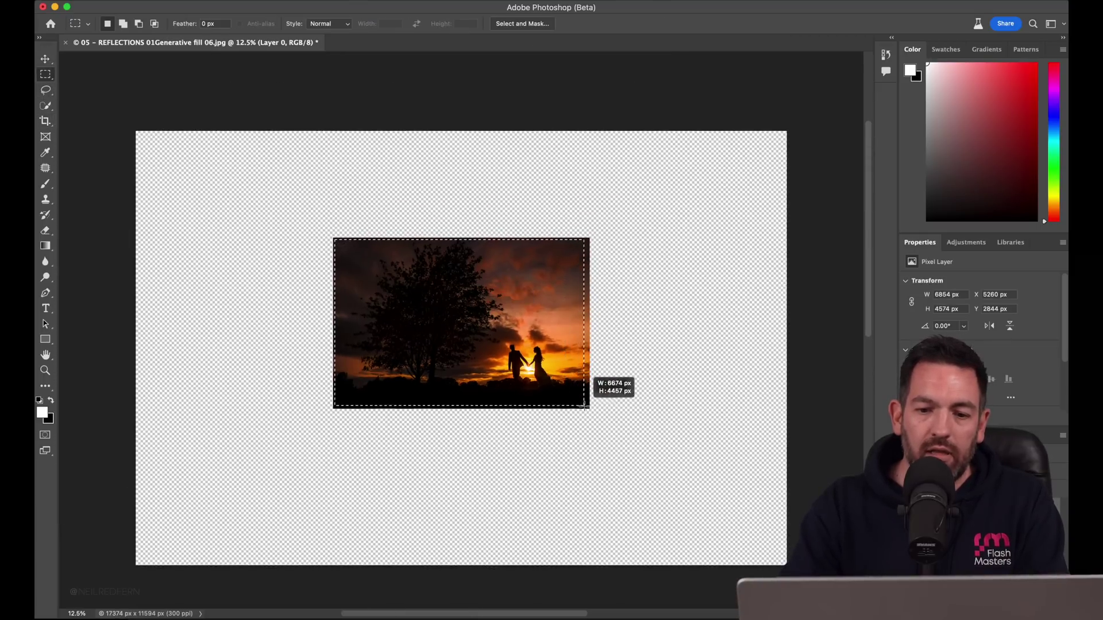
{"action": "left_click_drag", "start_coordinate": [588, 408], "coordinate": [586, 409]}
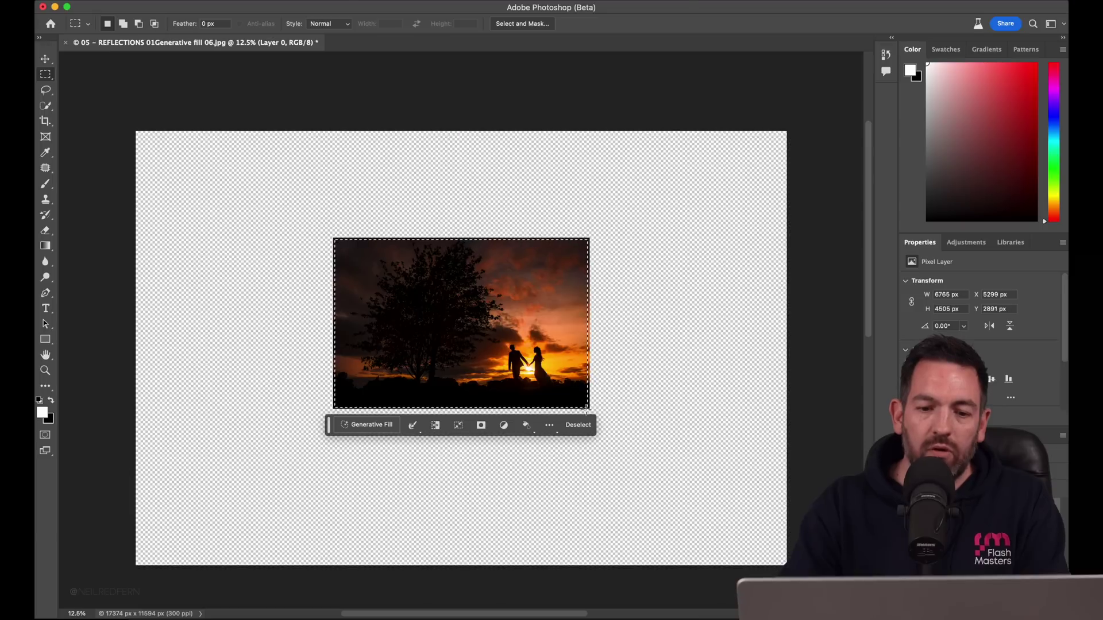
{"action": "left_click", "coordinate": [436, 427]}
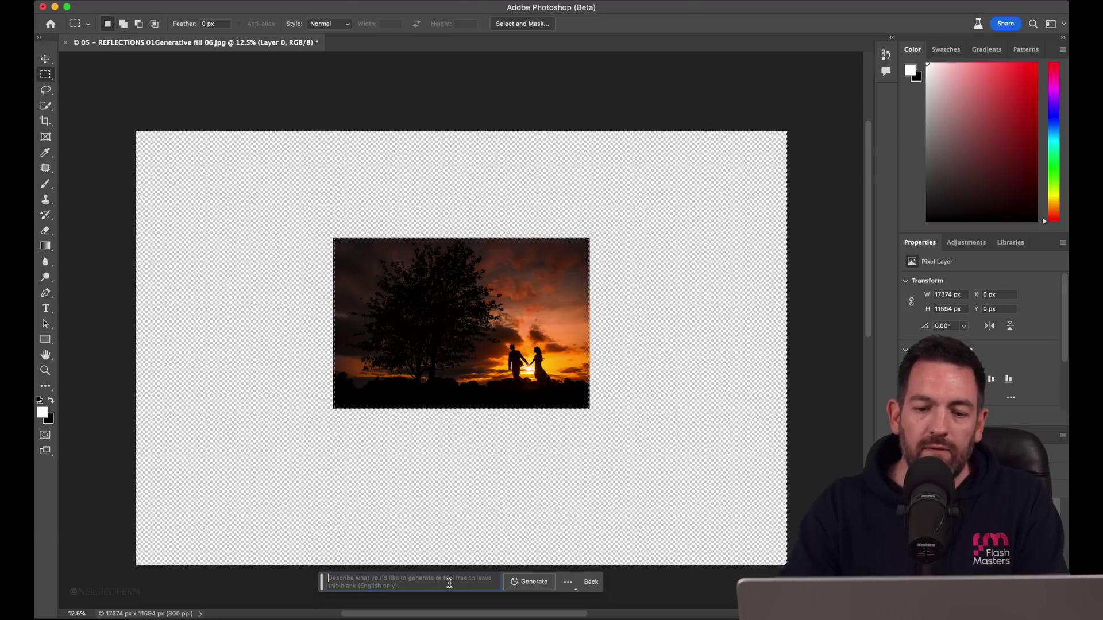
{"action": "key", "text": "Return"}
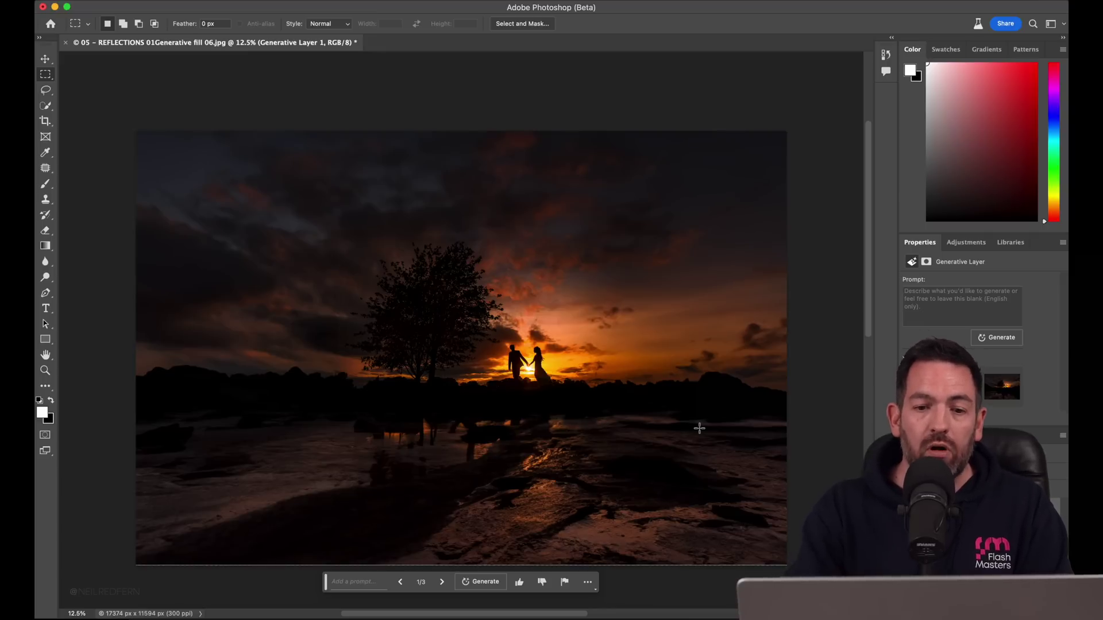
Step: Switch the expanded sunset fill to its second variation
{"action": "key", "text": "super+plus"}
{"action": "key", "text": "super+minus"}
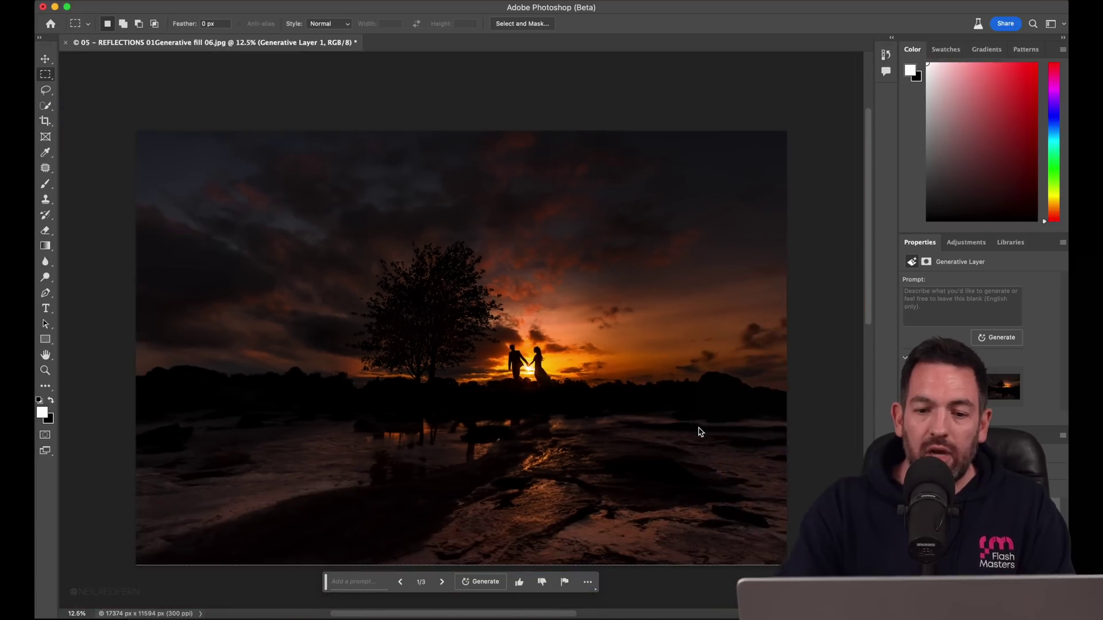
{"action": "left_click", "coordinate": [964, 387]}
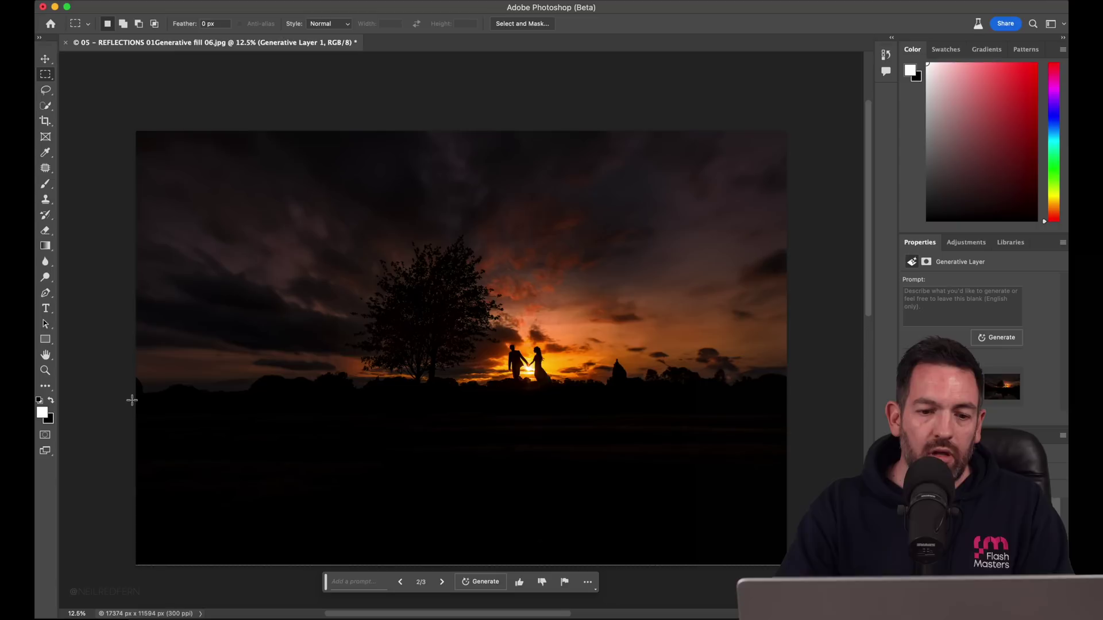
Step: Select the full-width dark foreground below the horizon and generate a fill with the prompt "make reflection"
{"action": "left_click_drag", "start_coordinate": [130, 394], "coordinate": [744, 561]}
{"action": "scroll", "coordinate": [744, 561], "scroll_direction": "up", "scroll_amount": 2}
{"action": "left_click_drag", "start_coordinate": [778, 251], "coordinate": [111, 437]}
{"action": "left_click", "coordinate": [364, 446]}
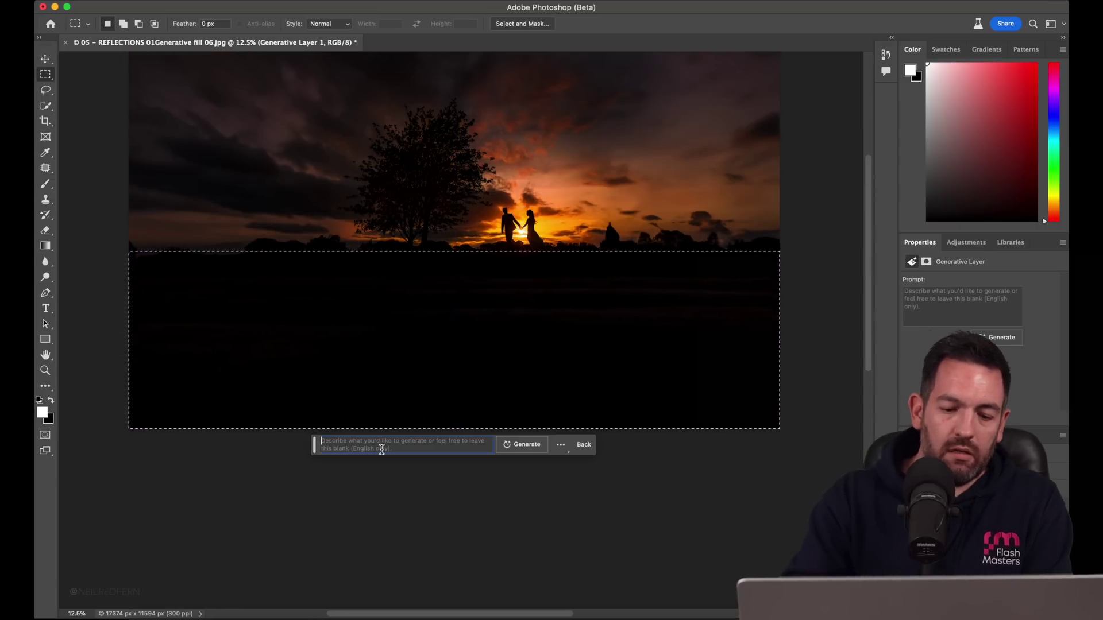
{"action": "type", "text": "make refec"}
{"action": "key", "text": "BackSpace"}
{"action": "key", "text": "BackSpace"}
{"action": "type", "text": "lection"}
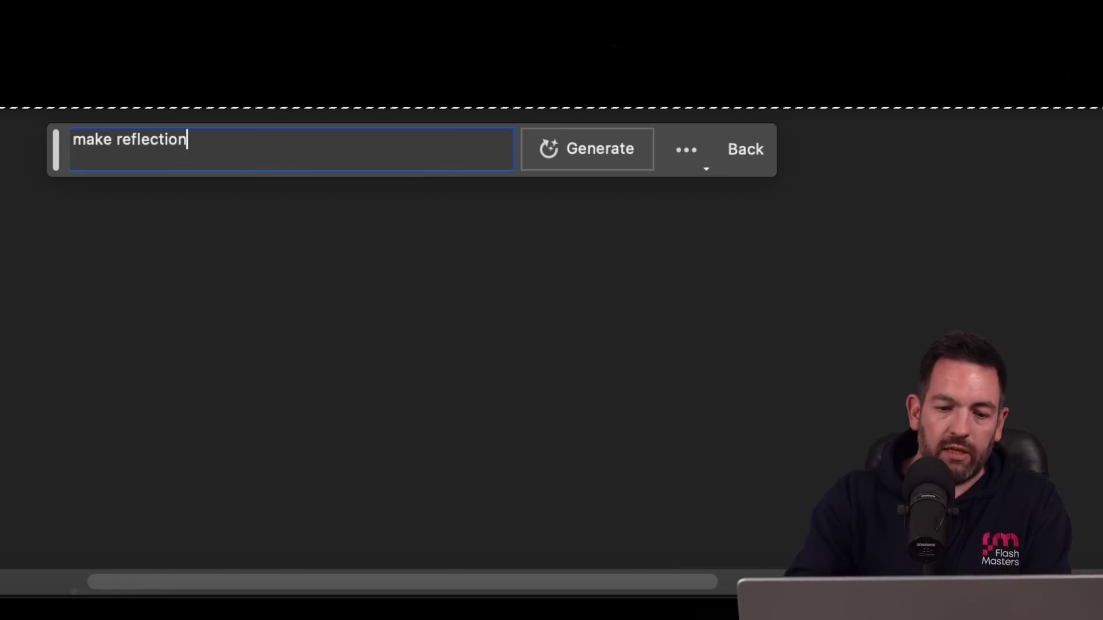
{"action": "key", "text": "Return"}
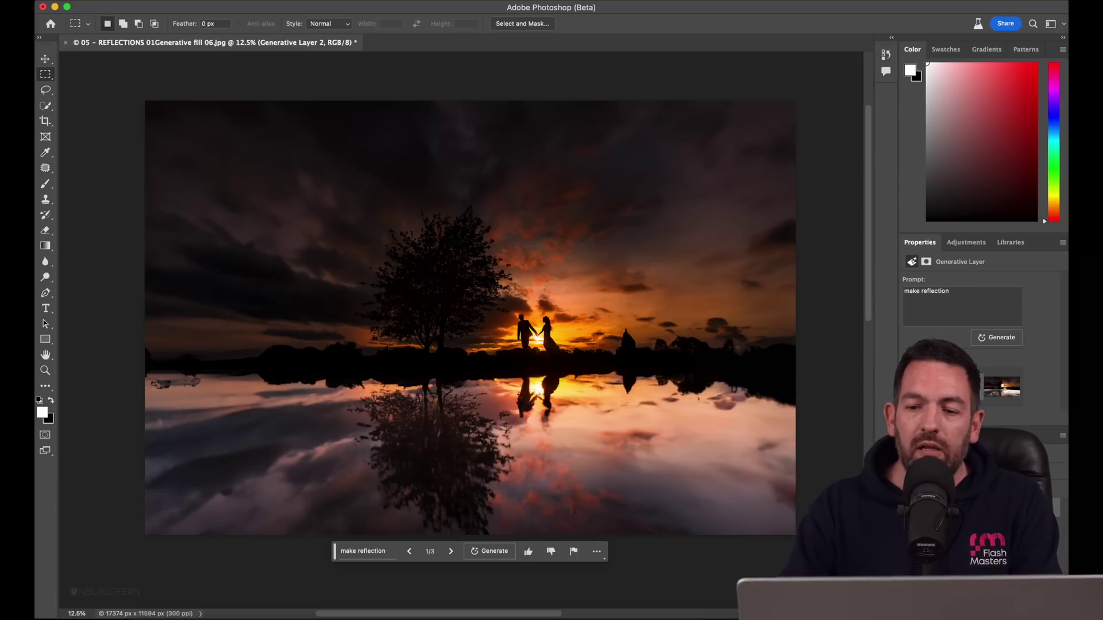
Step: Compare the reflection's other variations and regenerate the fill with the prompt "make underexposed warm reflection"
{"action": "left_click", "coordinate": [1001, 391]}
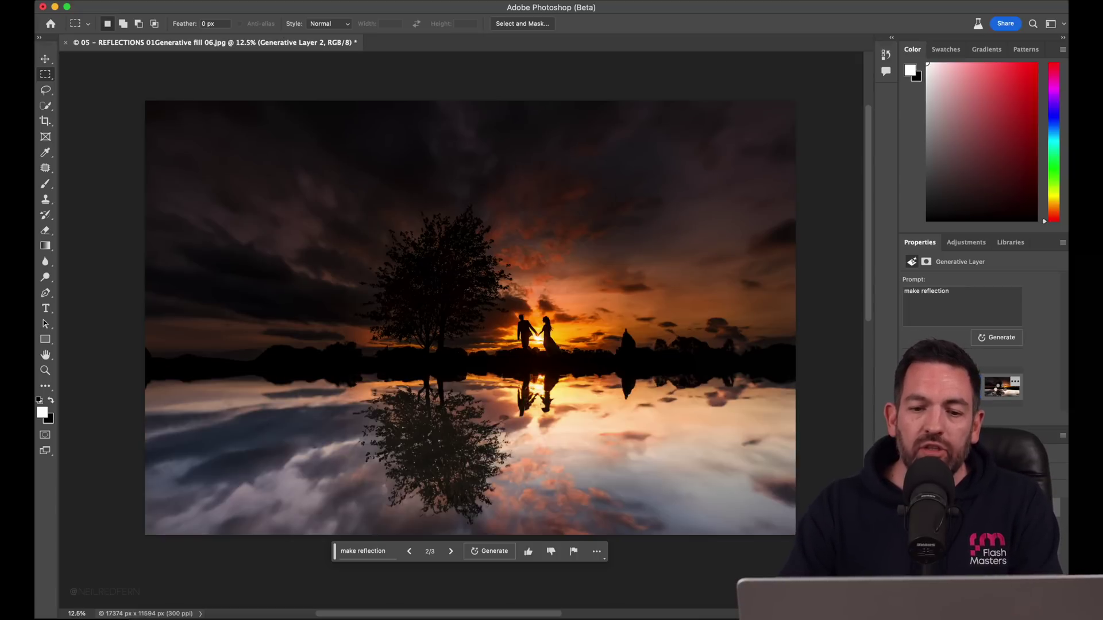
{"action": "left_click", "coordinate": [1001, 392]}
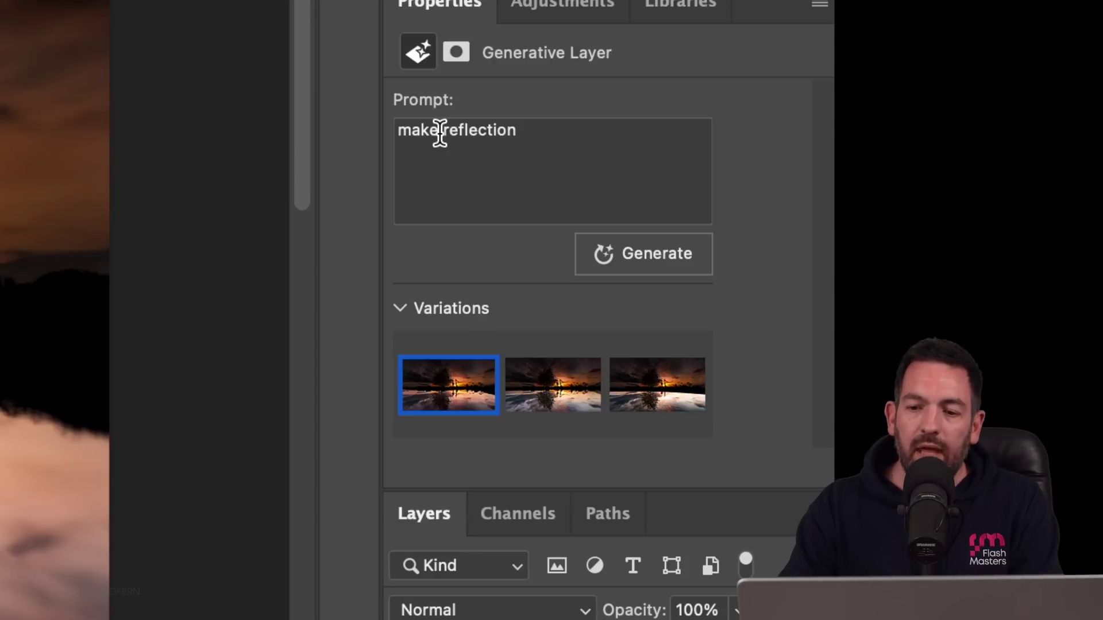
{"action": "left_click_drag", "start_coordinate": [919, 290], "coordinate": [931, 310]}
{"action": "key", "text": "Left"}
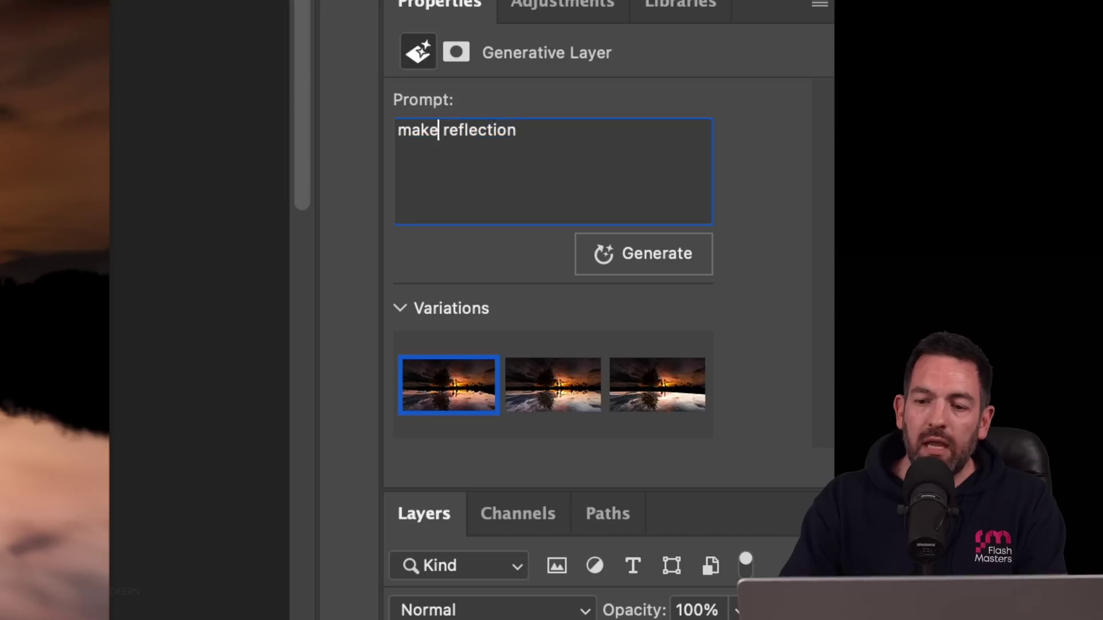
{"action": "key", "text": "Right"}
{"action": "key", "text": "Right"}
{"action": "type", "text": "underexposed warm"}
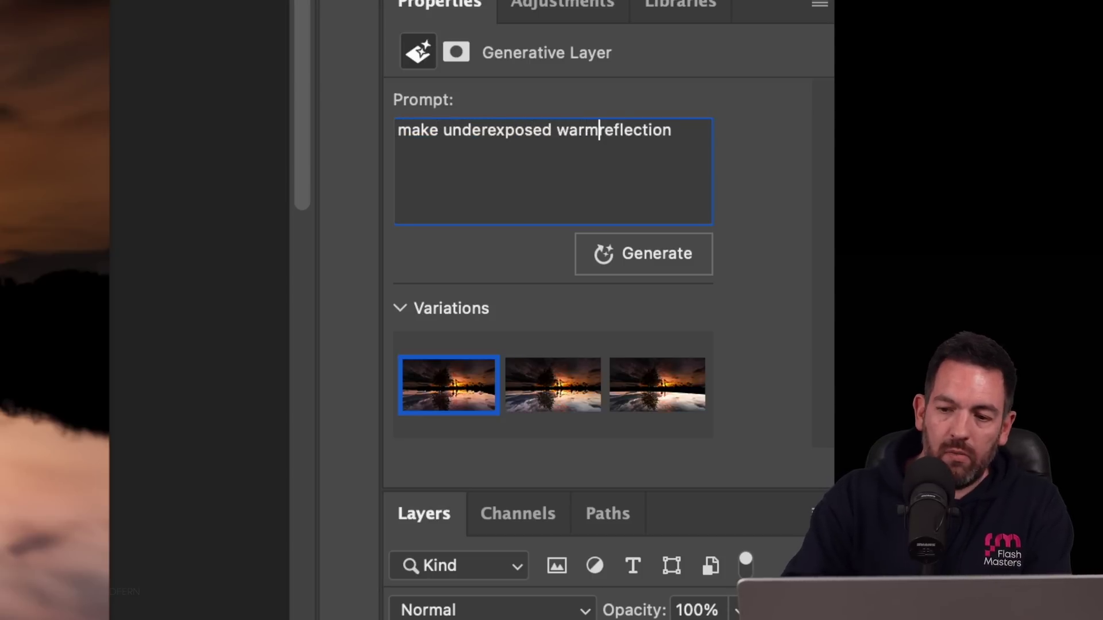
{"action": "left_click", "coordinate": [675, 248]}
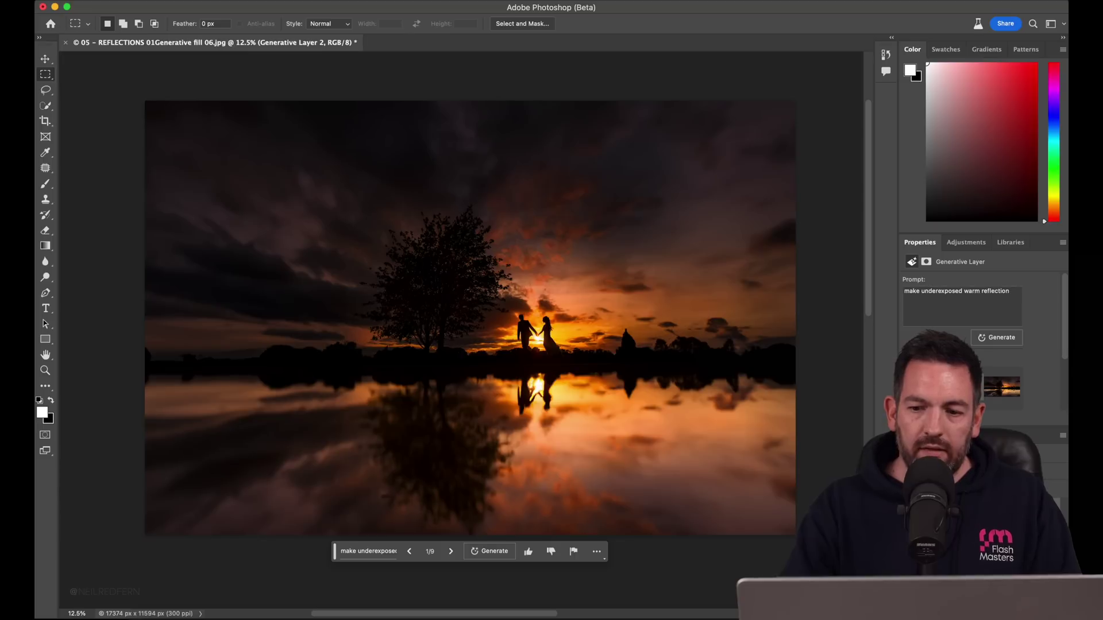
Step: Darken the third warm reflection variation with an RGB Curves adjustment, mapping input 223 to output 196
{"action": "key", "text": "super+m"}
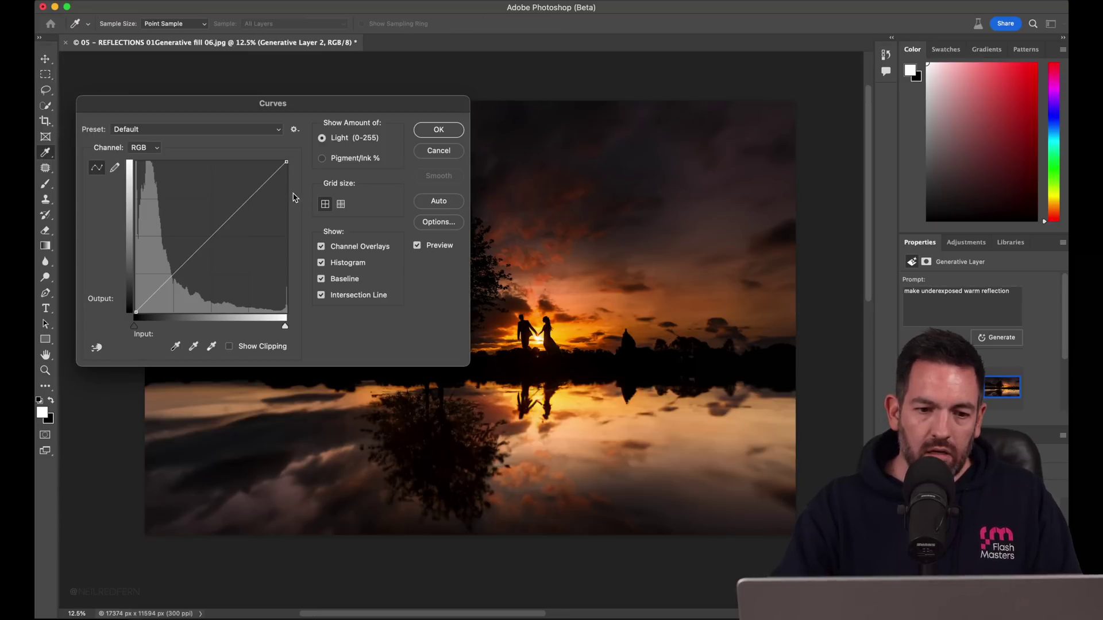
{"action": "left_click_drag", "start_coordinate": [259, 192], "coordinate": [269, 196]}
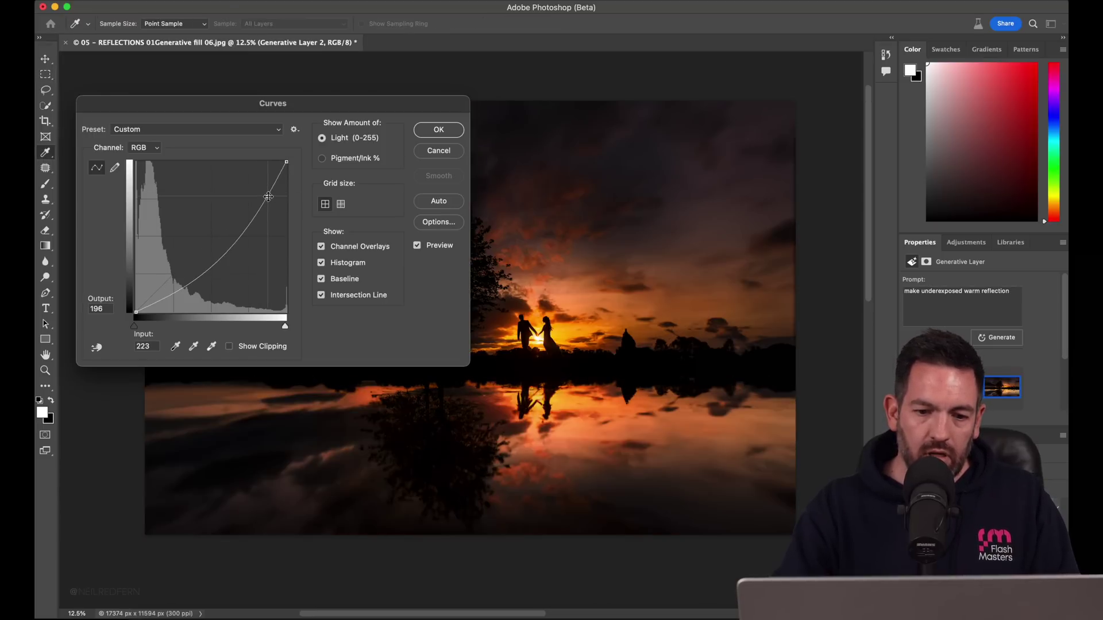
{"action": "left_click", "coordinate": [436, 131]}
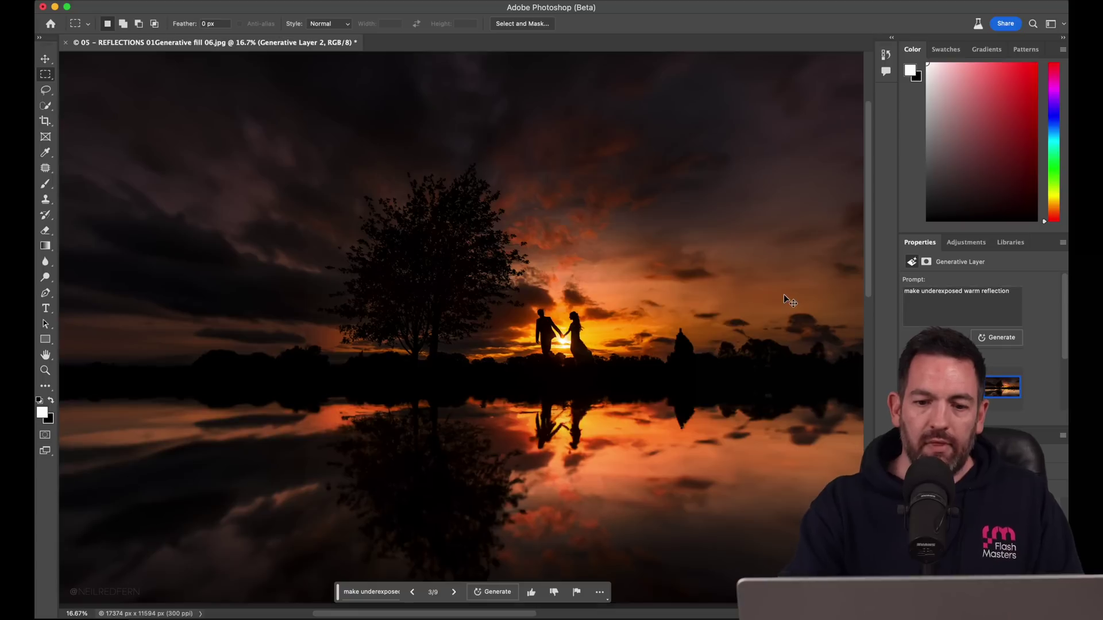
Step: Examine the couple's silhouettes and their reflection in the water up close
{"action": "key", "text": "super+minus"}
{"action": "key", "text": "super+plus"}
{"action": "key", "text": "super+plus"}
{"action": "key", "text": "super+plus"}
{"action": "key", "text": "super+plus"}
{"action": "scroll", "coordinate": [675, 361], "scroll_direction": "right", "scroll_amount": 4}
{"action": "key", "text": "super+plus"}
{"action": "scroll", "coordinate": [675, 361], "scroll_direction": "down", "scroll_amount": 8}
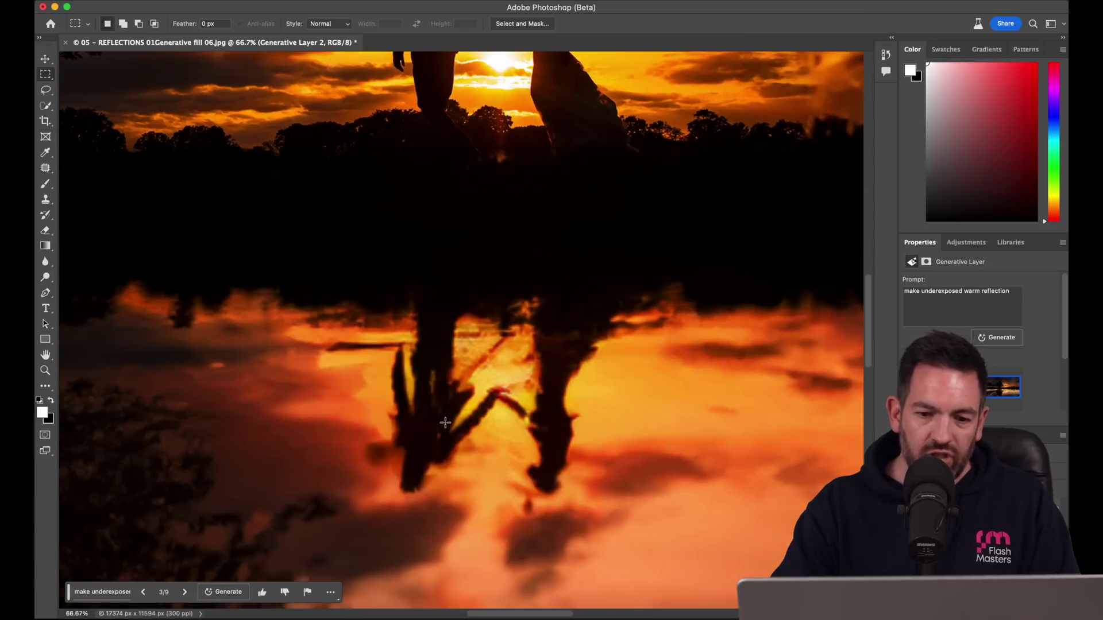
{"action": "key", "text": "super+minus"}
{"action": "key", "text": "super+minus"}
{"action": "key", "text": "super+minus"}
{"action": "key", "text": "super+minus"}
{"action": "key", "text": "super+minus"}
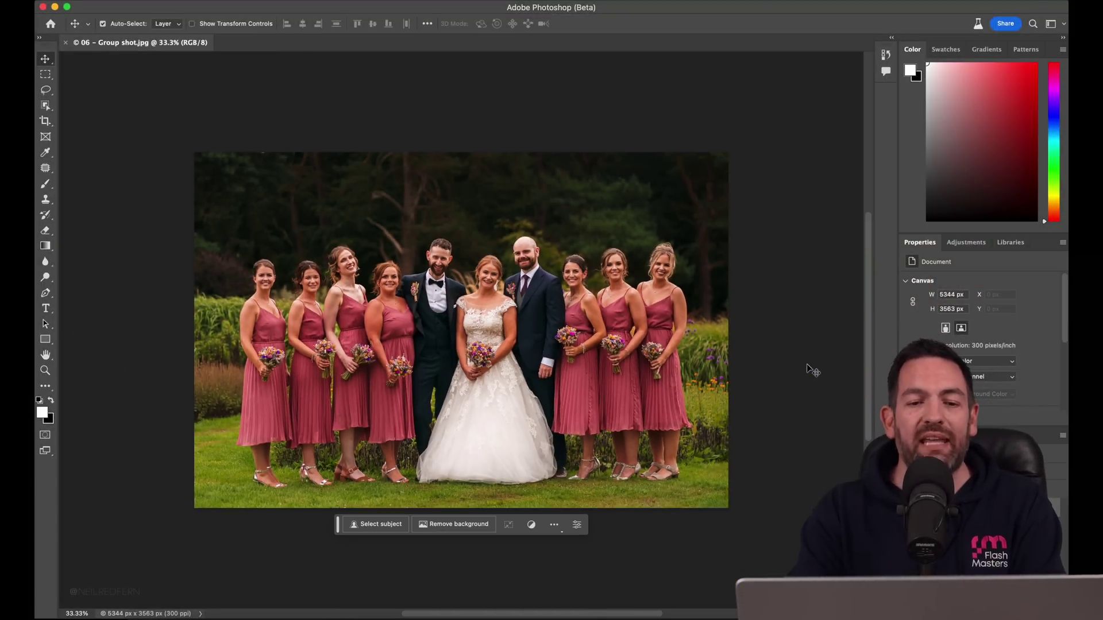
Step: In the group shot, select the outermost left bridesmaid with Object Selection, remove her with an empty-prompt Generative Fill and use its third variation
{"action": "key", "text": "super+equal"}
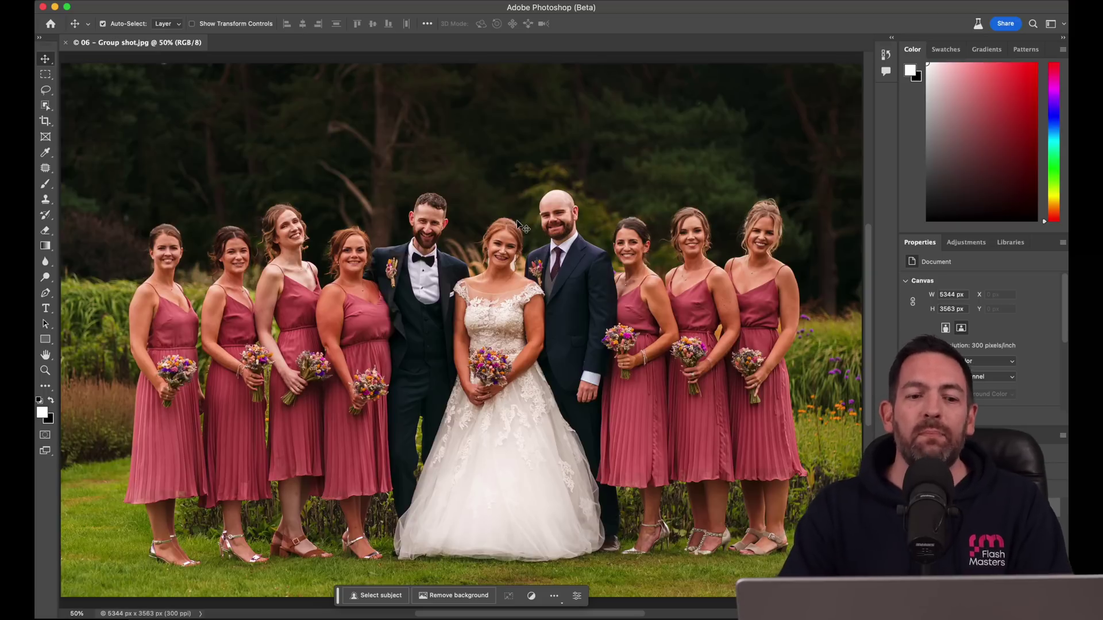
{"action": "key", "text": "super+equal"}
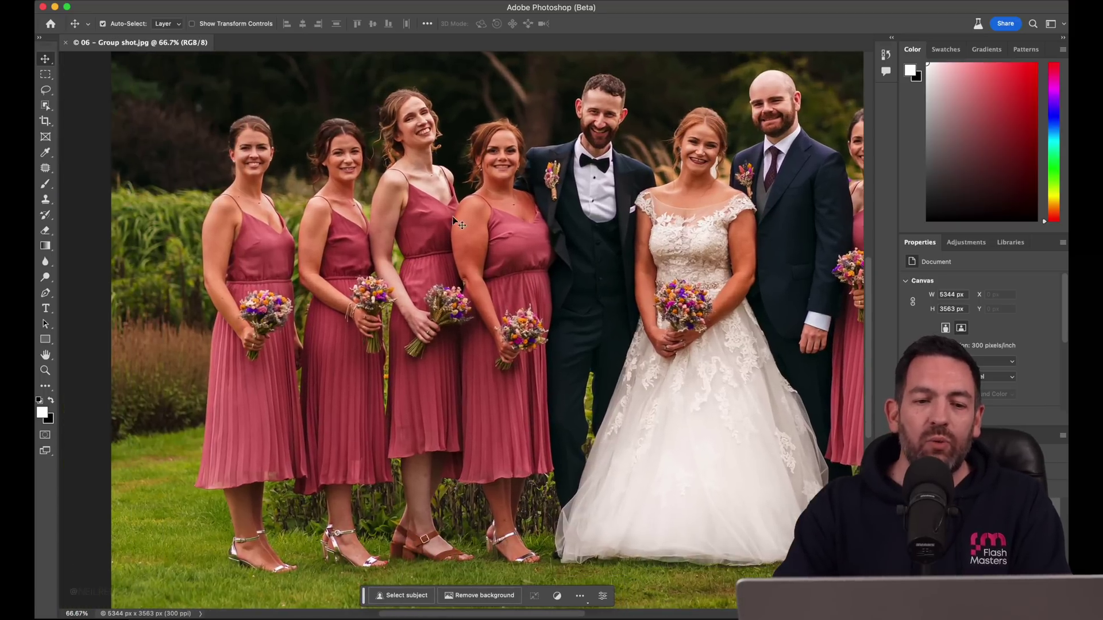
{"action": "scroll", "coordinate": [329, 377], "scroll_direction": "right", "scroll_amount": 5}
{"action": "scroll", "coordinate": [329, 377], "scroll_direction": "left", "scroll_amount": 5}
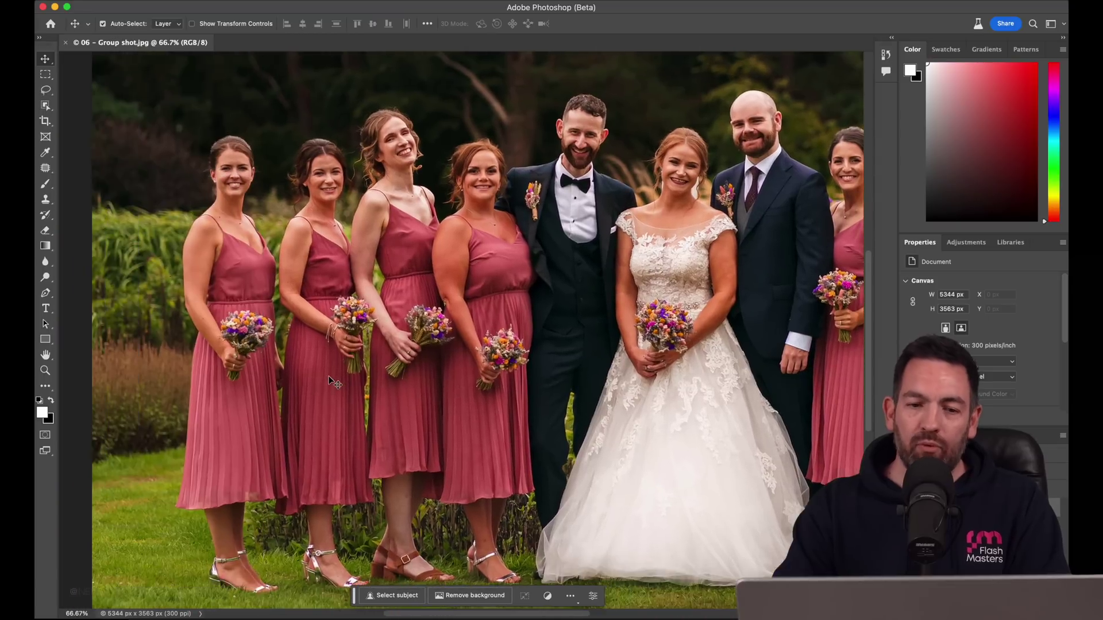
{"action": "left_click", "coordinate": [45, 105]}
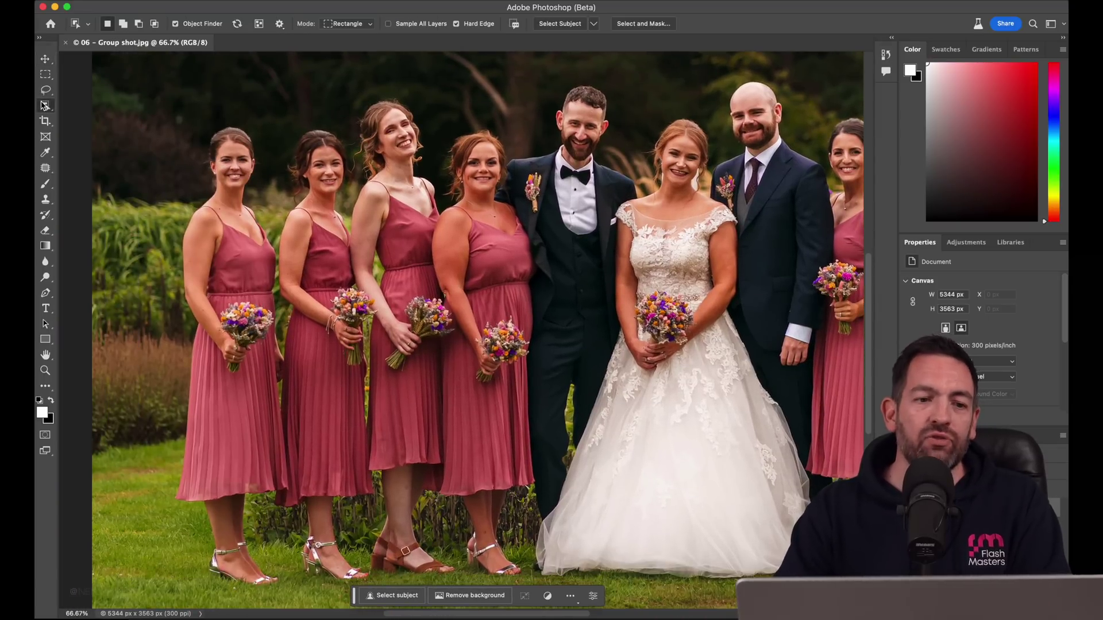
{"action": "left_click", "coordinate": [222, 230]}
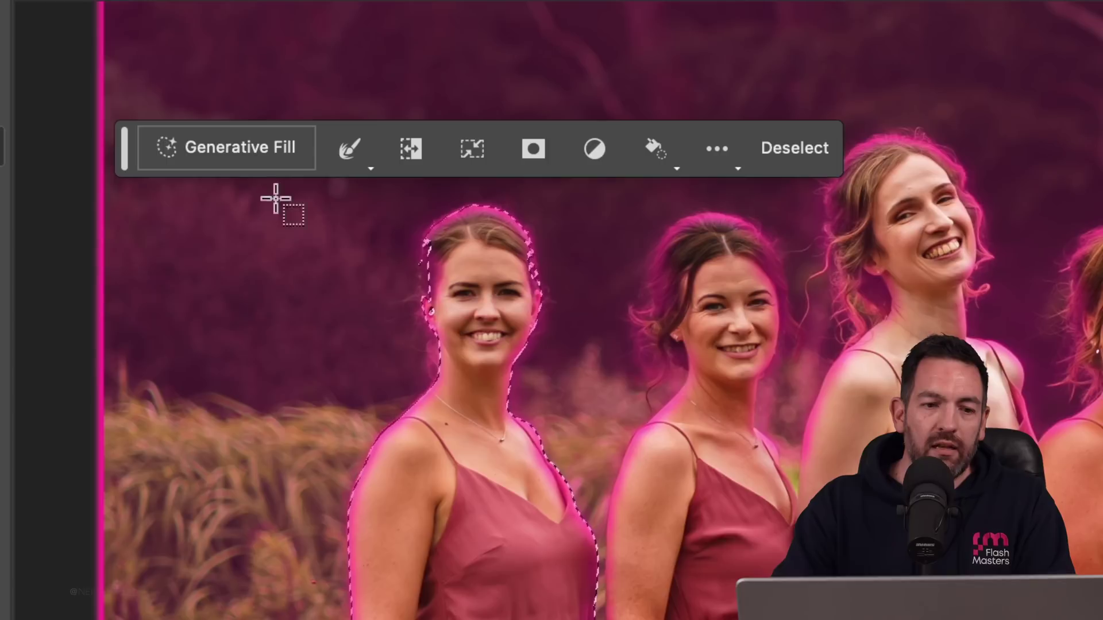
{"action": "left_click", "coordinate": [149, 108]}
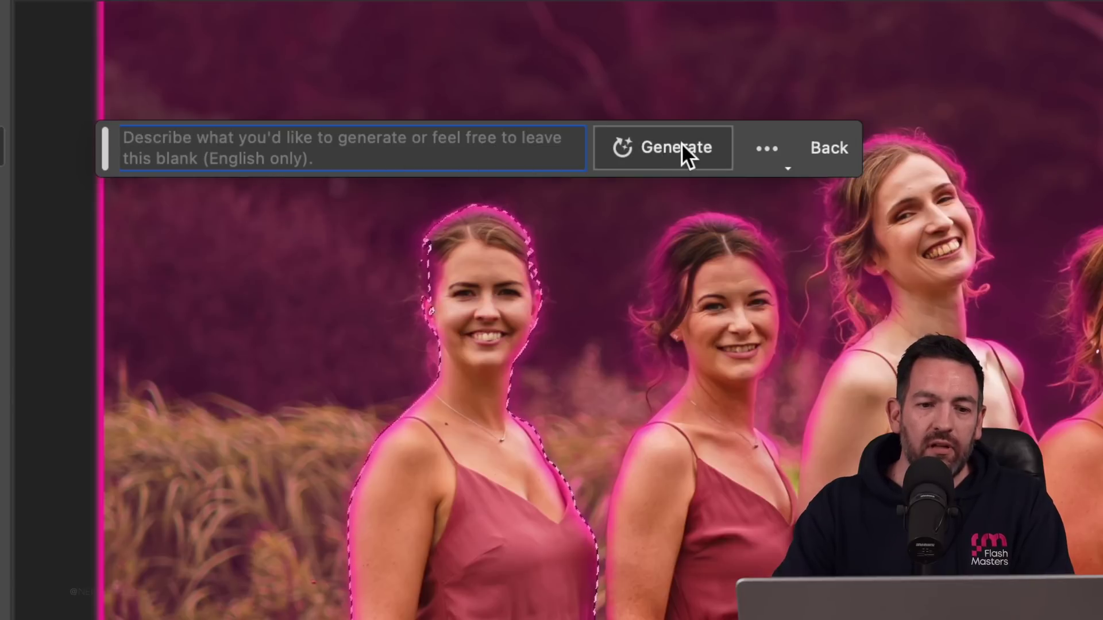
{"action": "left_click", "coordinate": [683, 148]}
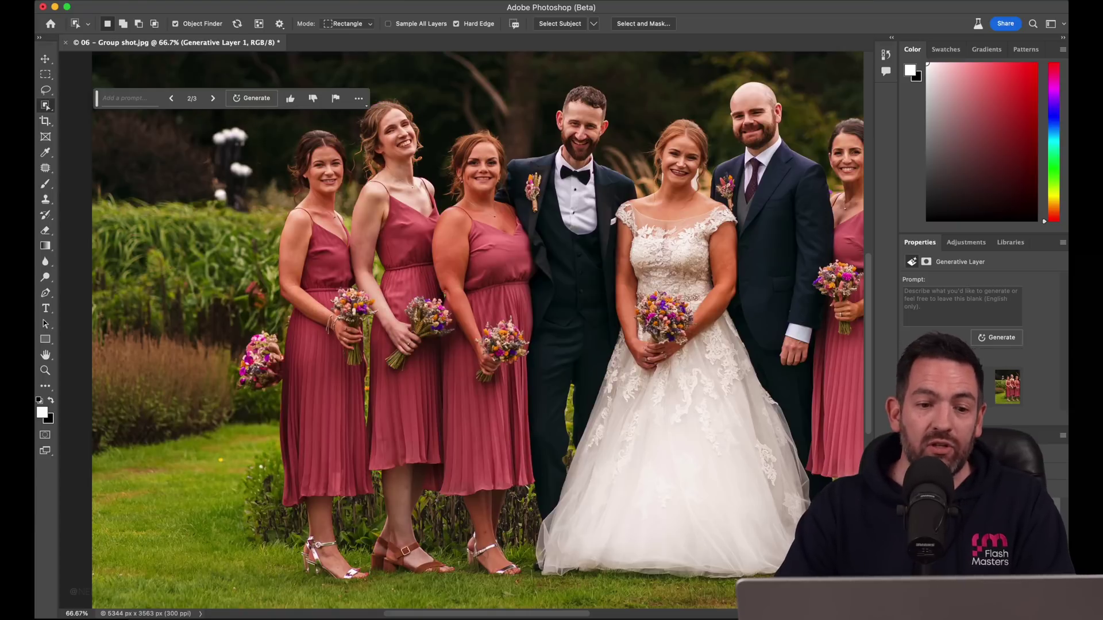
{"action": "left_click", "coordinate": [1004, 390]}
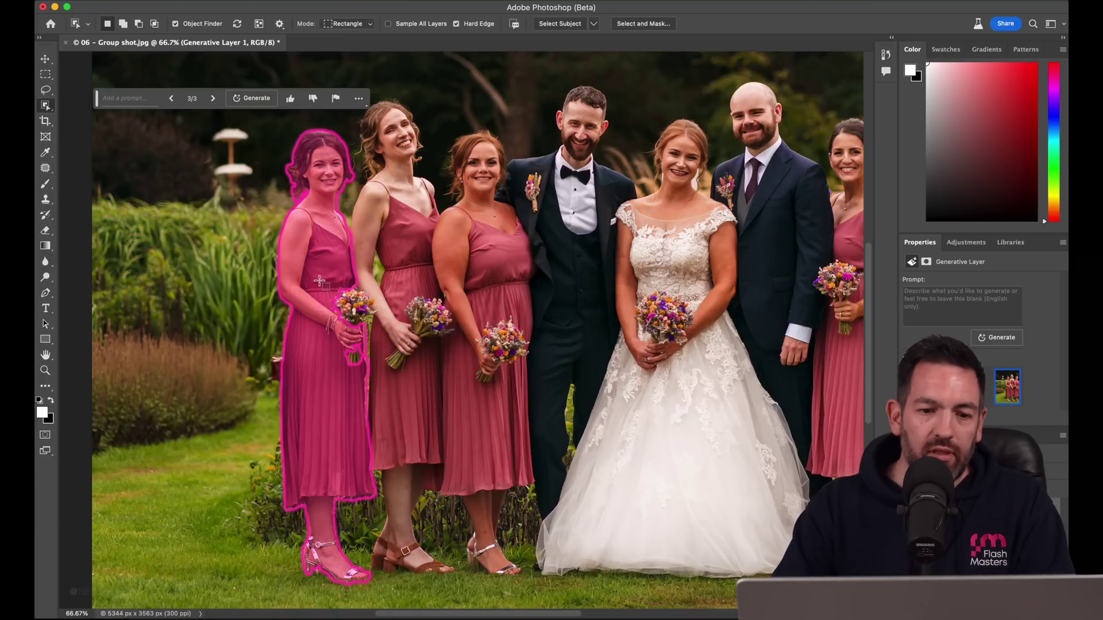
Step: Select the next bridesmaid on the left plus the leftover patch beside her dress, generate an empty-prompt fill and use its third variation
{"action": "left_click", "coordinate": [319, 281]}
{"action": "left_click_drag", "start_coordinate": [289, 350], "coordinate": [260, 395]}
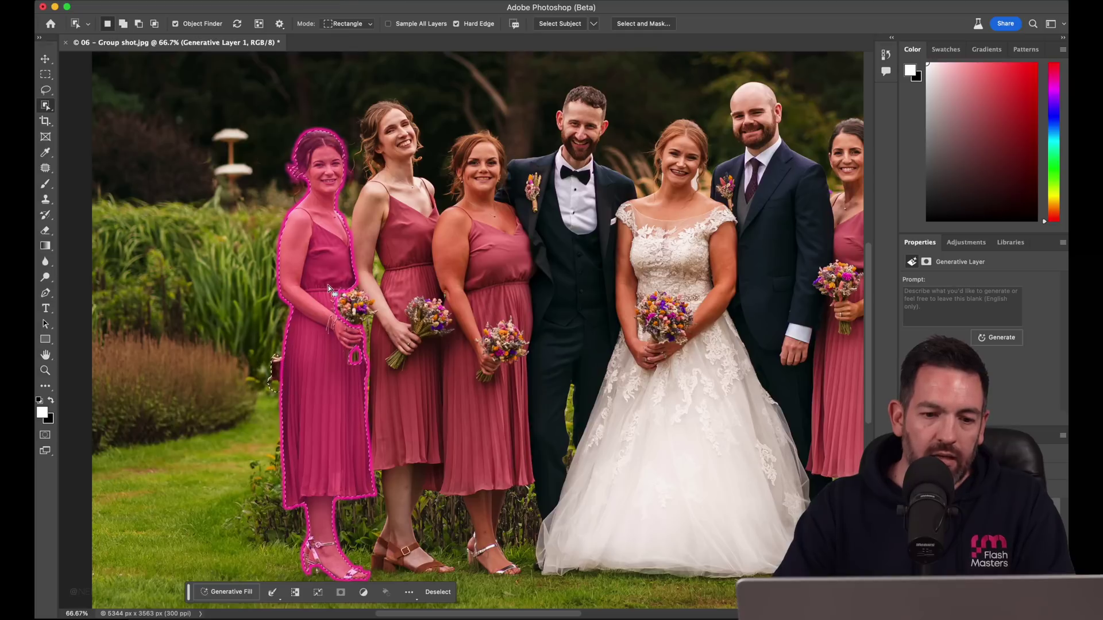
{"action": "key", "text": "l"}
{"action": "mouse_move", "coordinate": [337, 277]}
{"action": "left_mouse_down"}
{"action": "mouse_move", "coordinate": [376, 372]}
{"action": "mouse_move", "coordinate": [343, 368]}
{"action": "left_mouse_up"}
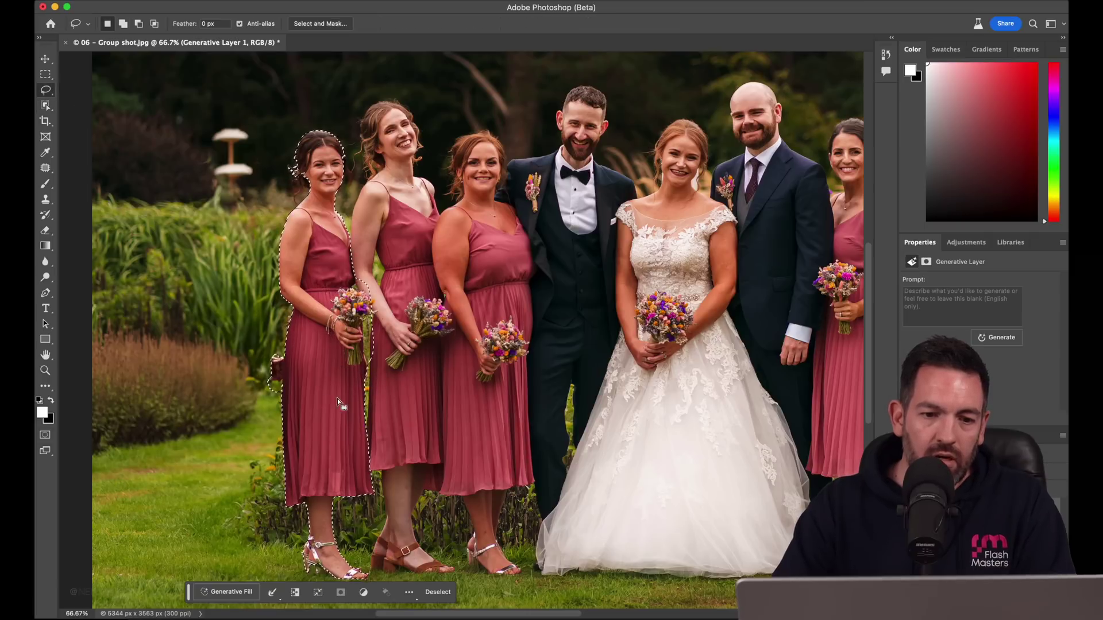
{"action": "left_click", "coordinate": [227, 592]}
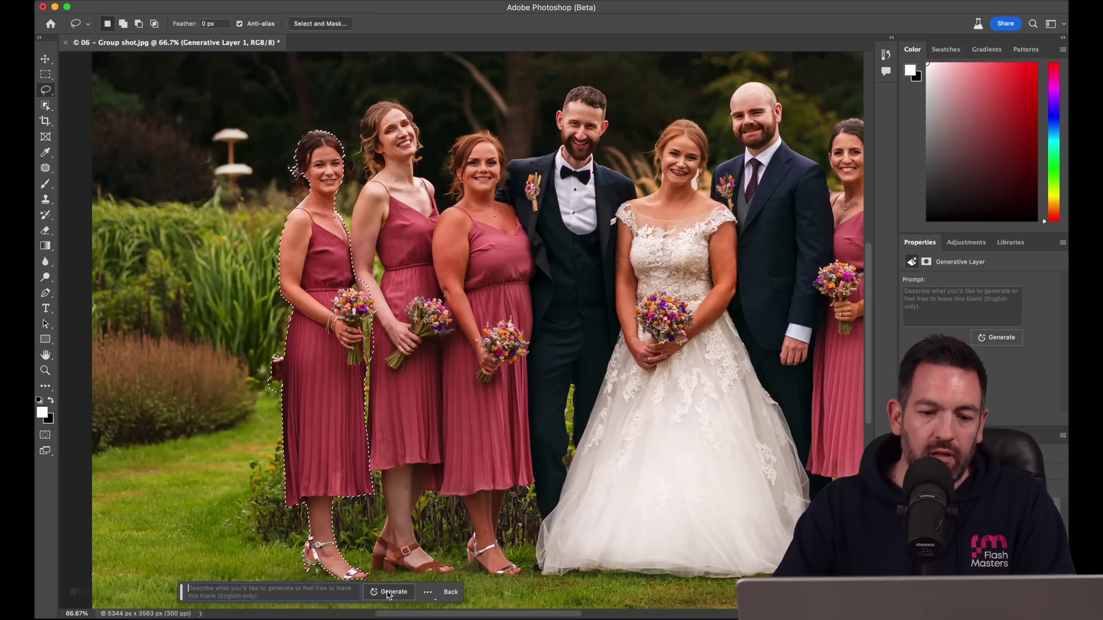
{"action": "left_click", "coordinate": [394, 592]}
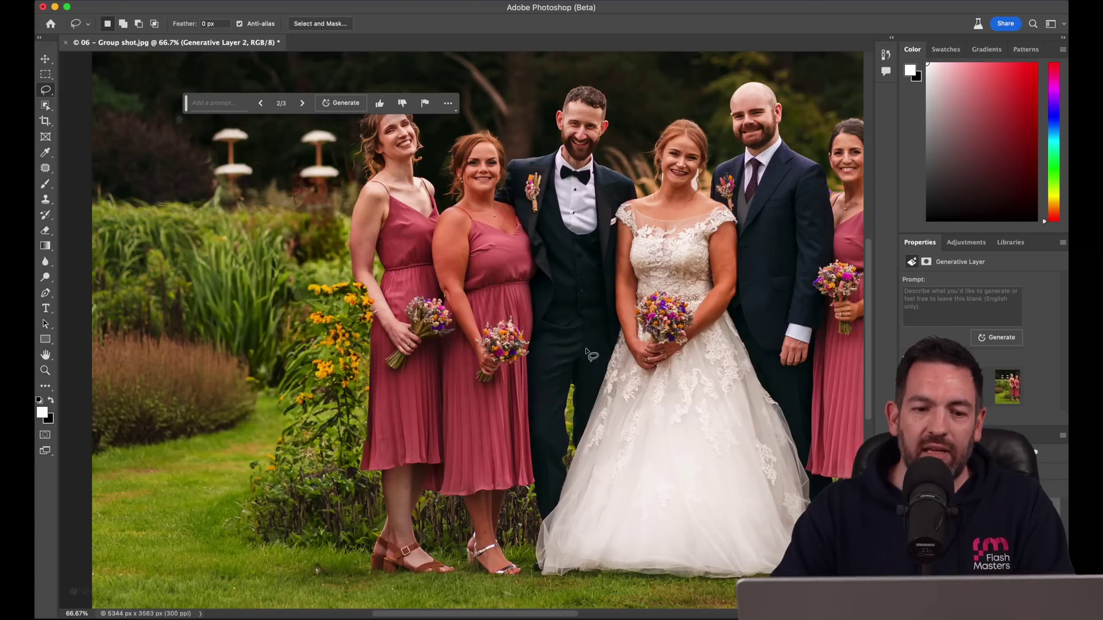
{"action": "left_click", "coordinate": [1010, 391]}
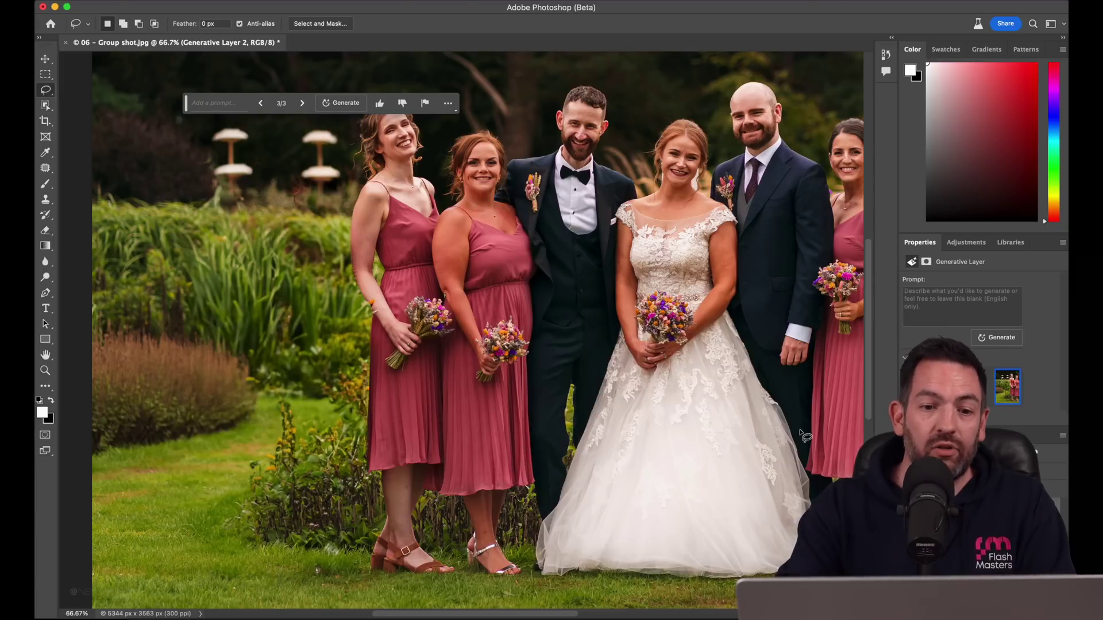
Step: Select the bridesmaid standing directly beside the groom in the bow tie with Object Selection and generate a fill with an empty prompt
{"action": "key", "text": "super+minus"}
{"action": "key", "text": "super+minus"}
{"action": "key", "text": "super+equal"}
{"action": "key", "text": "super+equal"}
{"action": "left_click_drag", "start_coordinate": [644, 484], "coordinate": [527, 395]}
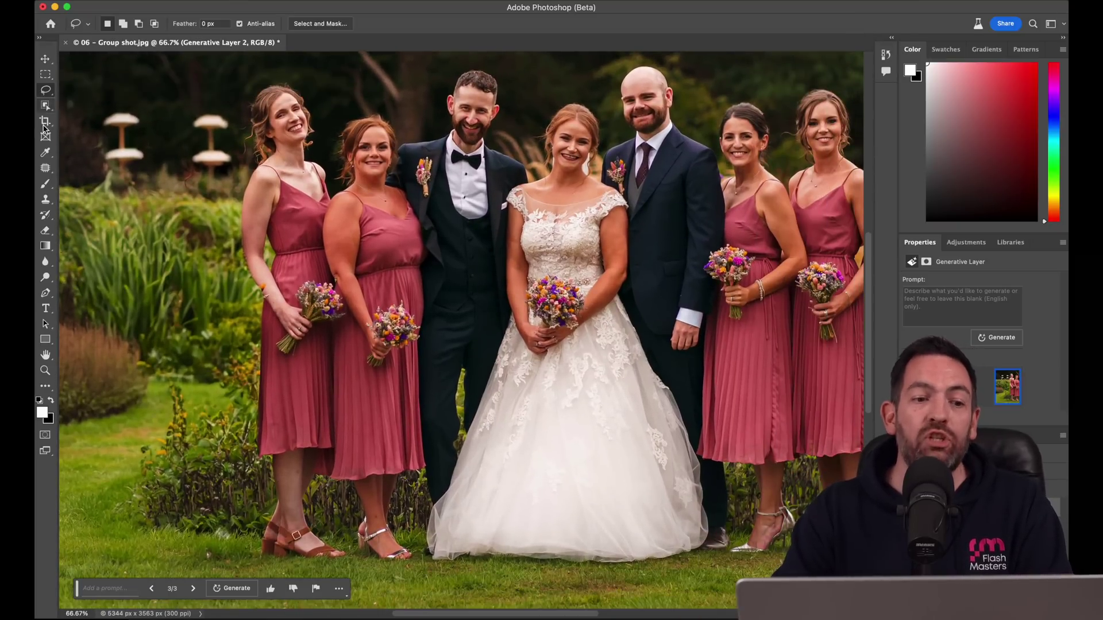
{"action": "left_click", "coordinate": [46, 106]}
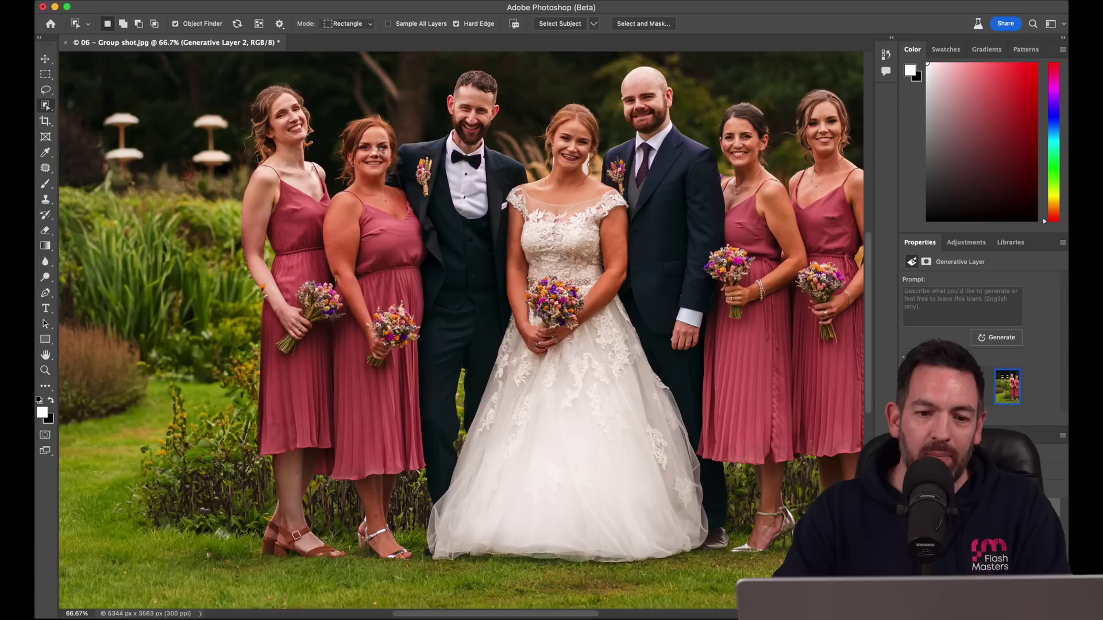
{"action": "left_click", "coordinate": [379, 161]}
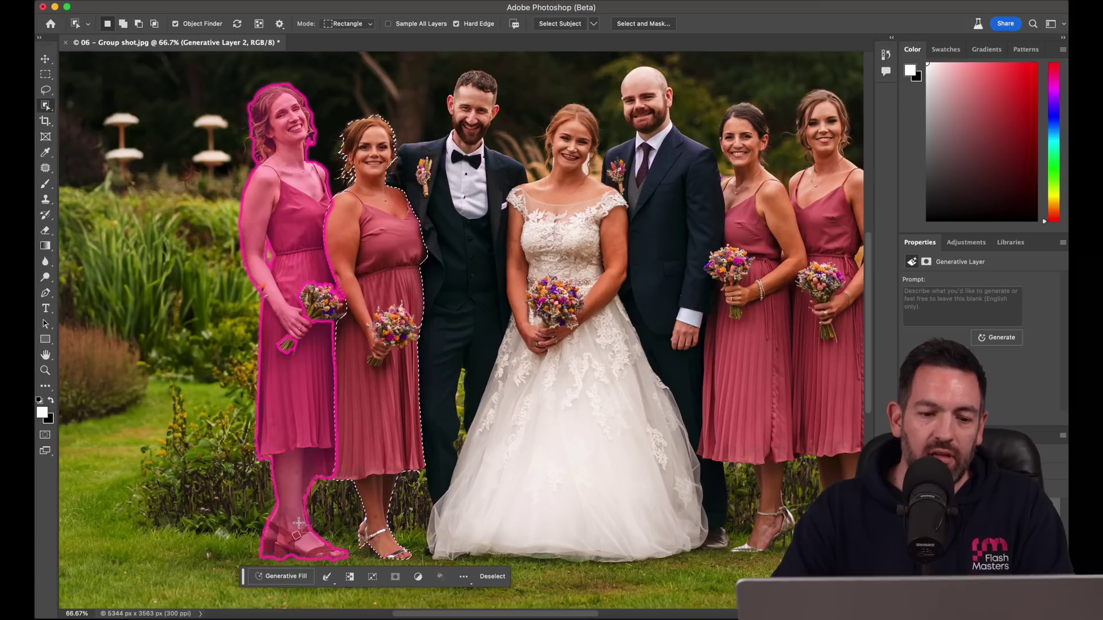
{"action": "left_click", "coordinate": [287, 574]}
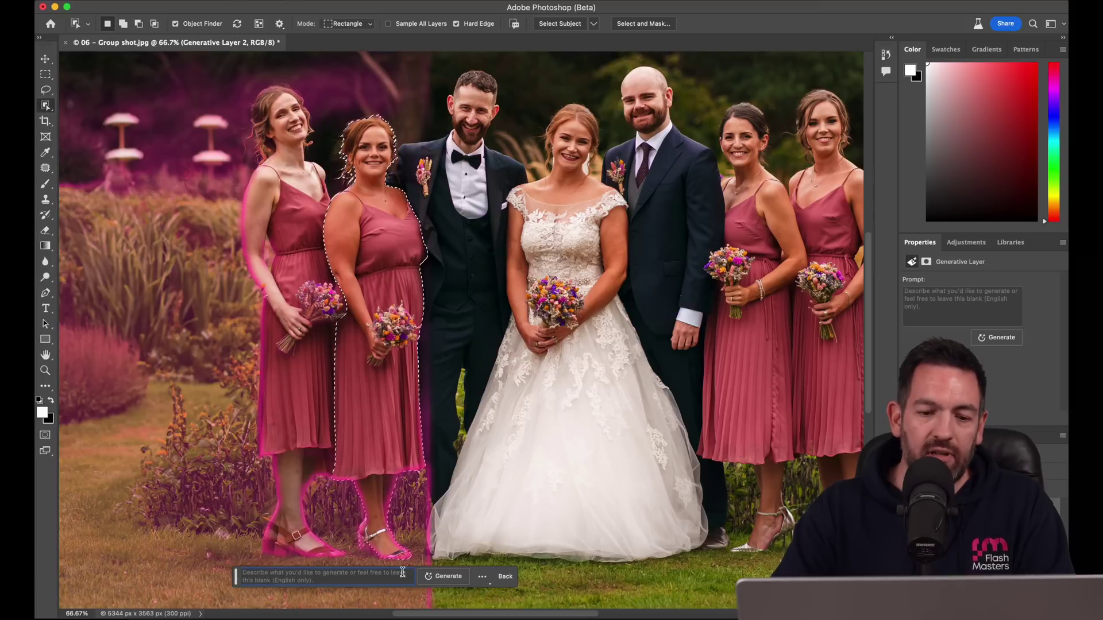
{"action": "left_click", "coordinate": [447, 576]}
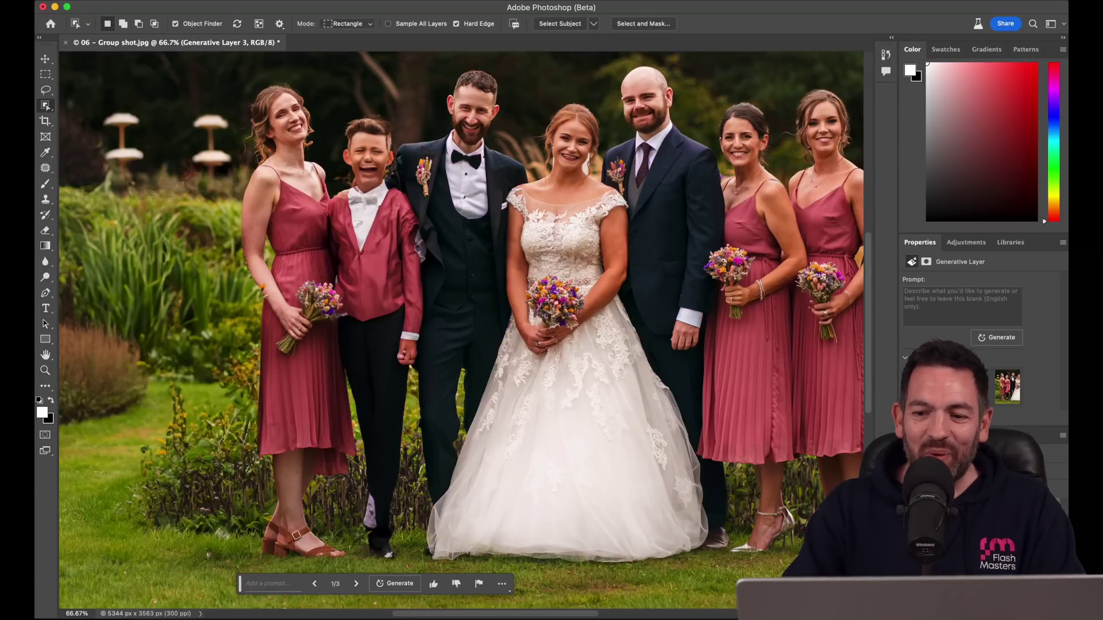
Step: Compare all three variations of the fill beside the groom up close, return to the first one and view the whole group
{"action": "left_click", "coordinate": [965, 386]}
{"action": "key", "text": "super+plus"}
{"action": "key", "text": "super+plus"}
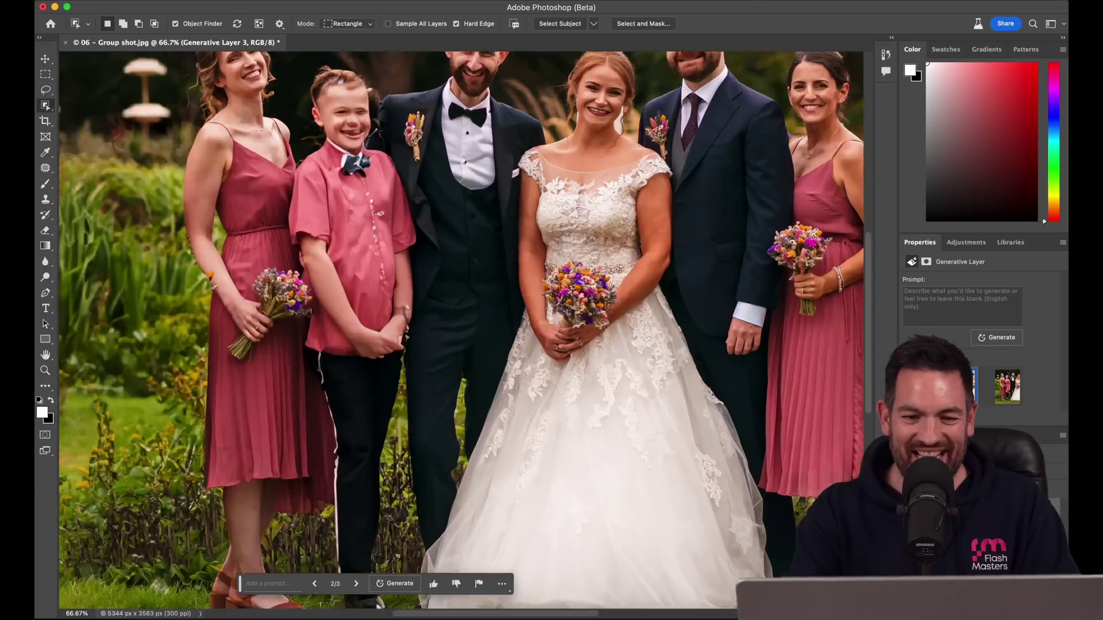
{"action": "scroll", "coordinate": [714, 347], "scroll_direction": "up", "scroll_amount": 3}
{"action": "scroll", "coordinate": [714, 347], "scroll_direction": "left", "scroll_amount": 3}
{"action": "key", "text": "super+minus"}
{"action": "scroll", "coordinate": [714, 347], "scroll_direction": "left", "scroll_amount": 1}
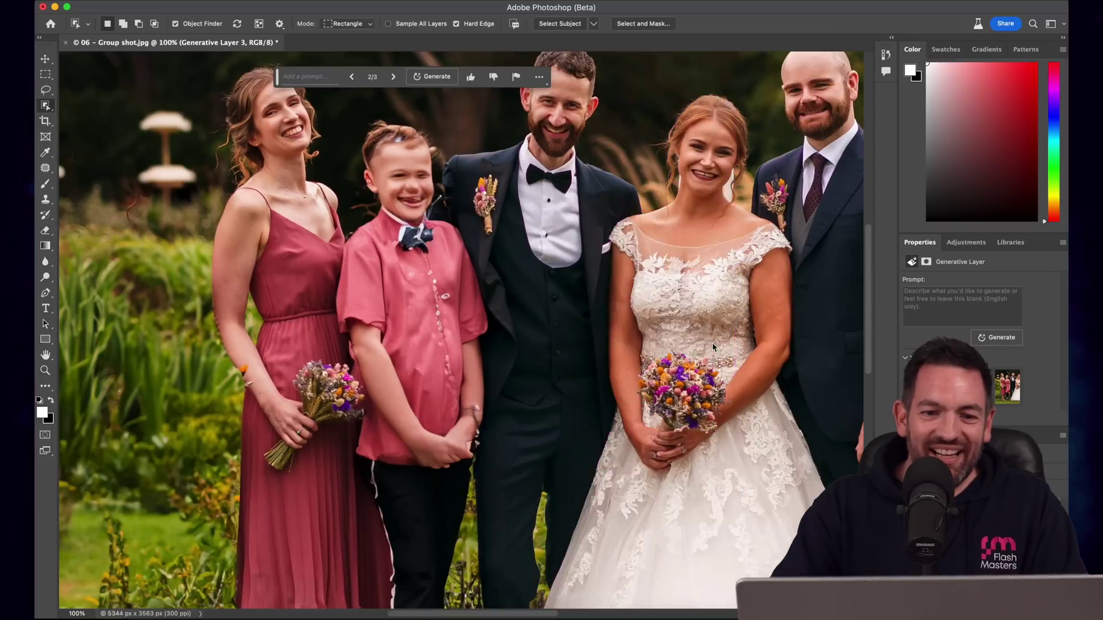
{"action": "left_click", "coordinate": [998, 391]}
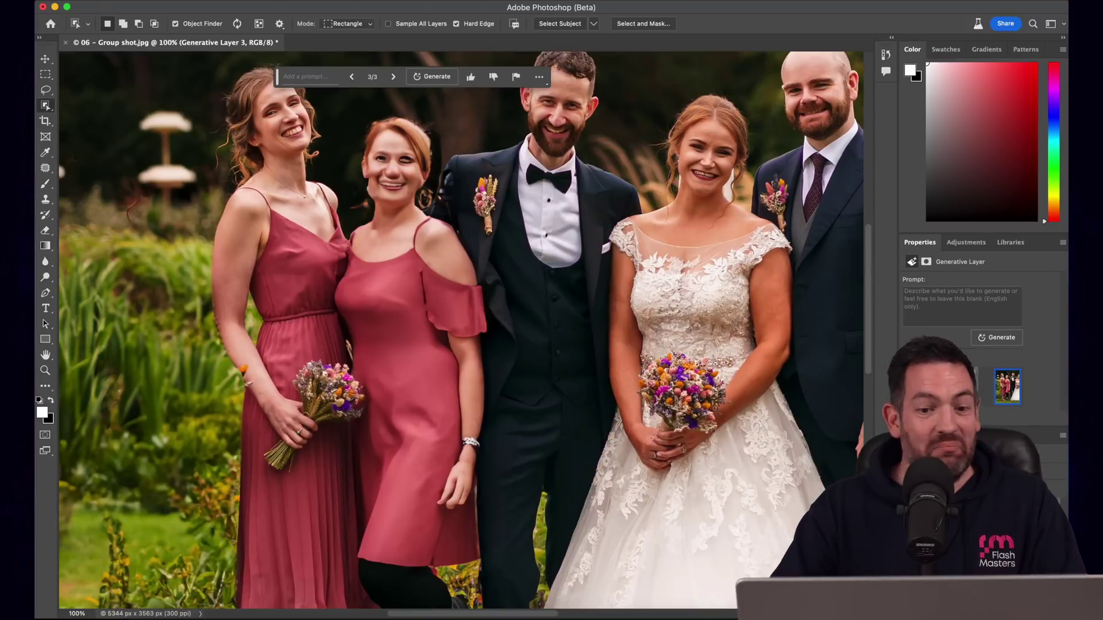
{"action": "left_click", "coordinate": [919, 388]}
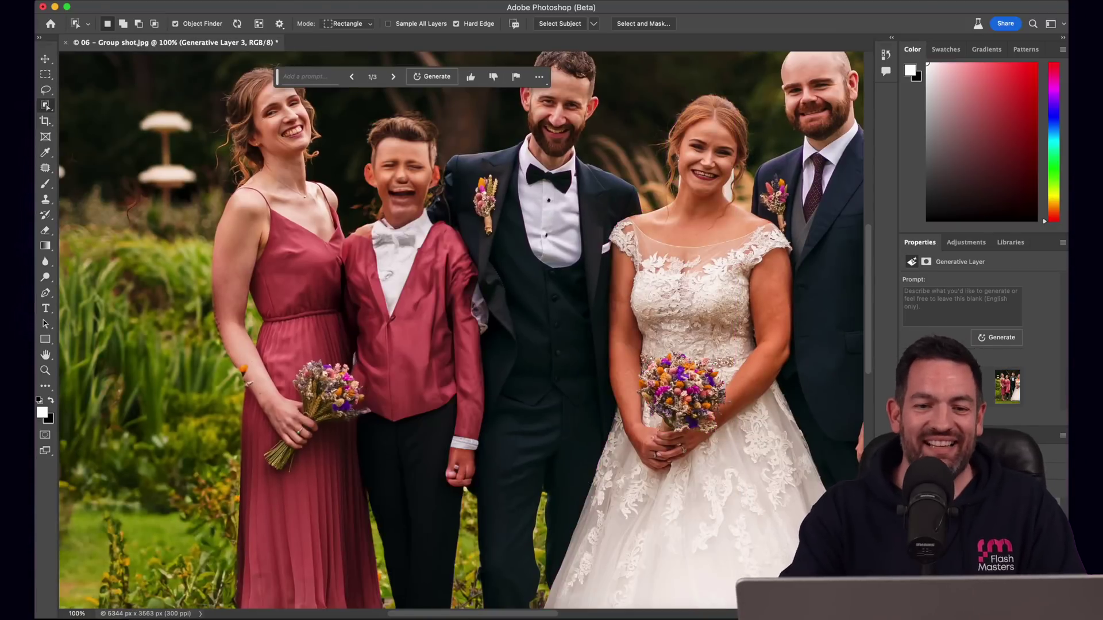
{"action": "key", "text": "super+minus"}
{"action": "key", "text": "super+minus"}
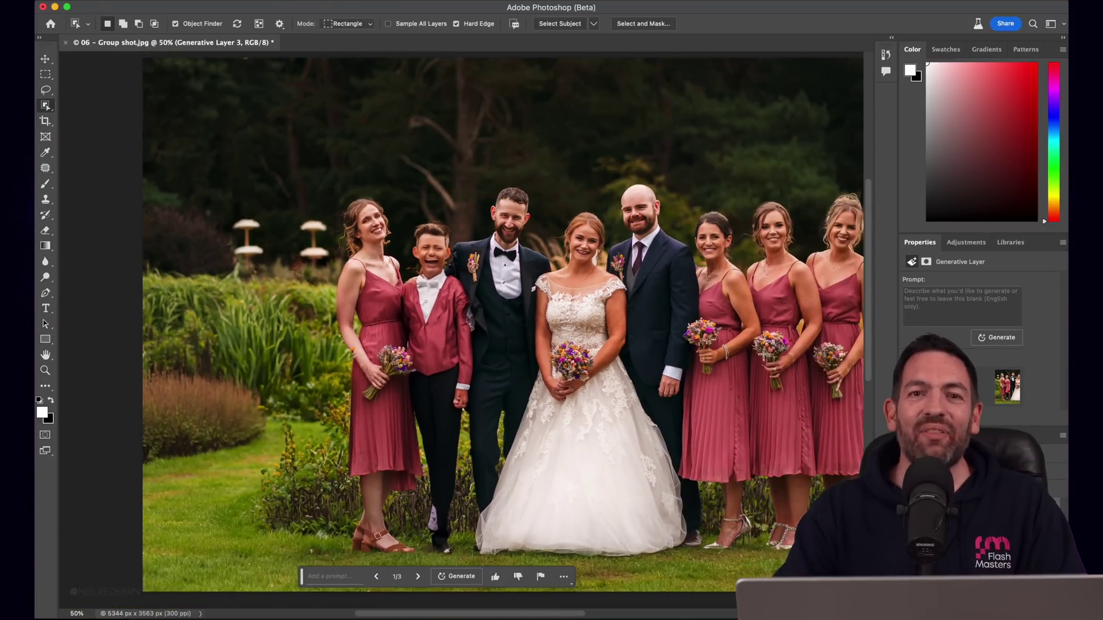
{"action": "scroll", "coordinate": [757, 353], "scroll_direction": "right", "scroll_amount": 3}
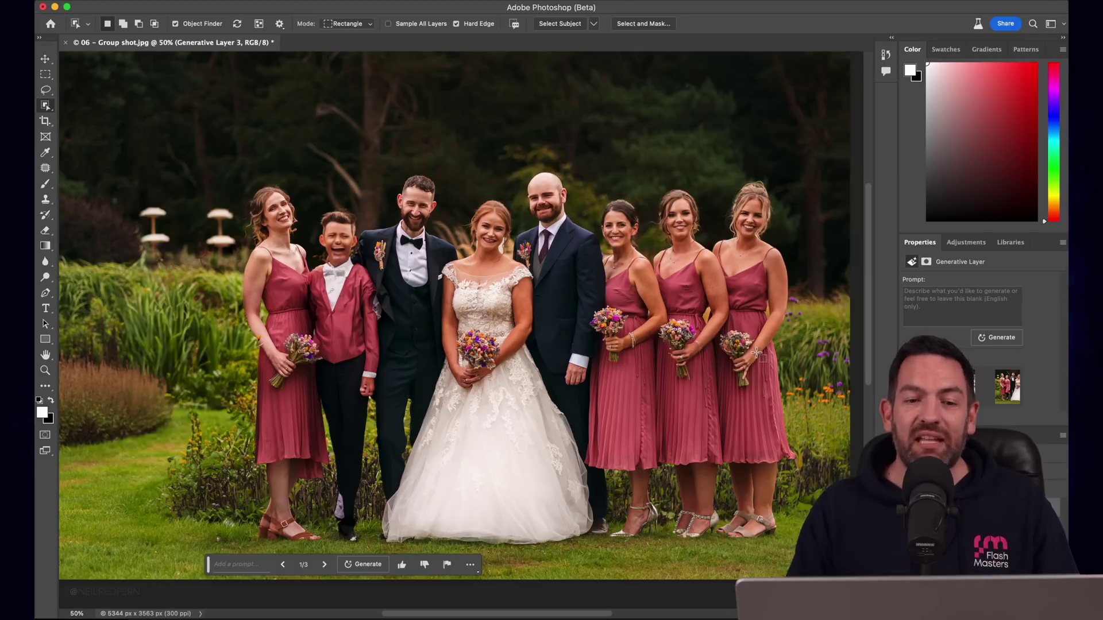
{"action": "key", "text": "super+plus"}
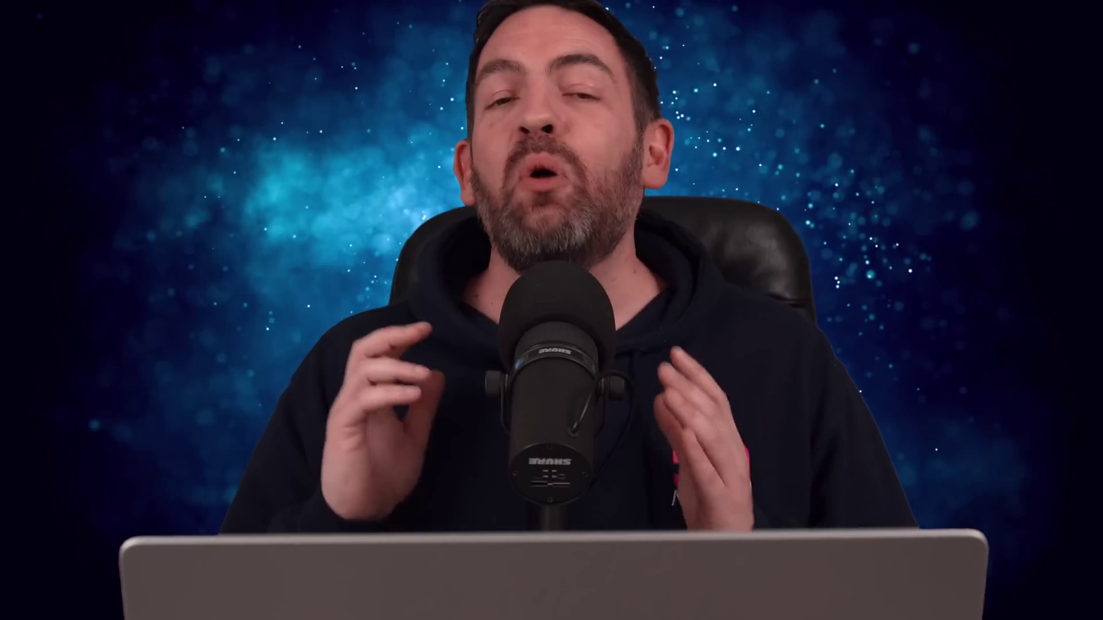